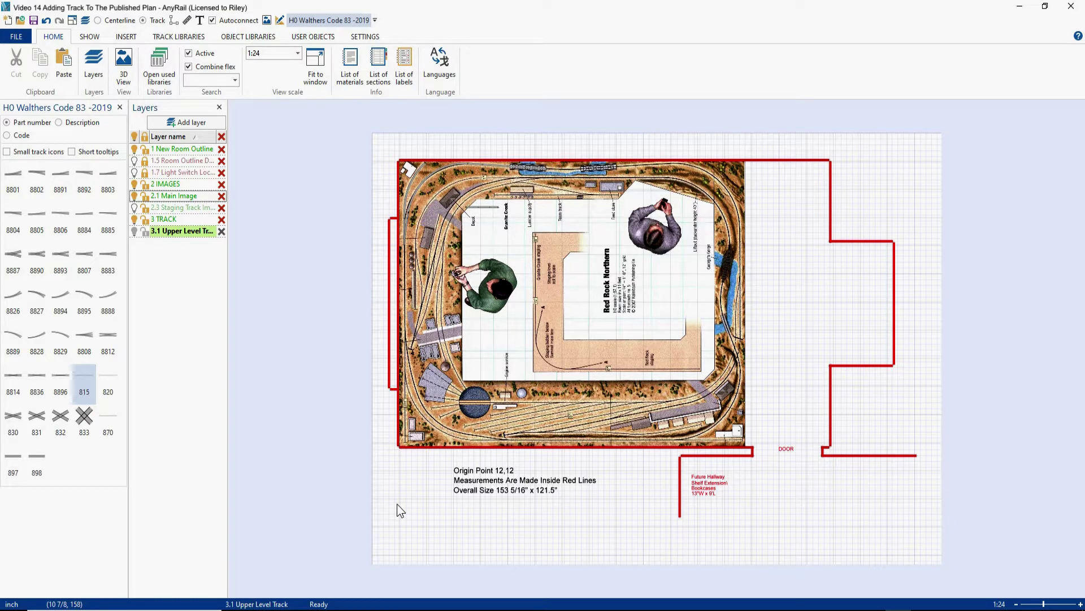
Close the layer list to free up space around the turntable corner of the track plan.
scroll(397, 504, "up", 2)
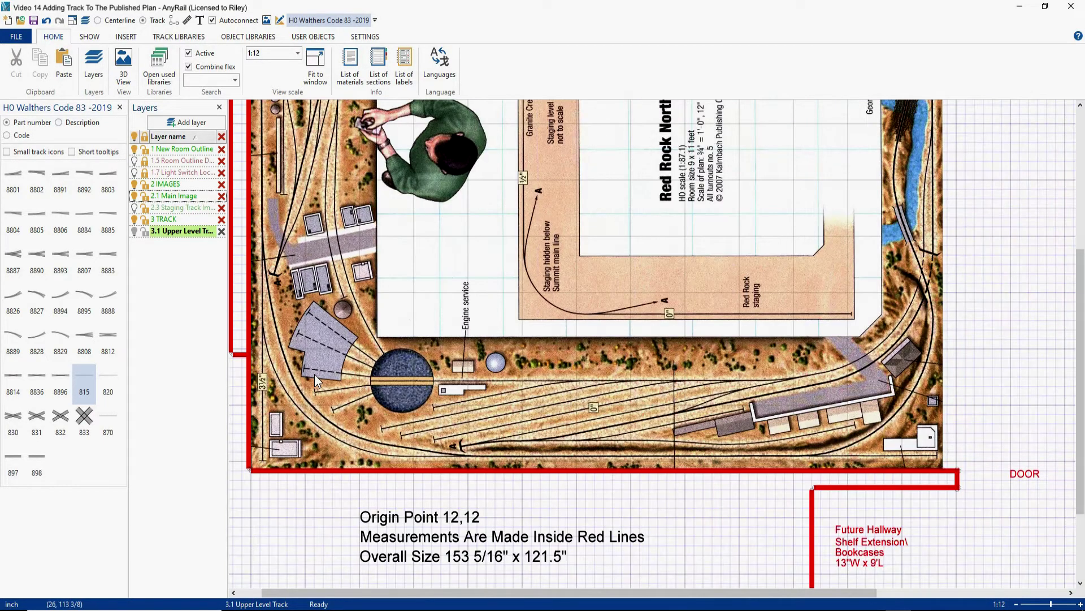
scroll(314, 374, "up", 1)
middle_click_drag(433, 387, 488, 391)
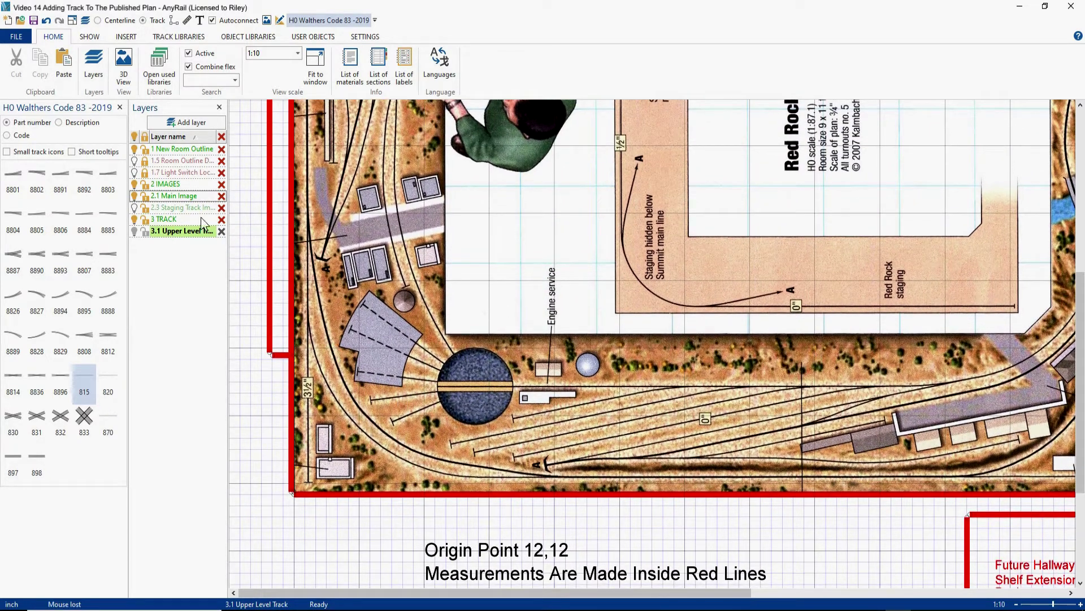
left_click(220, 109)
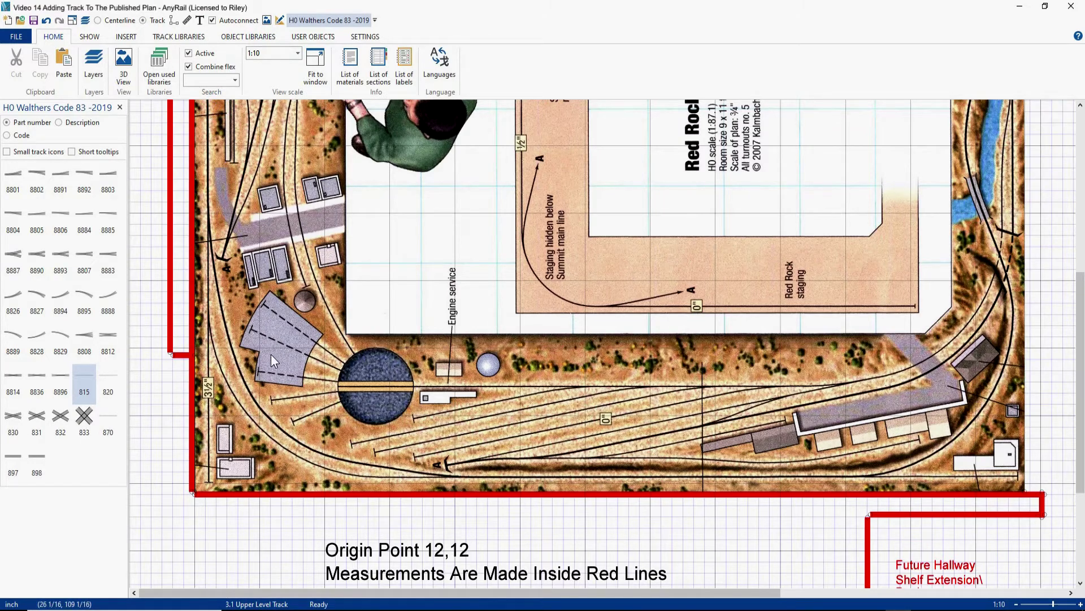
Add an 8803 #6 left turnout in the blank aisle area and set its endpoint angle to 0°.
scroll(264, 355, "up", 1)
middle_click_drag(365, 366, 399, 417)
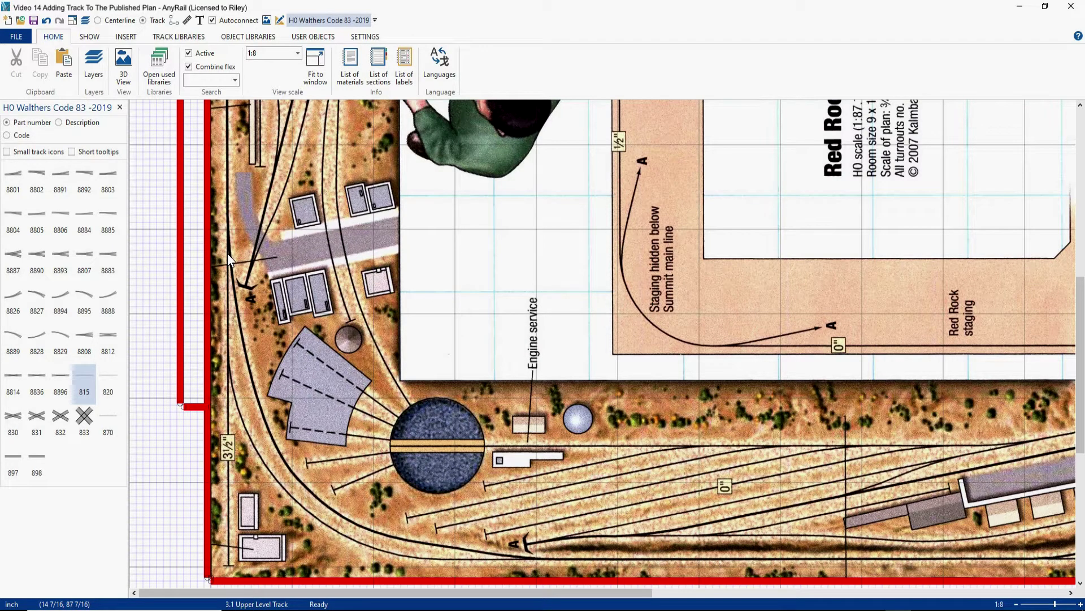
left_click(108, 177)
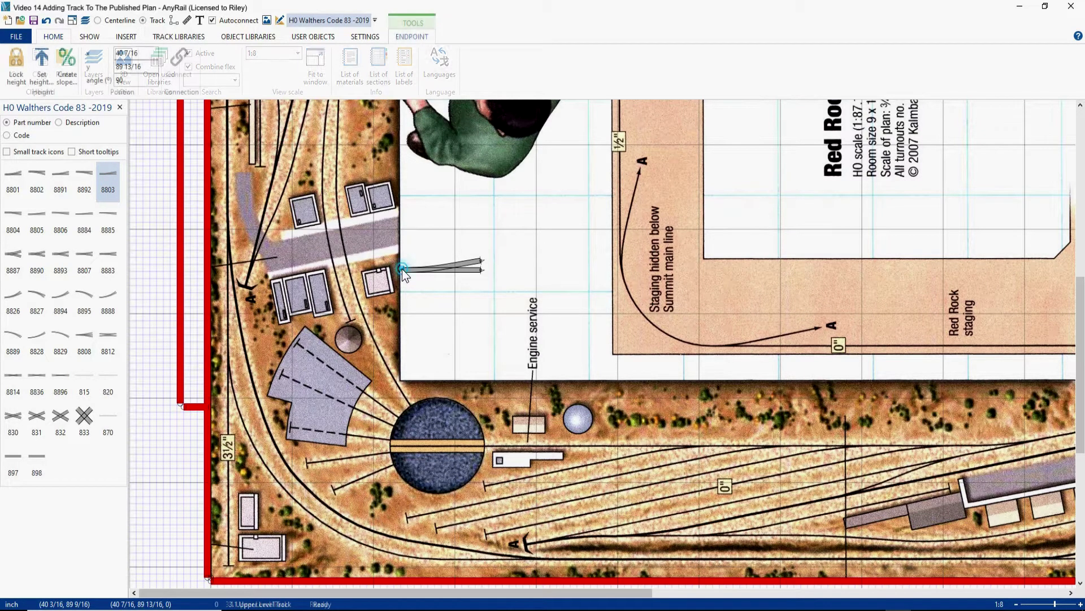
left_click(404, 270)
left_click(137, 79)
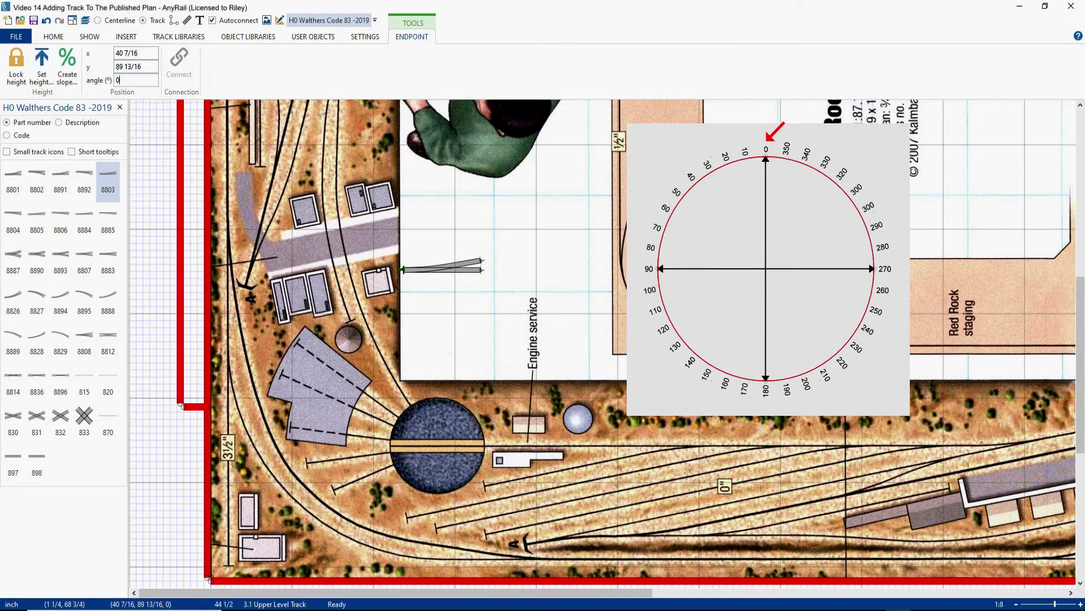
type("0")
key("Return")
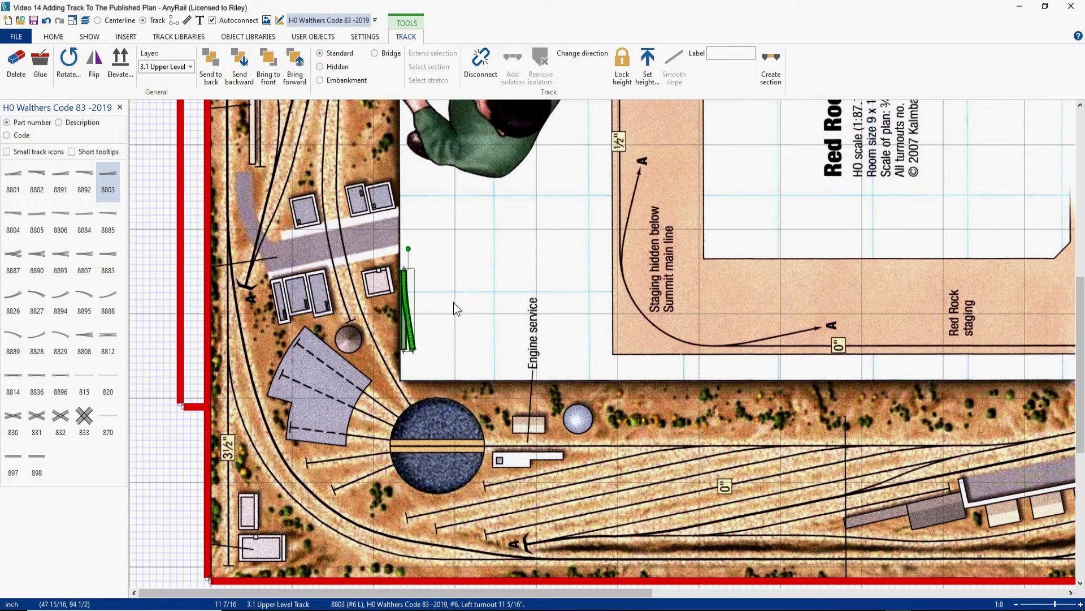
Duplicate the 8803 turnout and place the copy over the plan's turnout on the outermost straight track along the left wall.
key("ctrl+v")
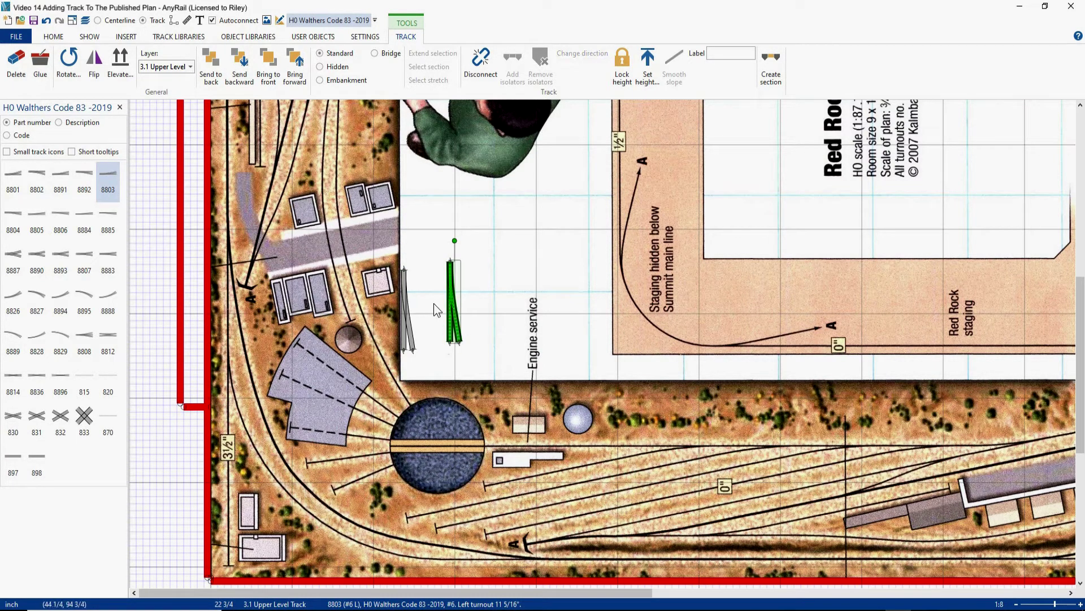
left_click_drag(450, 288, 230, 237)
left_click(222, 203)
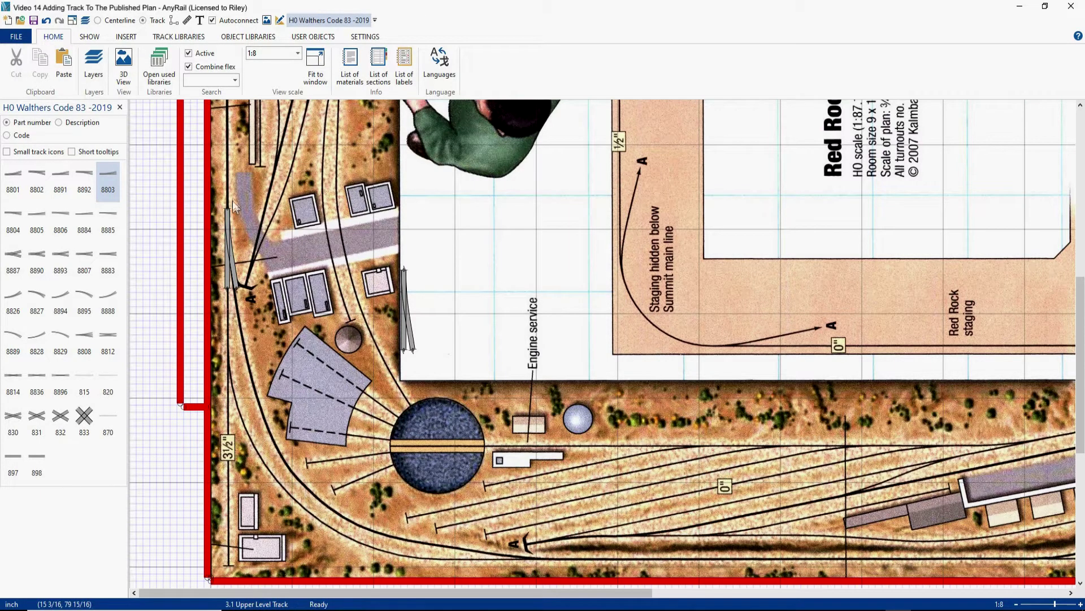
Align the new 8803 turnout with the turnout farther up the left wall by setting its endpoint x position to 14 3/16.
scroll(251, 175, "down", 4)
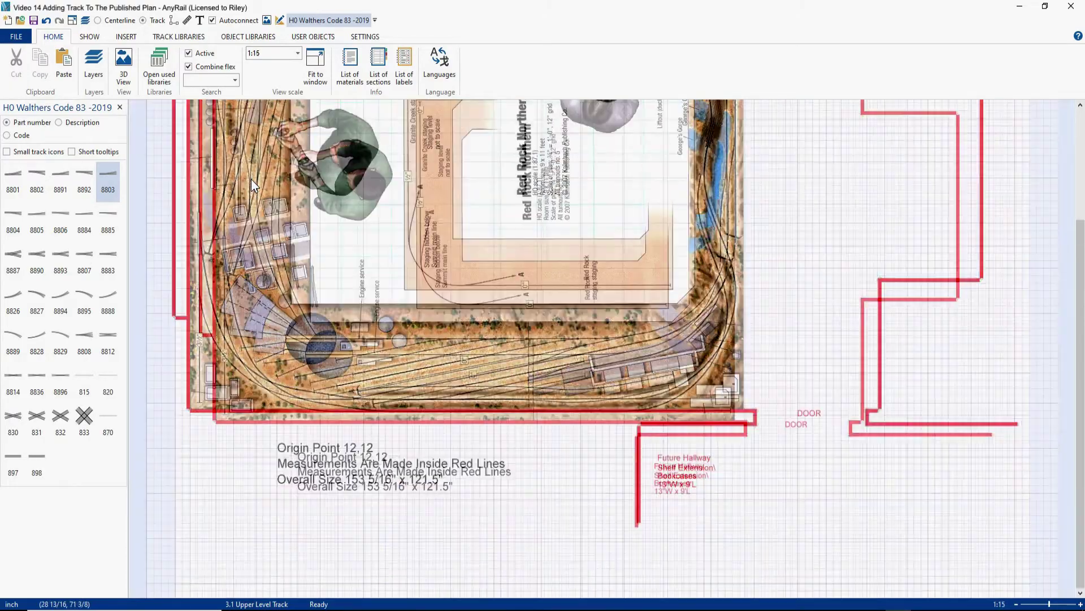
scroll(222, 188, "up", 8)
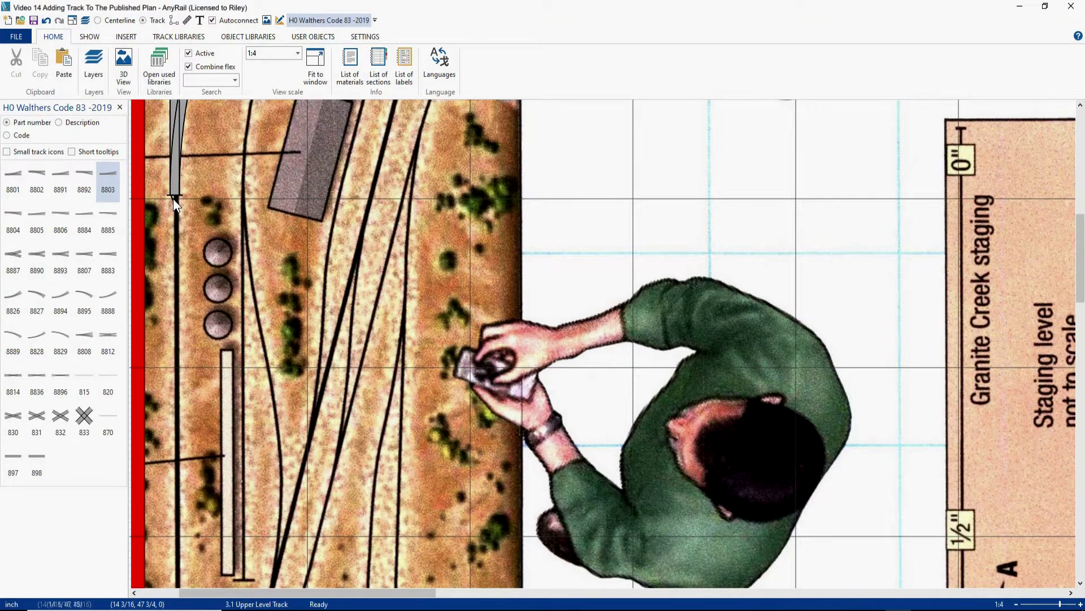
left_click(173, 198)
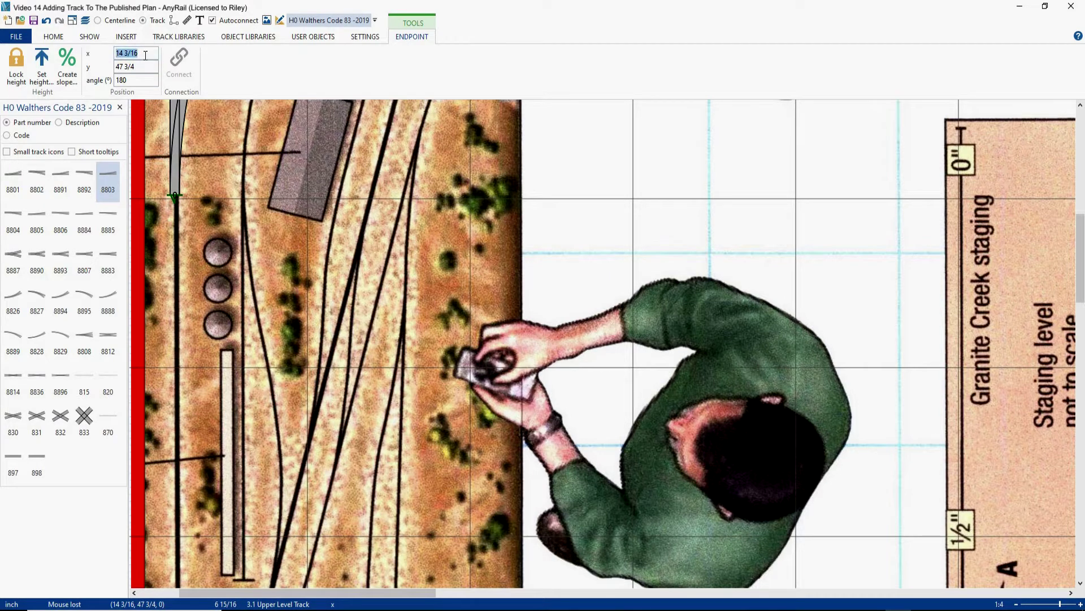
scroll(261, 320, "down", 3)
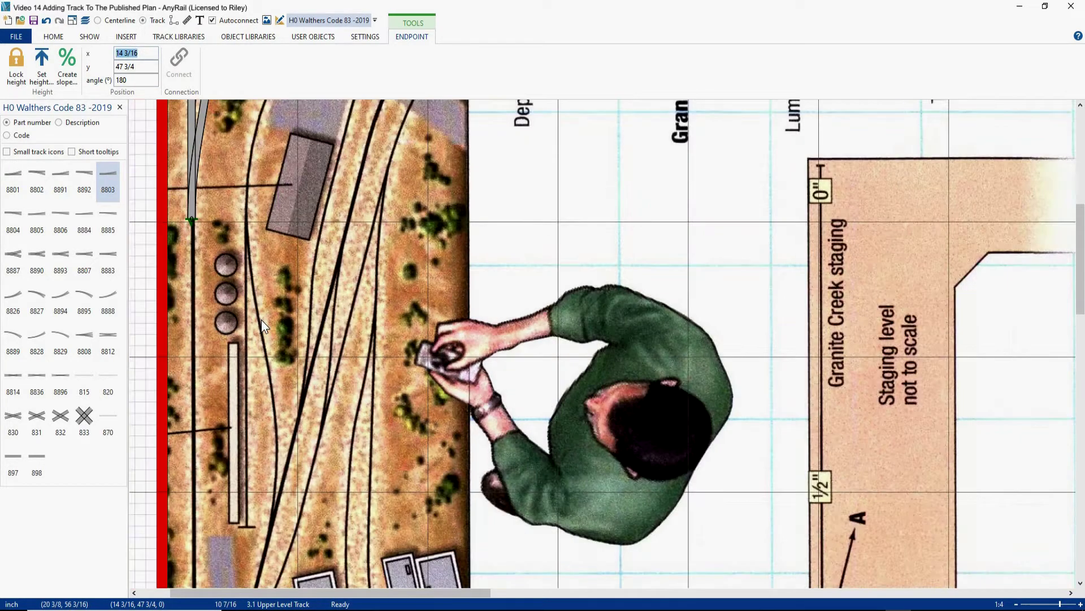
scroll(187, 341, "up", 3)
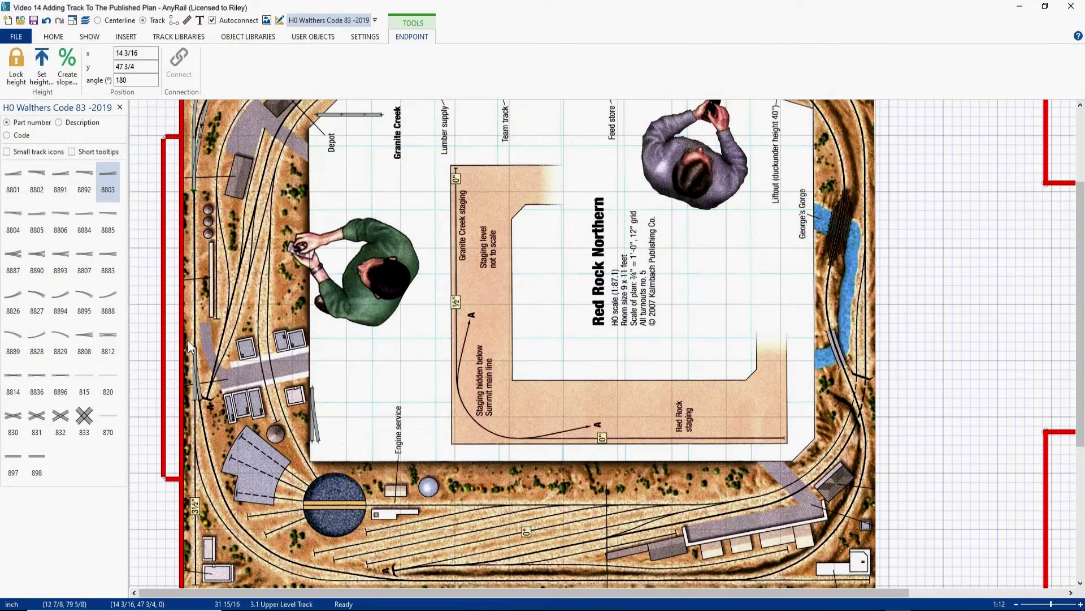
scroll(188, 341, "up", 1)
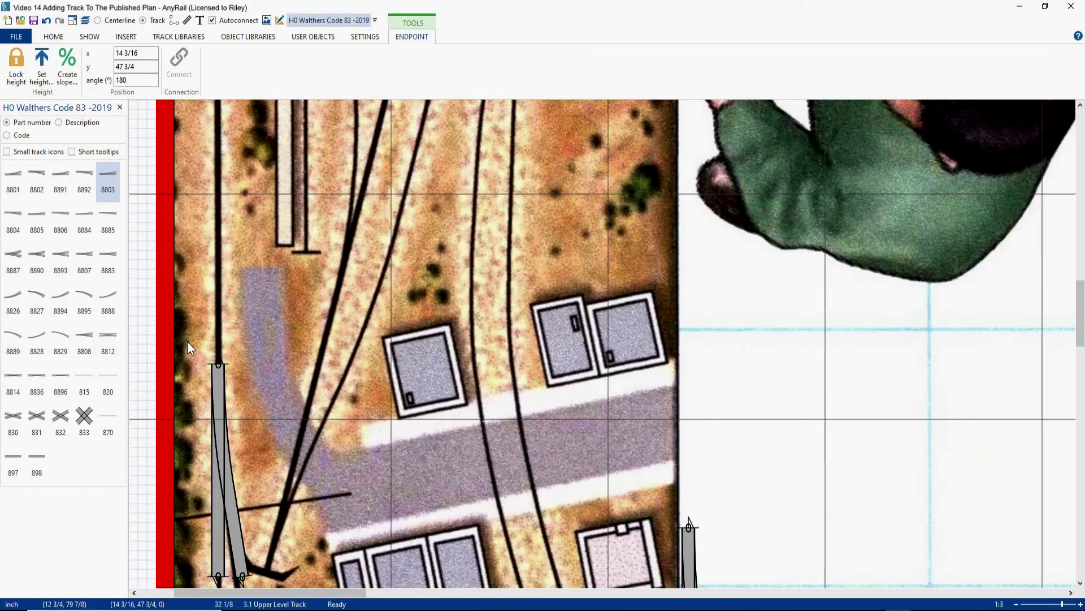
left_click(219, 358)
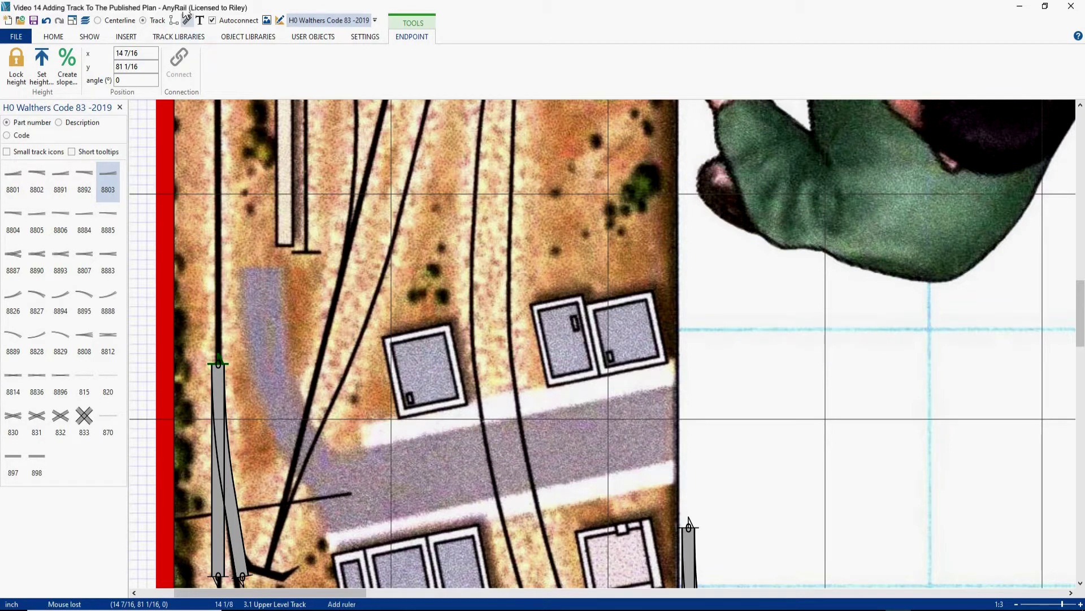
left_click(148, 53)
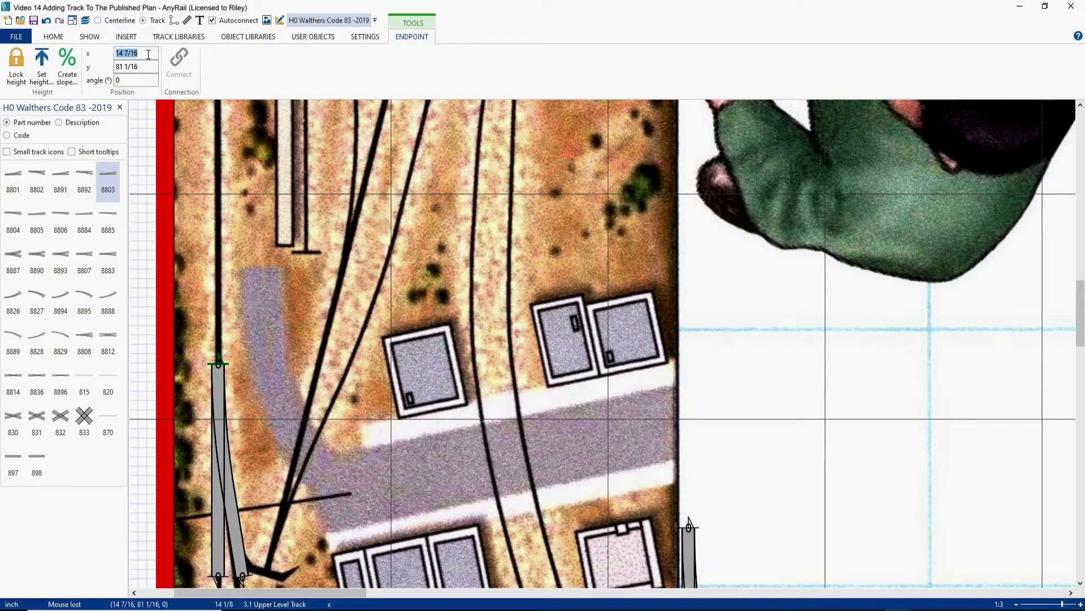
type("14 3/16")
key("Return")
Move the spare 8803 turnout from the aisle onto the left-wall track, just below the first 8803 turnout.
left_click(273, 426)
right_click_drag(273, 426, 295, 117)
right_click_drag(308, 389, 319, 142)
right_click_drag(673, 136, 691, 332)
left_click_drag(741, 267, 271, 454)
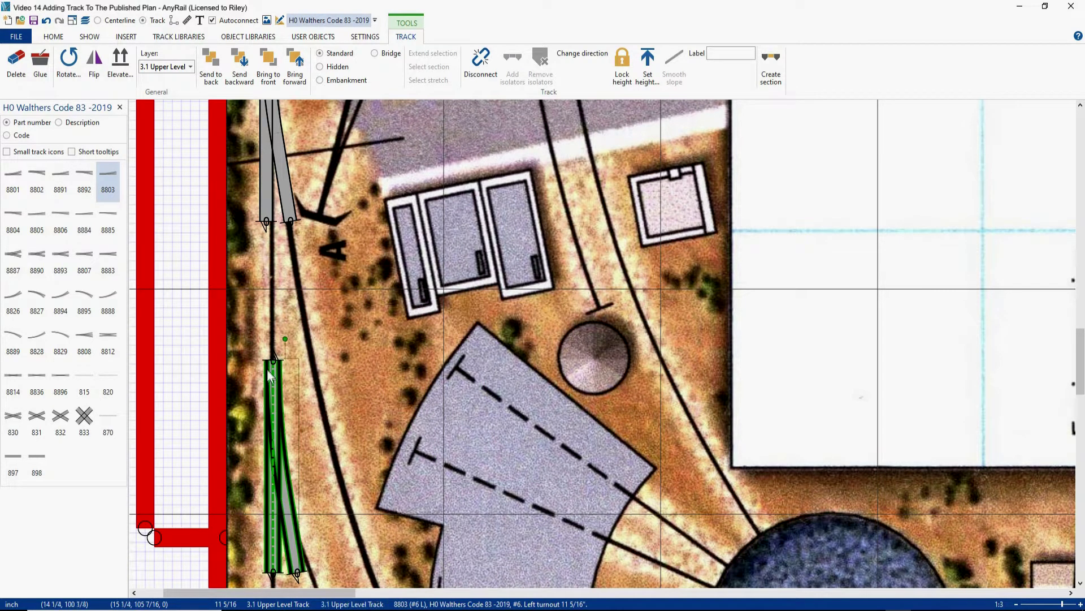
left_click(266, 360)
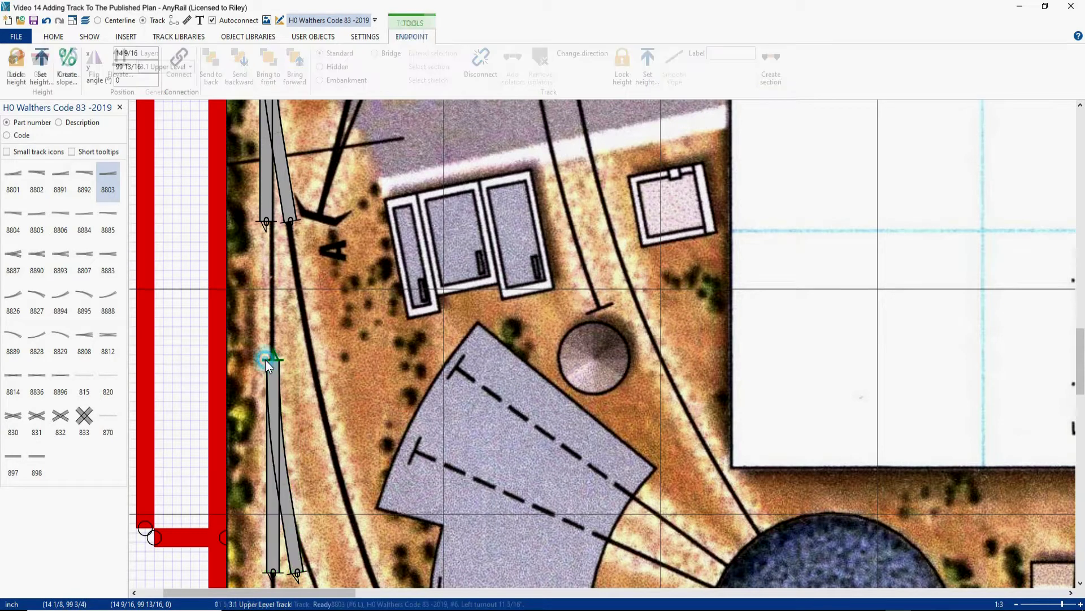
left_click(264, 362)
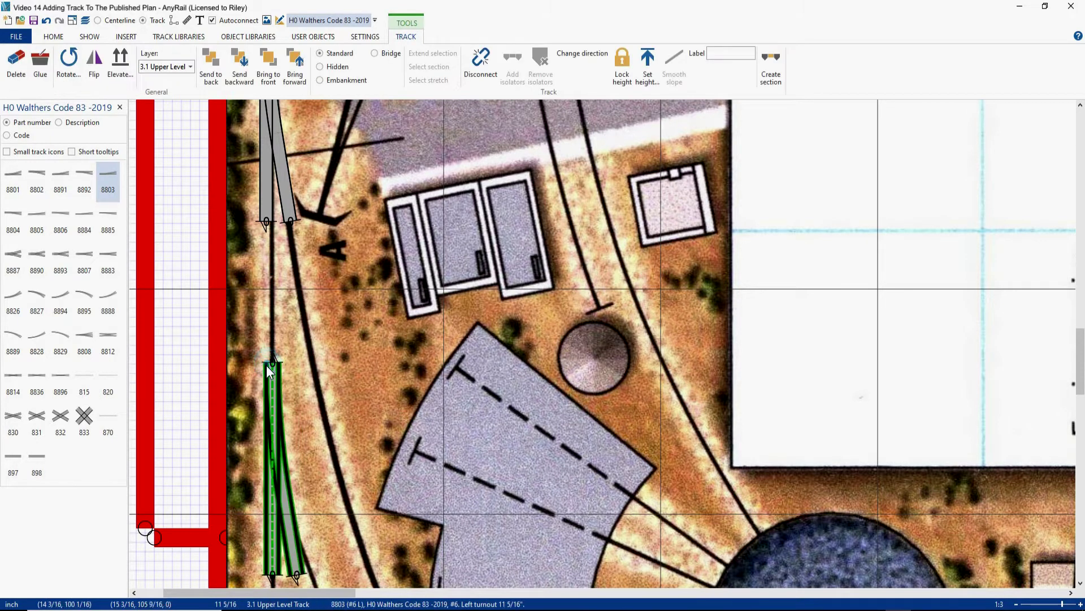
left_click_drag(266, 365, 274, 335)
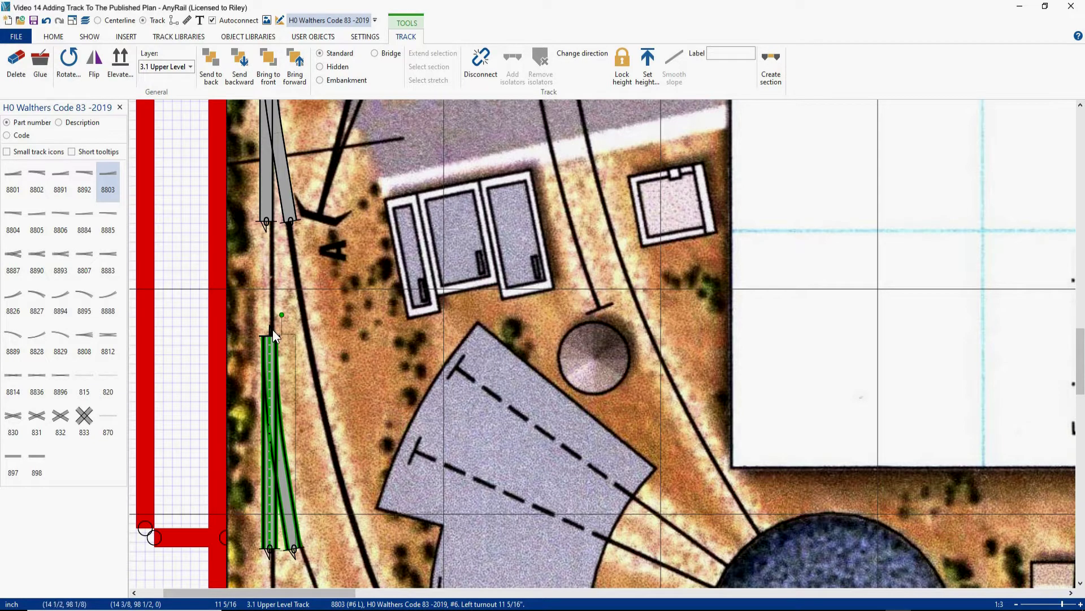
Set the upper endpoint's x position of the lower 8803 turnout to 14 3/16.
left_click(273, 335)
left_click(150, 52)
type("14 3/16")
key("Return")
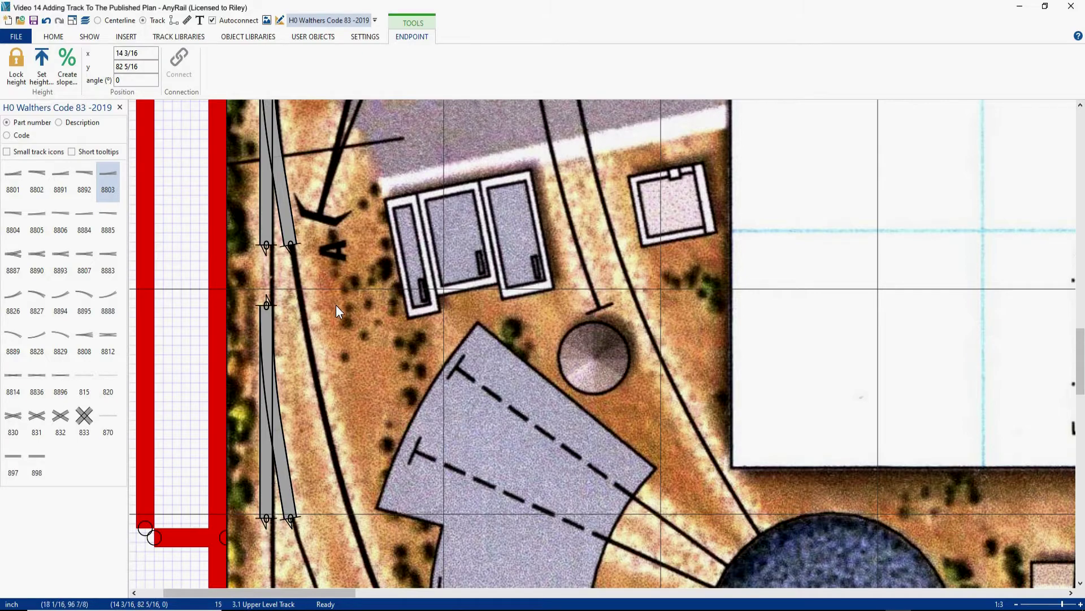
Add an 8804 #6 right turnout in the blank aisle area and set its right endpoint angle to 90°.
scroll(338, 311, "down", 5)
middle_click_drag(396, 472, 396, 394)
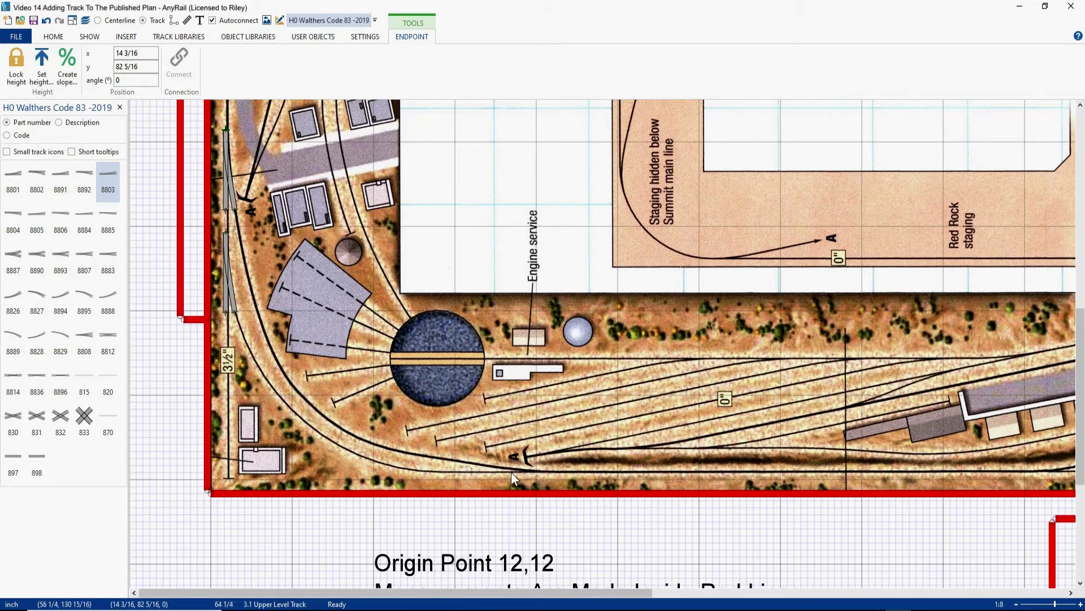
left_click(14, 220)
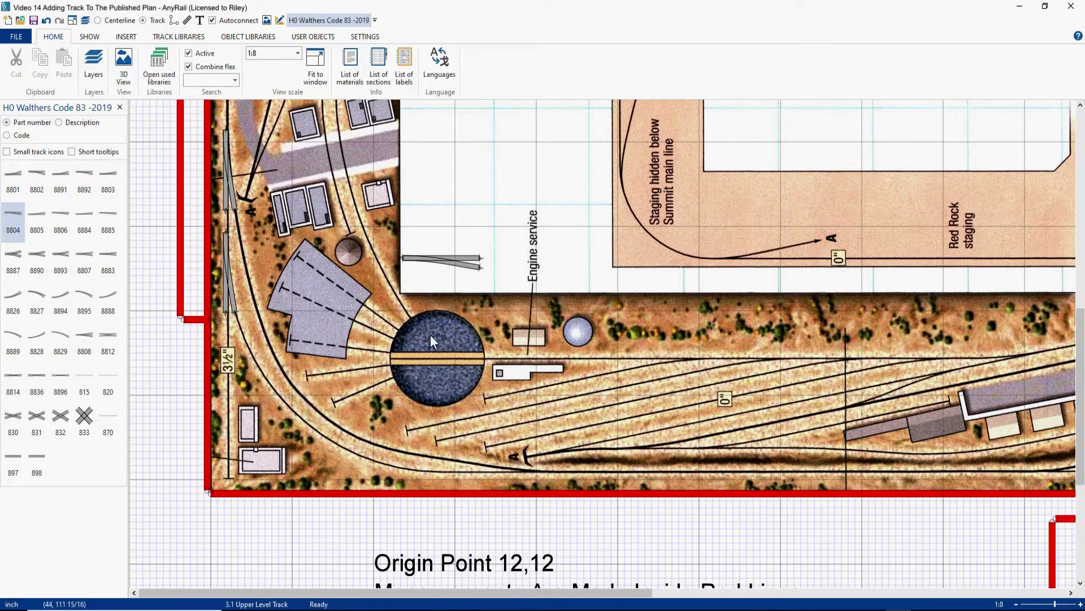
left_click(481, 259)
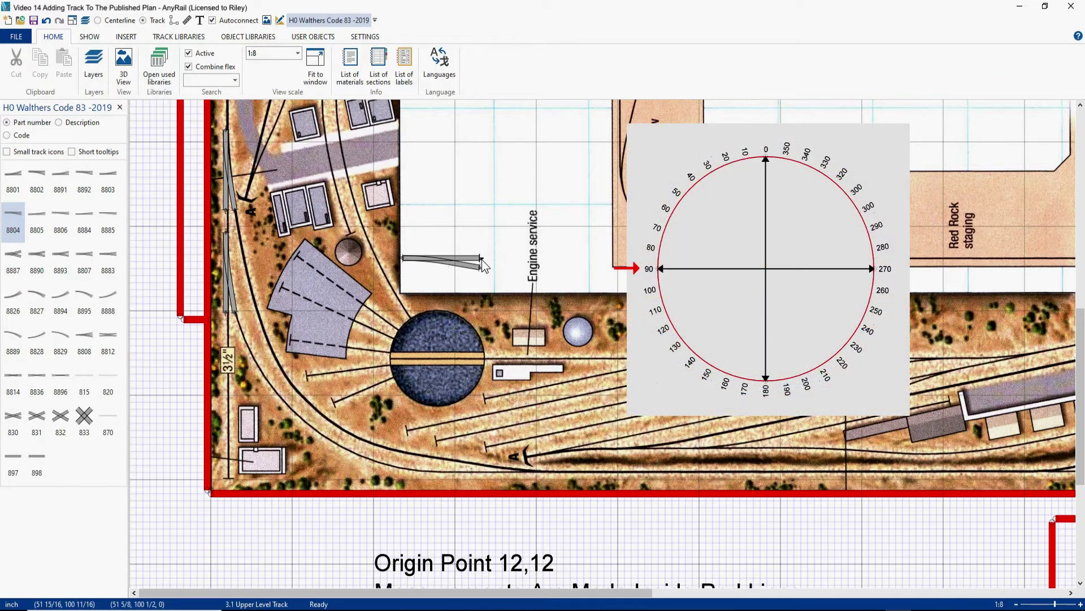
double_click(136, 79)
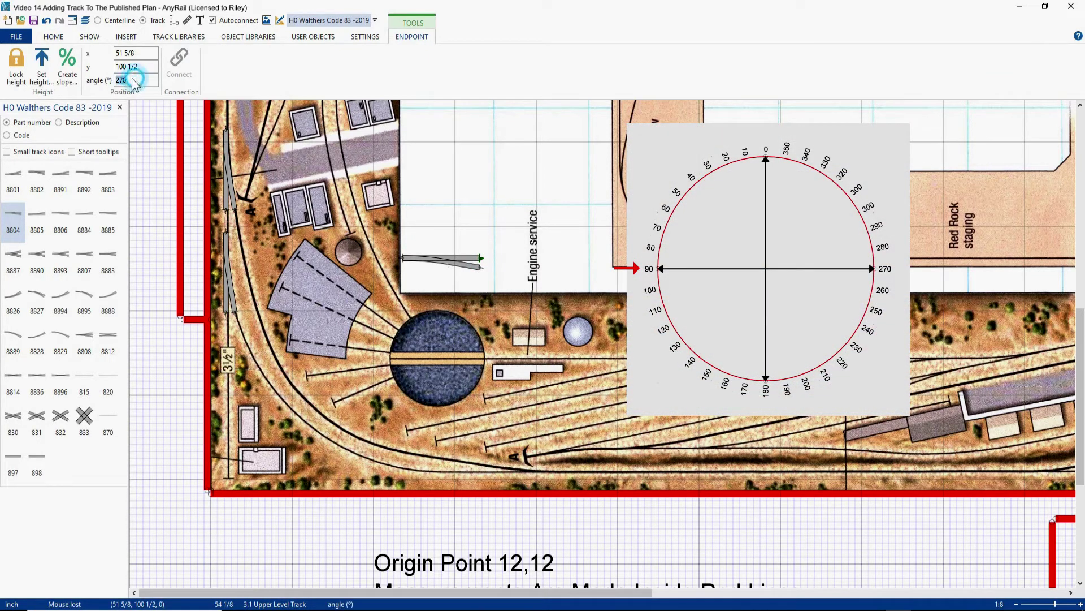
type("90")
key("Return")
Move the 8804 turnout onto the outermost straight track along the lower wall, beside arrow A.
left_click_drag(520, 268, 522, 474)
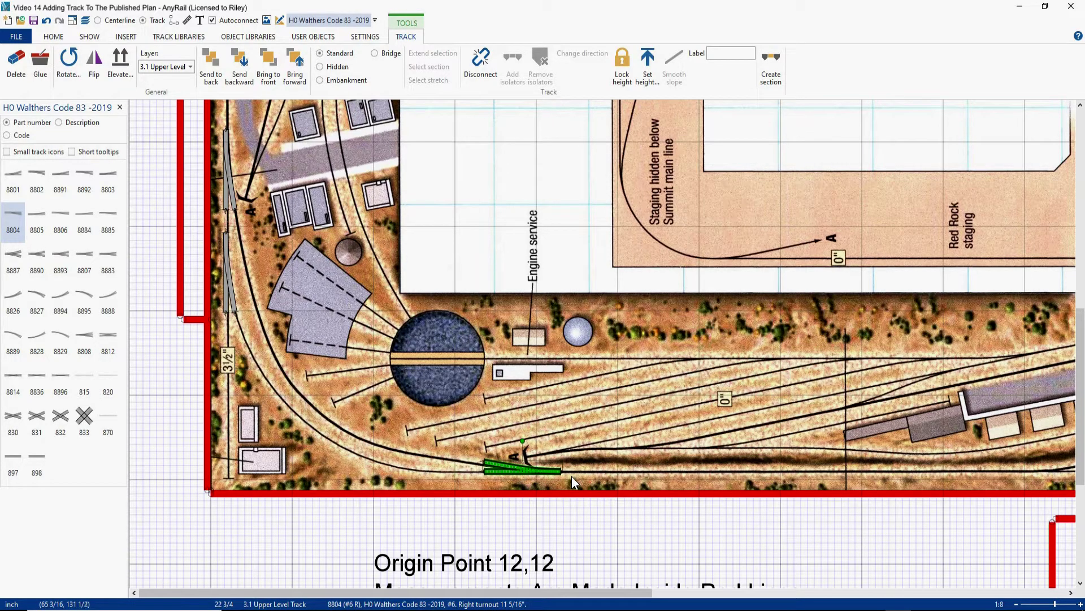
scroll(571, 476, "up", 5)
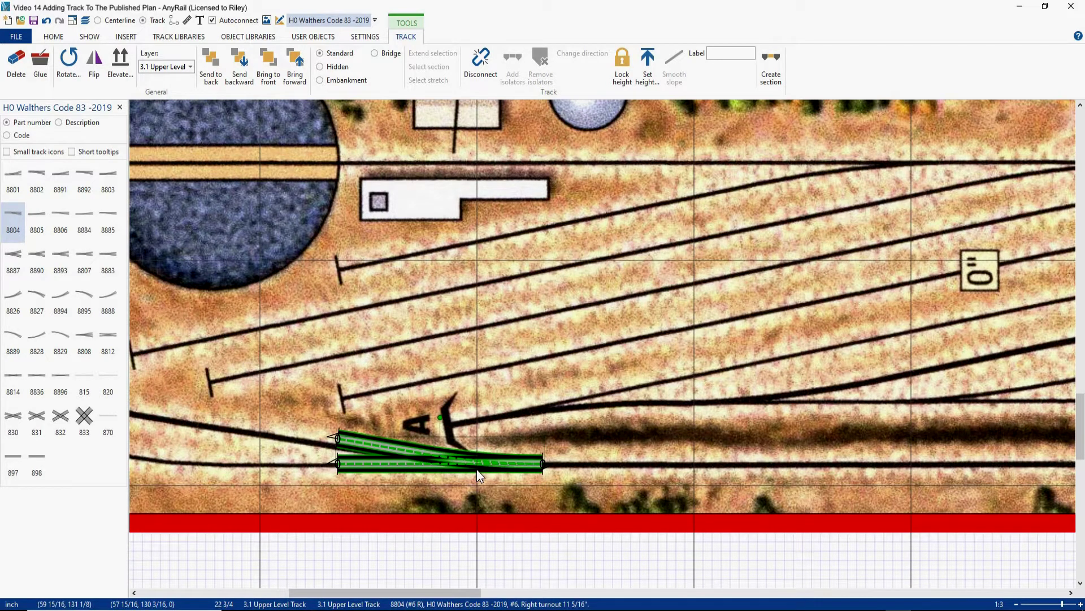
left_click_drag(476, 469, 477, 471)
Nudge the 8804 turnout to the right along the lower-wall track until its diverging leg fits the drawn curve.
left_click(442, 472)
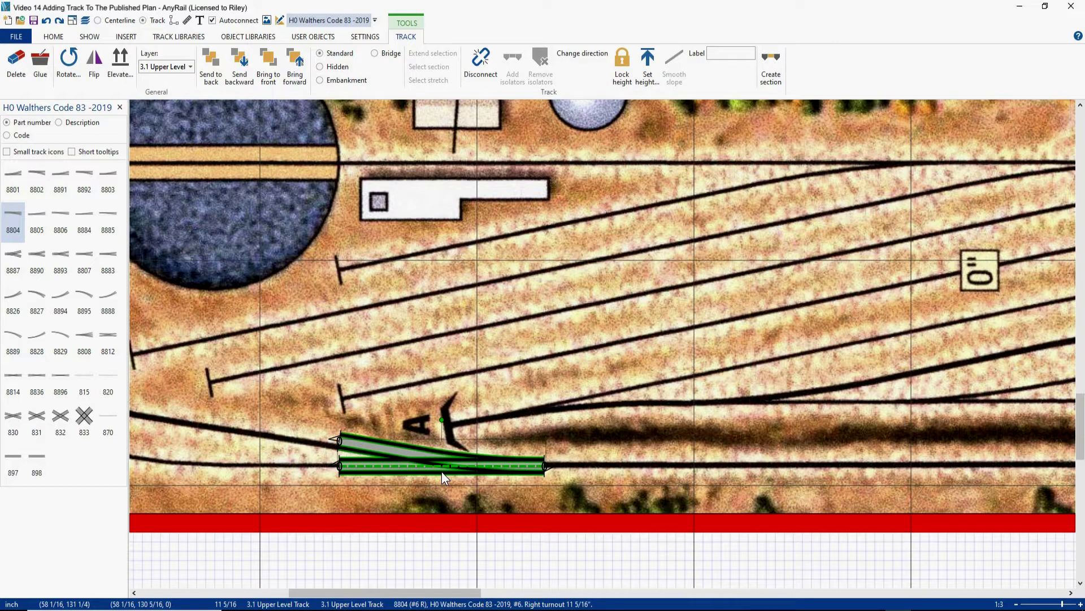
key("Right")
key("Right")
key("Right")
key("Right")
key("Right")
key("Right")
key("Right")
key("Right")
key("Right")
key("Right")
key("Right")
key("Right")
key("Right")
key("Right")
key("Right")
key("Right")
key("Right")
key("Right")
key("Right")
key("Right")
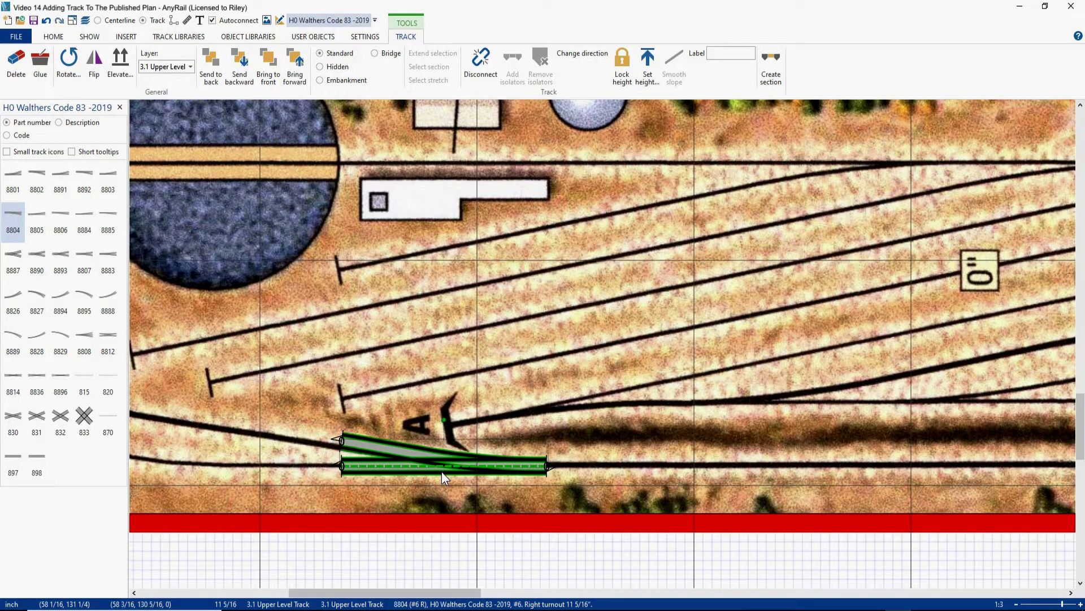
key("Right")
key("Right")
key("Right")
key("Right")
key("Right")
key("Right")
key("Right")
key("Right")
key("Right")
key("Right")
key("Right")
key("Right")
key("Right")
key("Right")
key("Right")
key("Right")
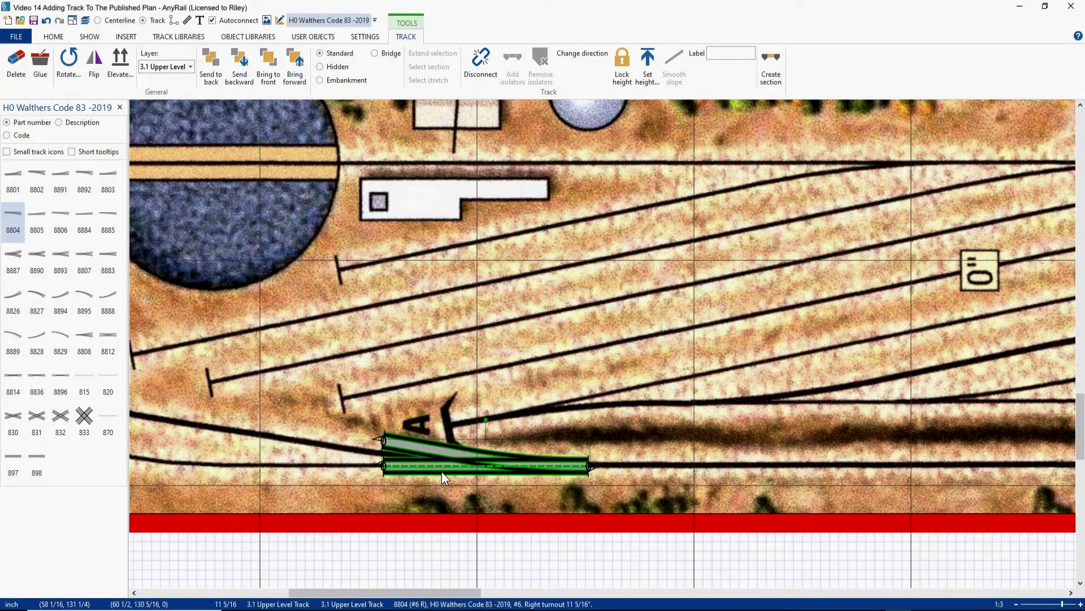
key("Right")
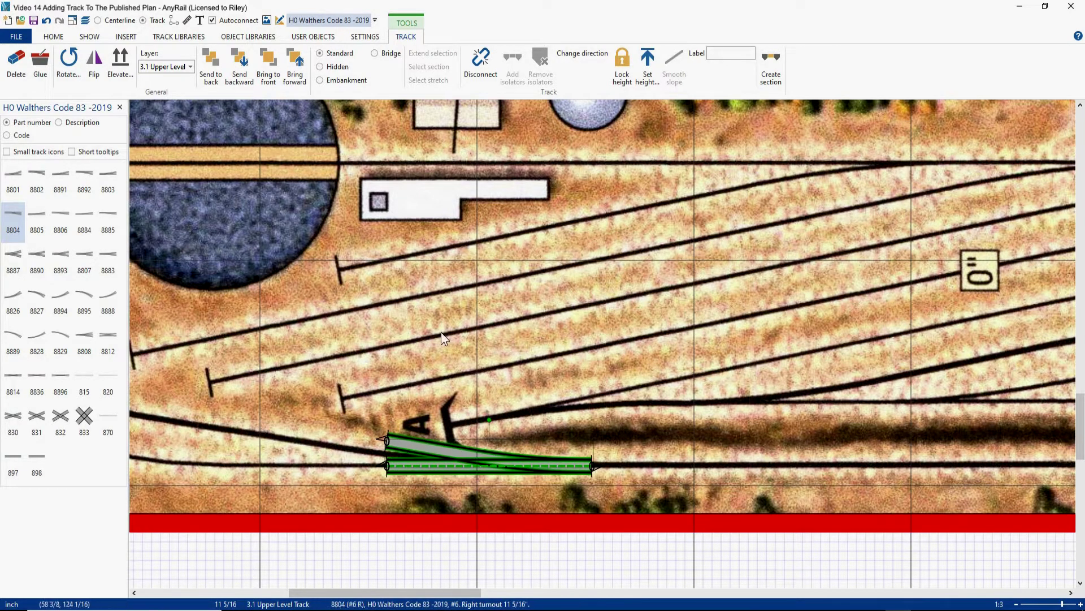
Add an 815 flex track in the open area above the yard and cut it in two at its midpoint.
scroll(388, 391, "down", 5)
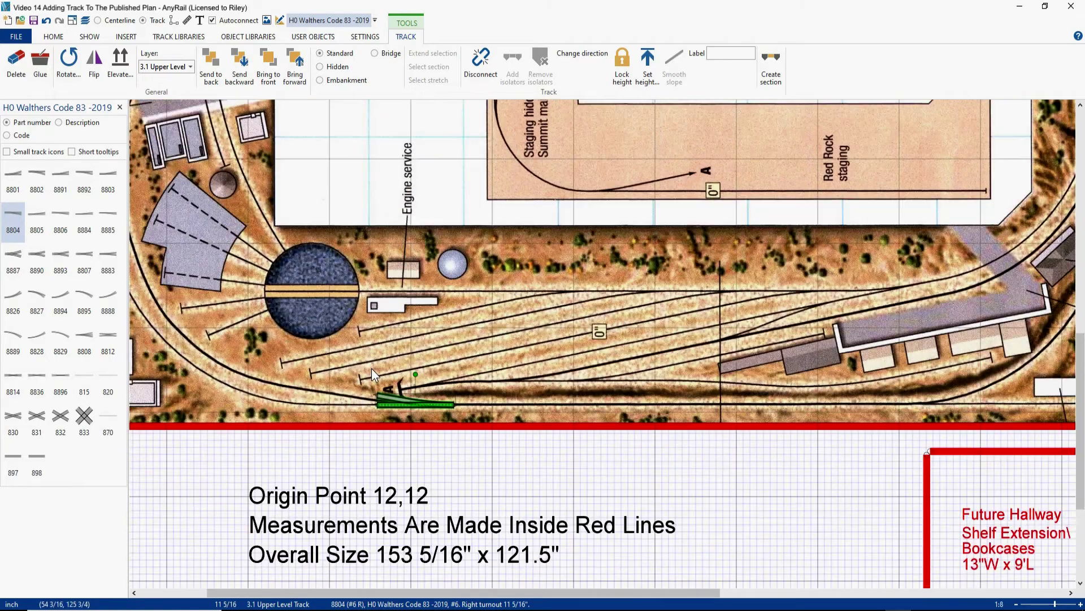
middle_click_drag(312, 282, 438, 383)
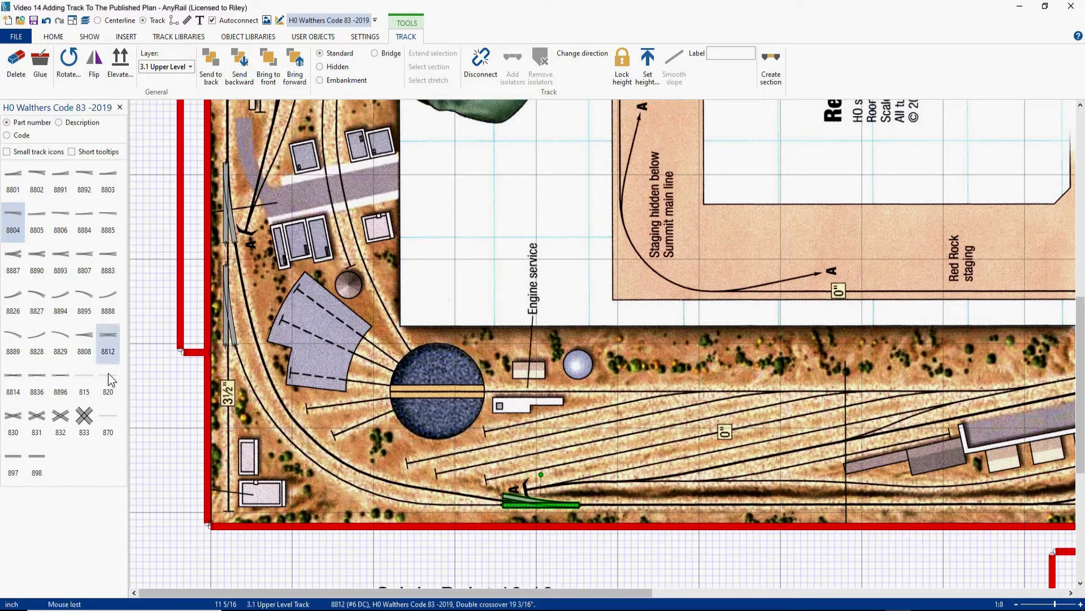
left_click(83, 376)
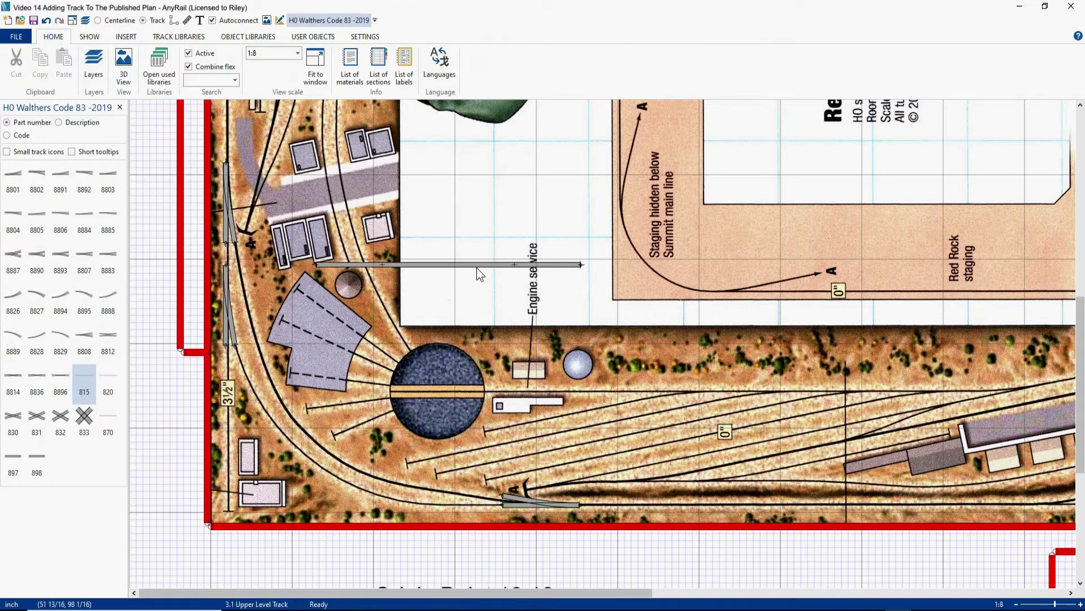
left_click(640, 371)
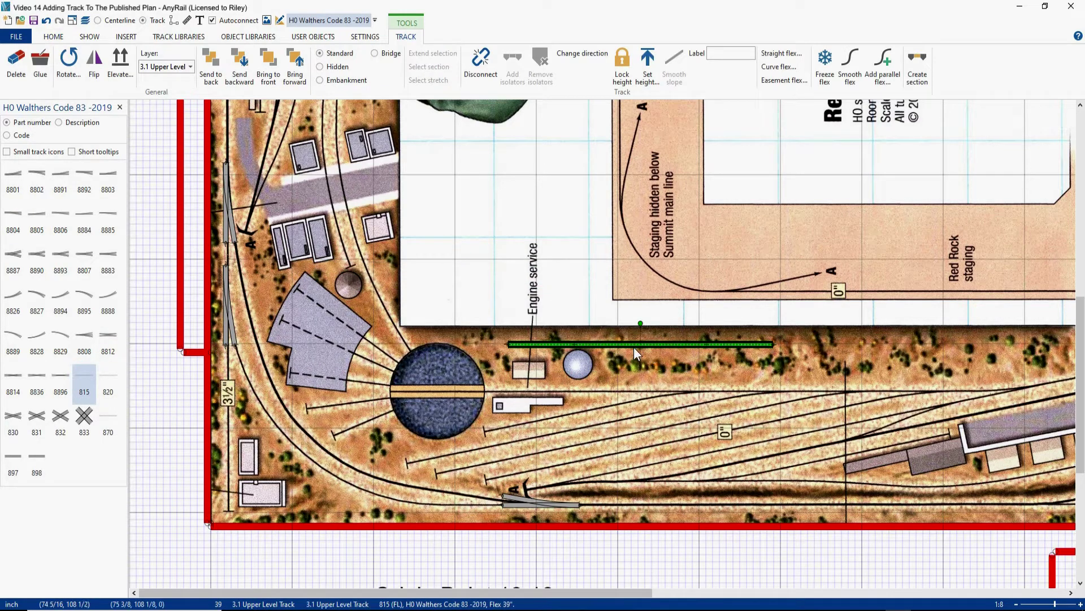
right_click(640, 345)
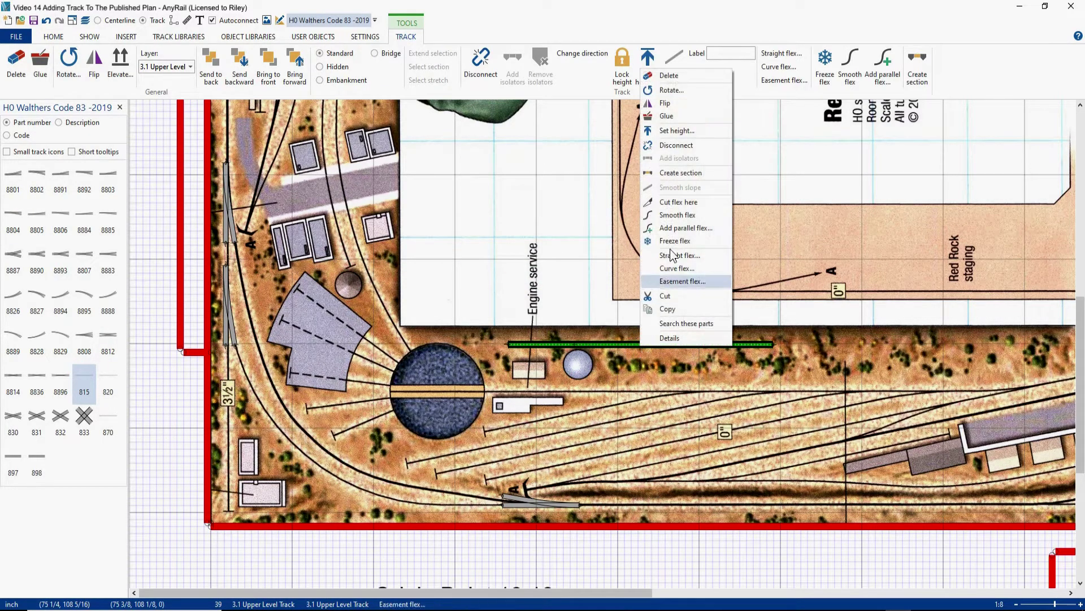
left_click(671, 207)
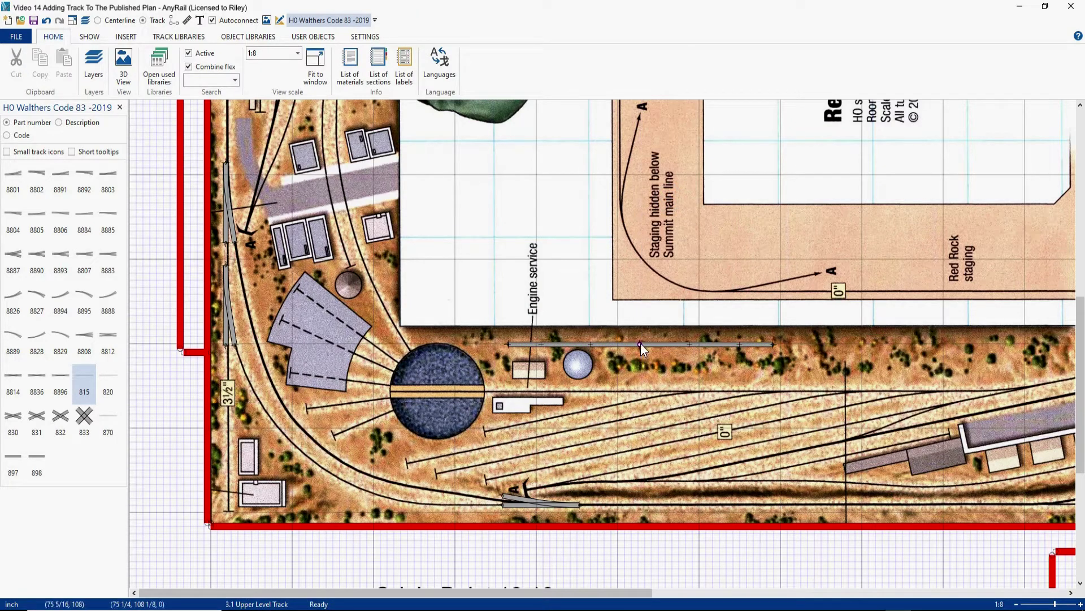
left_click(641, 343)
left_click(640, 342)
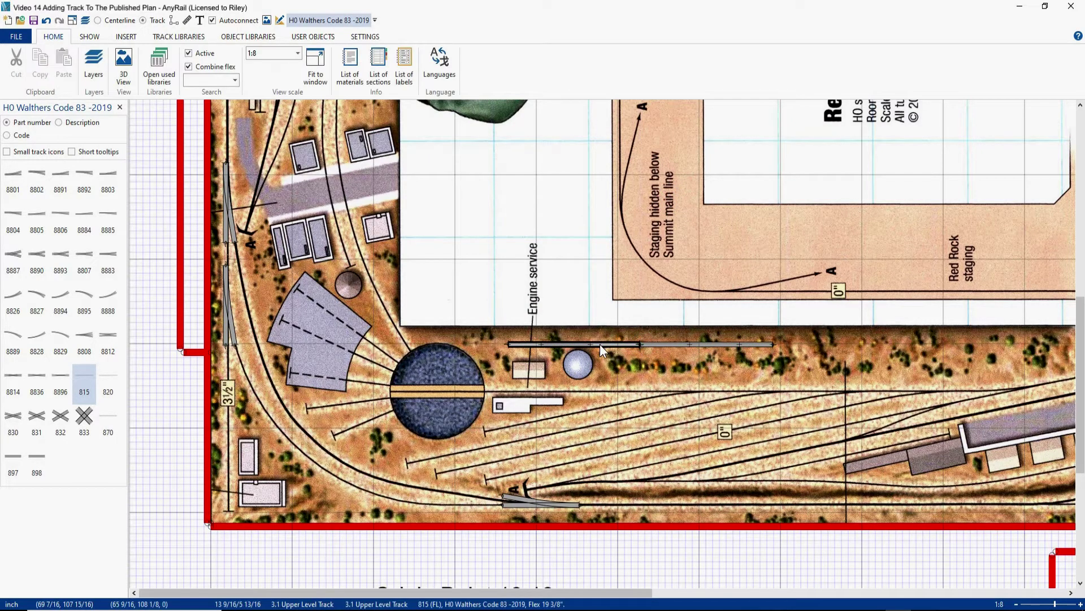
Connect one flex half to the 8804's straight leg and the other to the lower 8803's diverging leg, extending both until they cross in the corner.
left_click_drag(599, 346, 460, 507)
key("Escape")
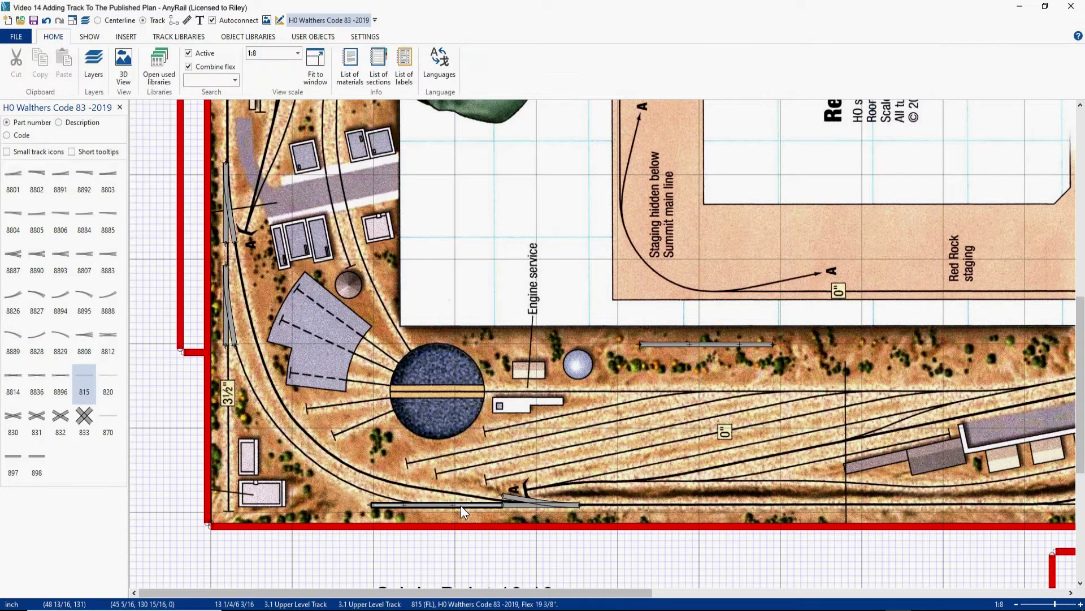
left_click_drag(685, 345, 280, 345)
key("Escape")
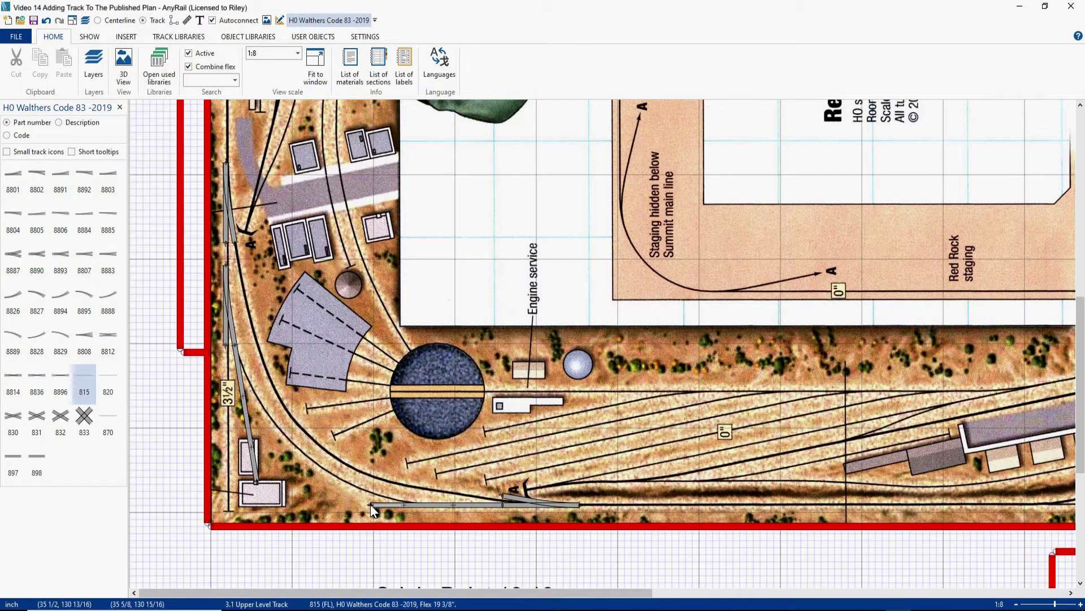
left_click_drag(370, 504, 259, 515)
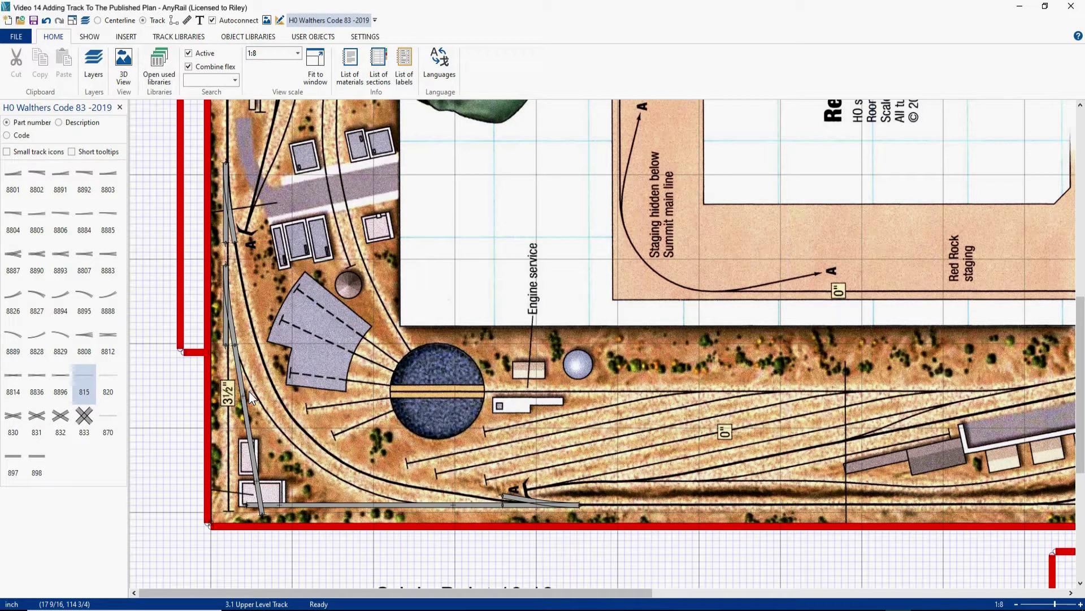
Check the free endpoint angles of the two crossing flex tracks and add another 815 flex track near the drawn staging area.
left_click(245, 503)
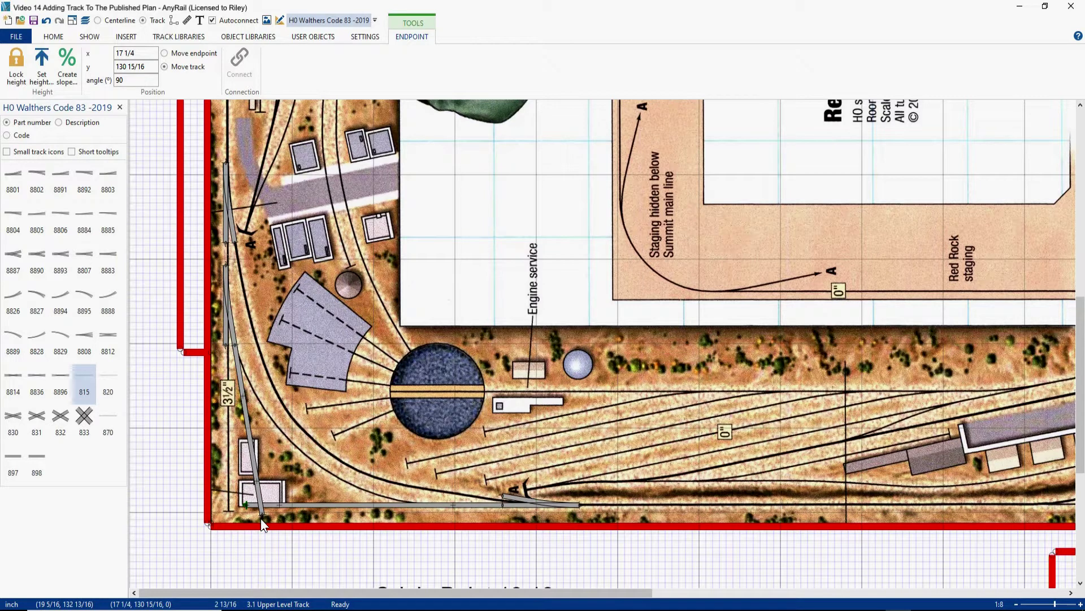
left_click(262, 517)
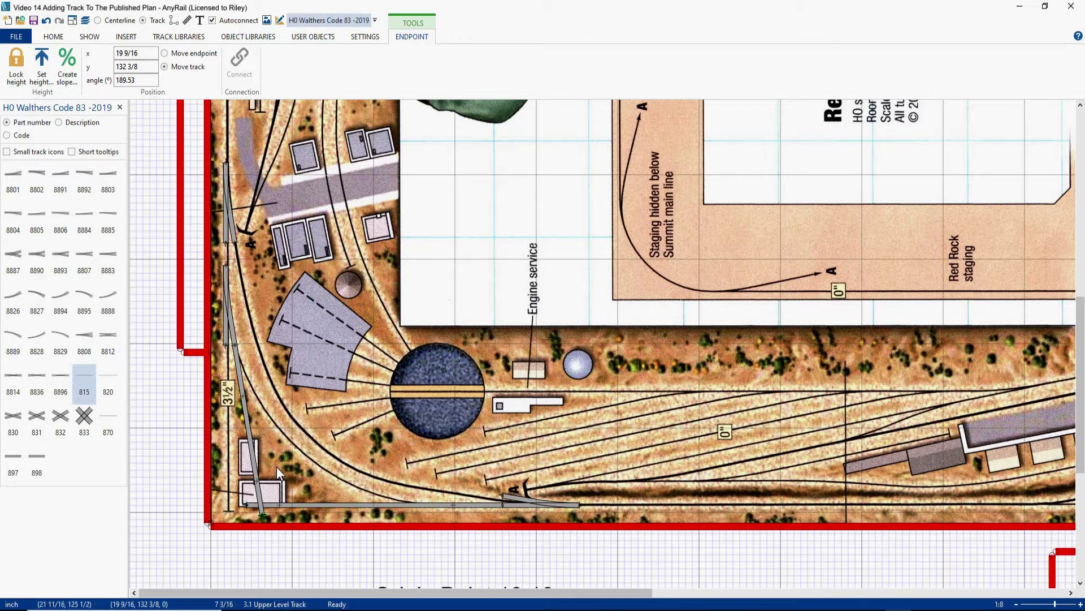
left_click_drag(80, 374, 667, 295)
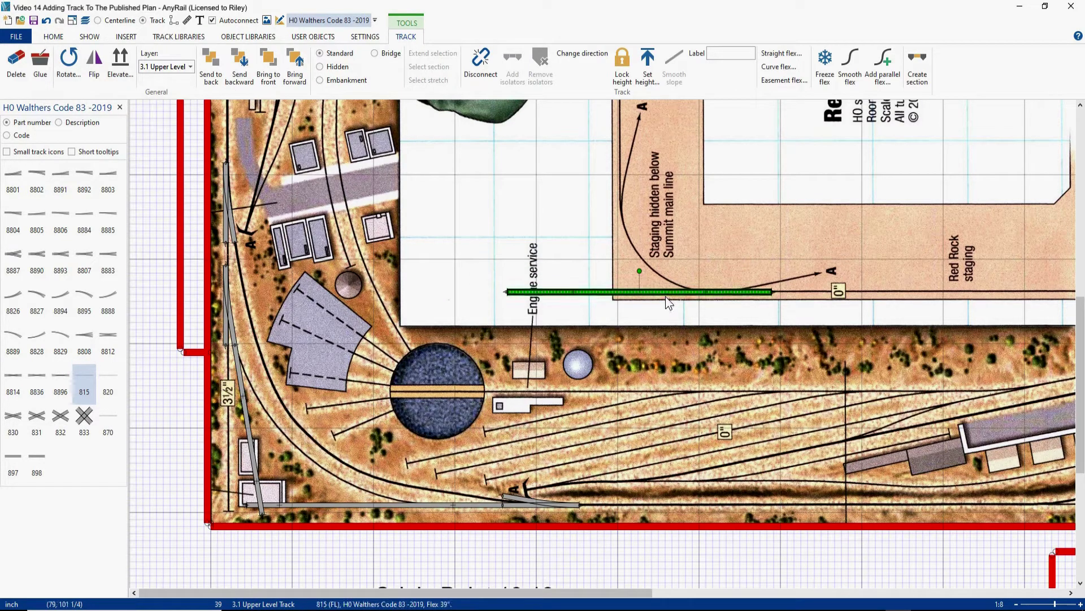
right_click(667, 298)
left_click(657, 292)
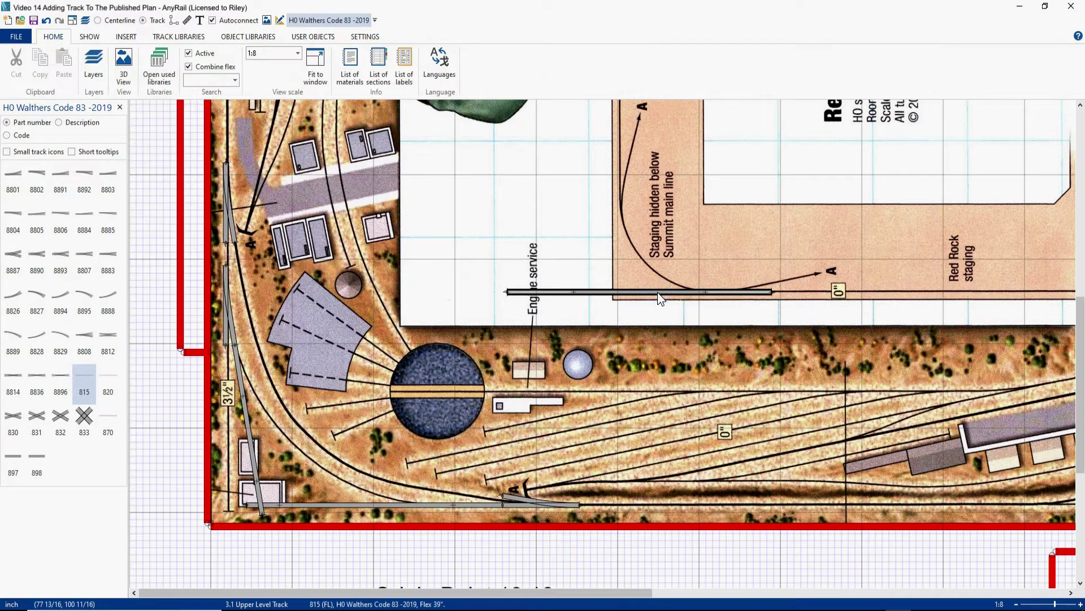
left_click(657, 296)
Try to curve the new flex track with an angle of 99.53° and a radius of 26.5.
right_click(656, 295)
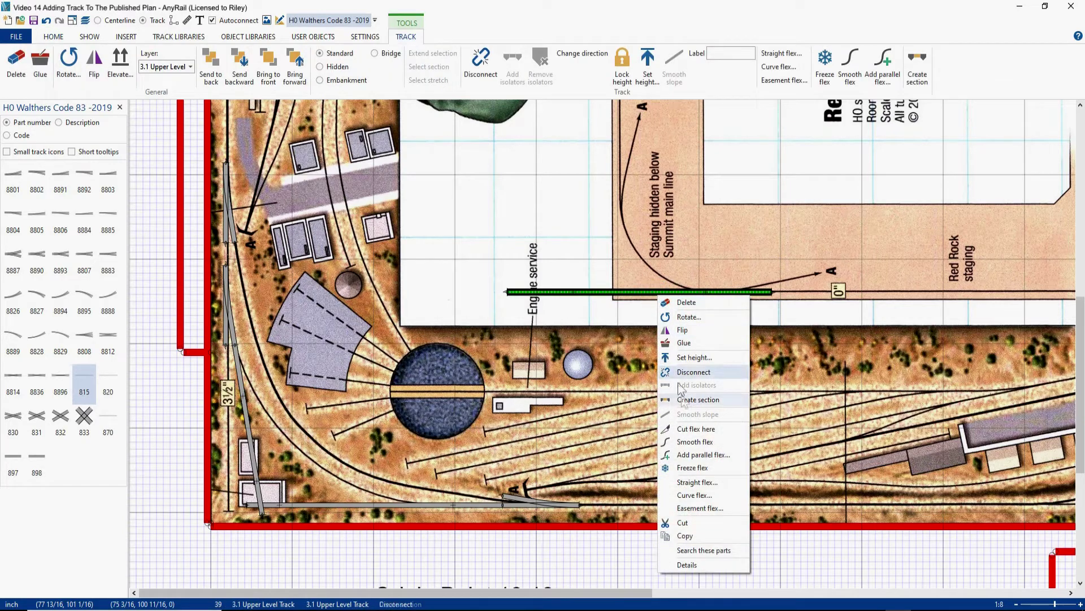
left_click(684, 495)
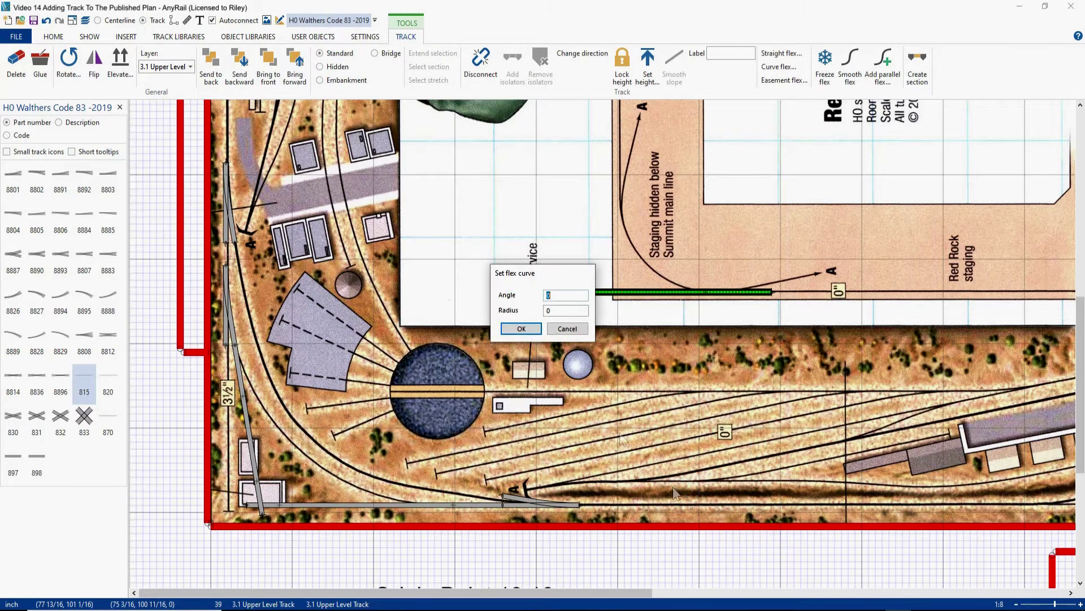
type("99.53")
double_click(551, 310)
type("26.5")
left_click(524, 330)
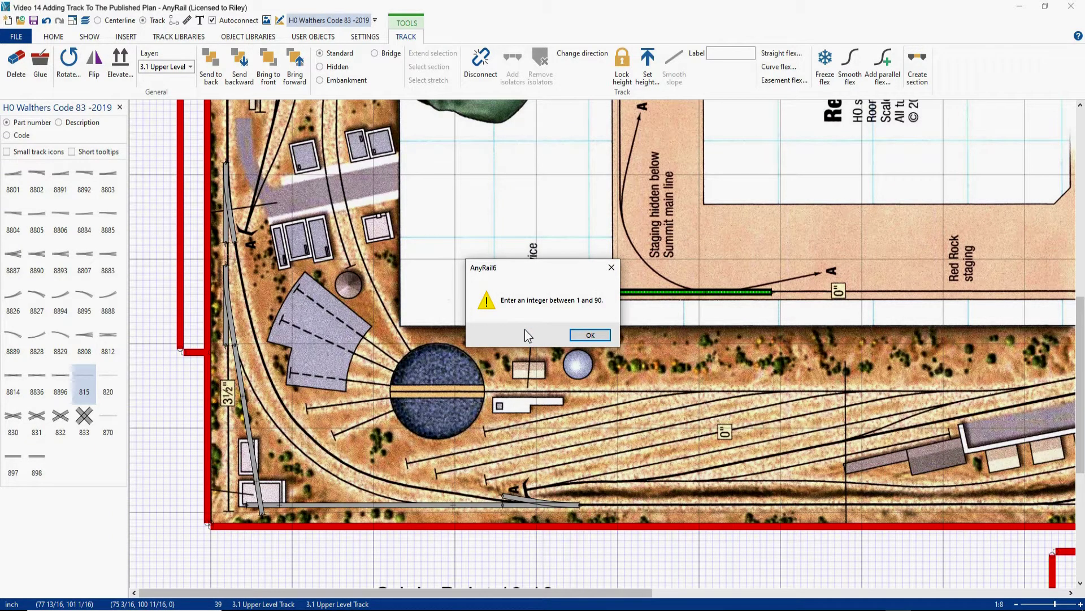
left_click(590, 335)
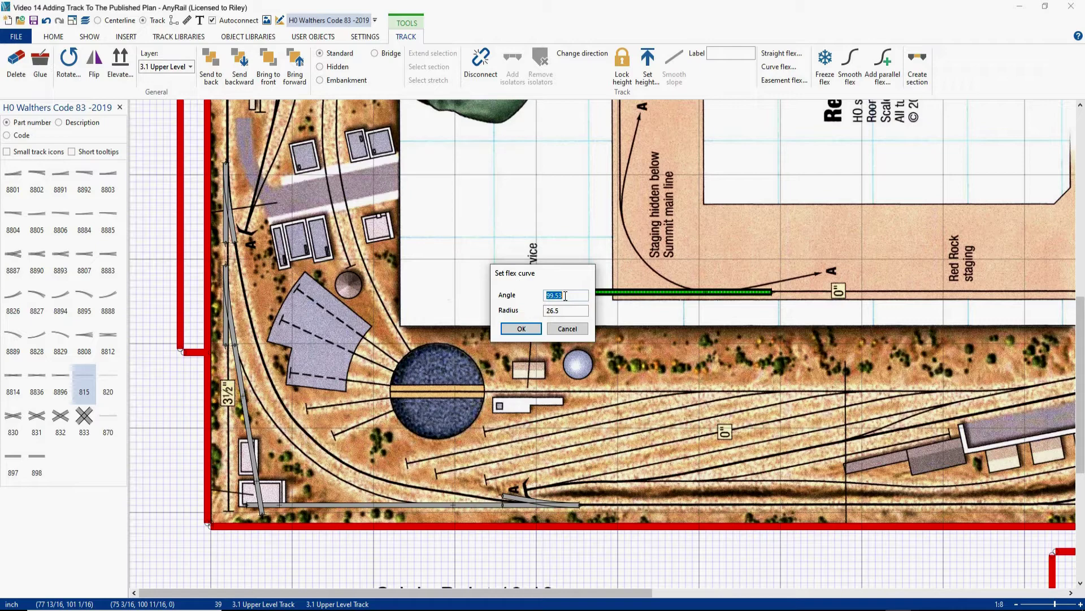
Set the flex curve's angle to 49.77° and apply the curve.
type("49")
type("77")
left_click(521, 329)
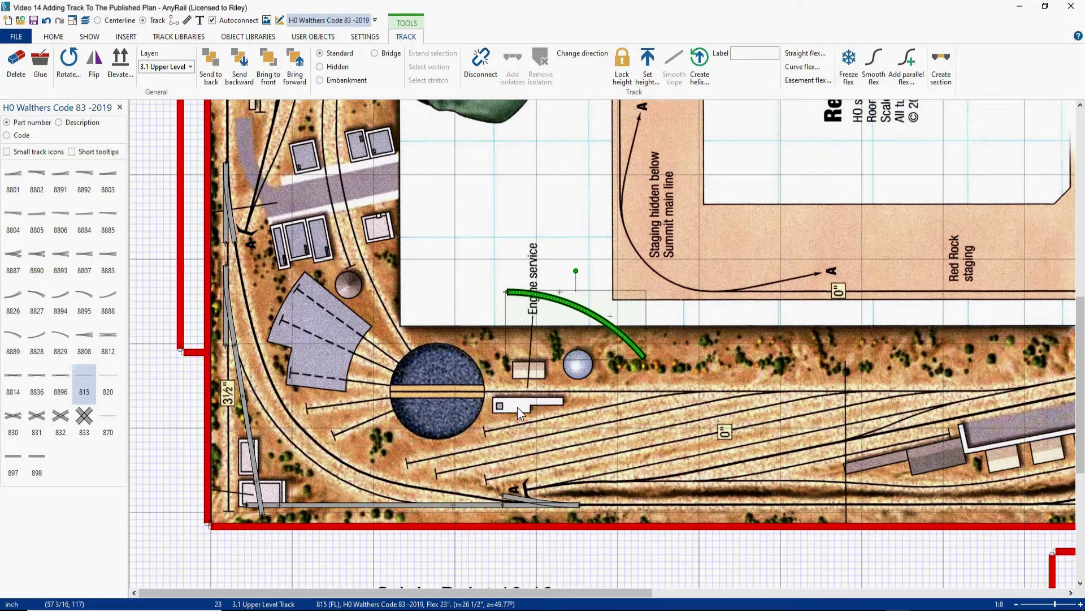
Join a copy of the curved flex end to end with the original and set the copy's free endpoint angle to 270°.
key("ctrl+v")
left_click_drag(510, 405, 438, 242)
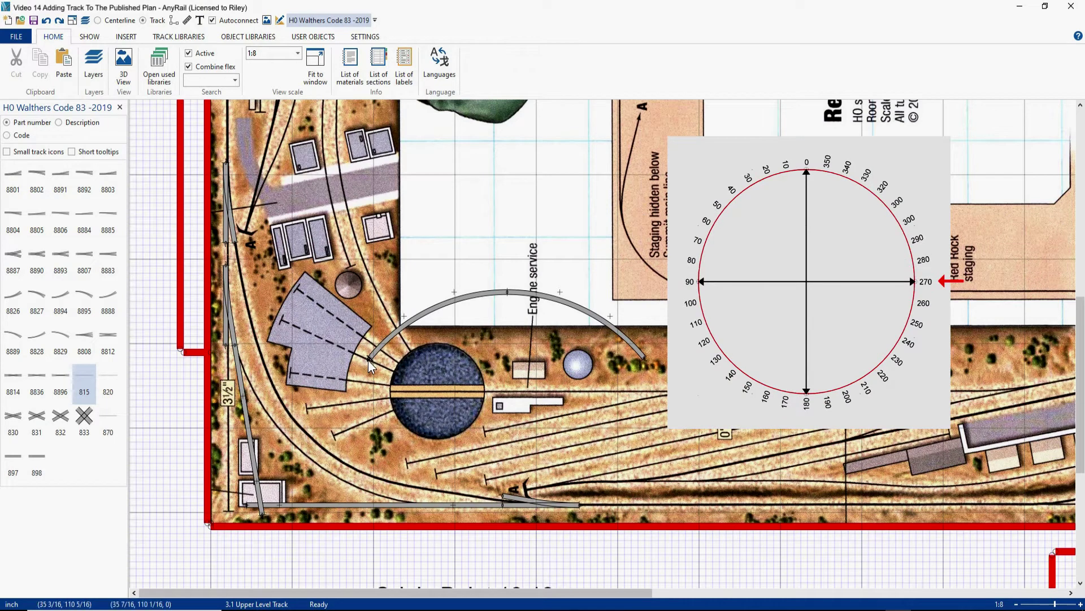
left_click(368, 360)
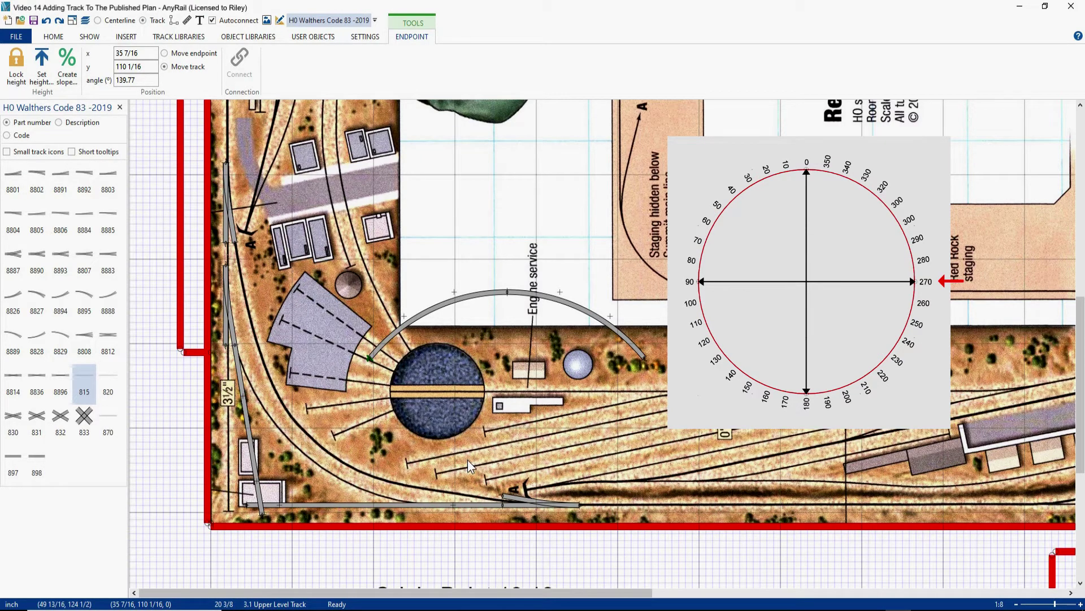
double_click(146, 80)
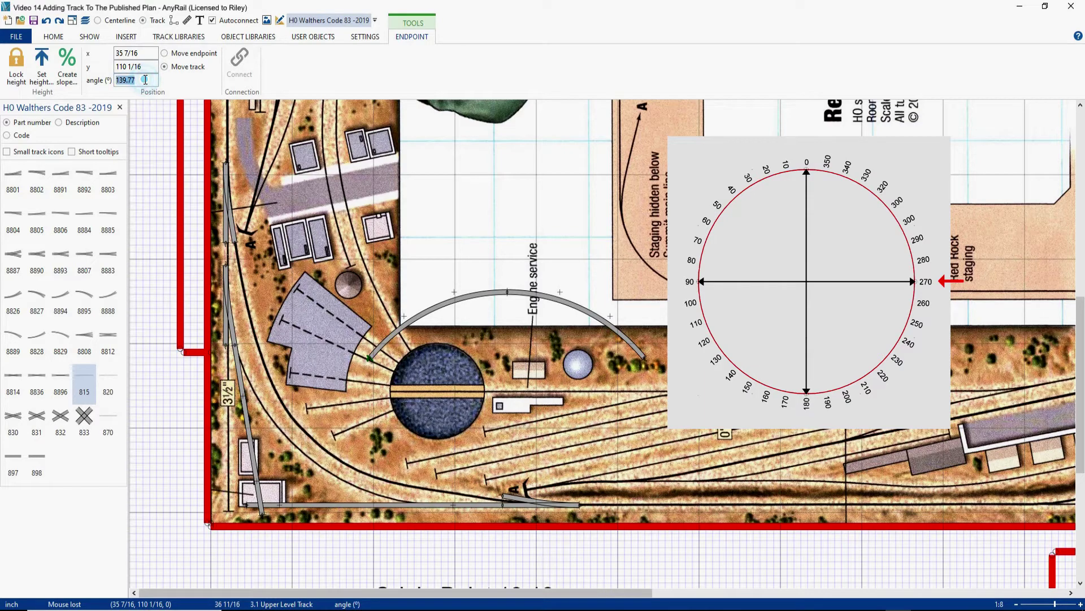
type("270")
key("Return")
Move the joined arc into the corner between the crossing flex tracks and set its lower endpoint's y position to 130 15/16, matching the 8804.
mouse_move(286, 339)
left_mouse_down()
mouse_move(386, 490)
mouse_move(329, 486)
left_mouse_up()
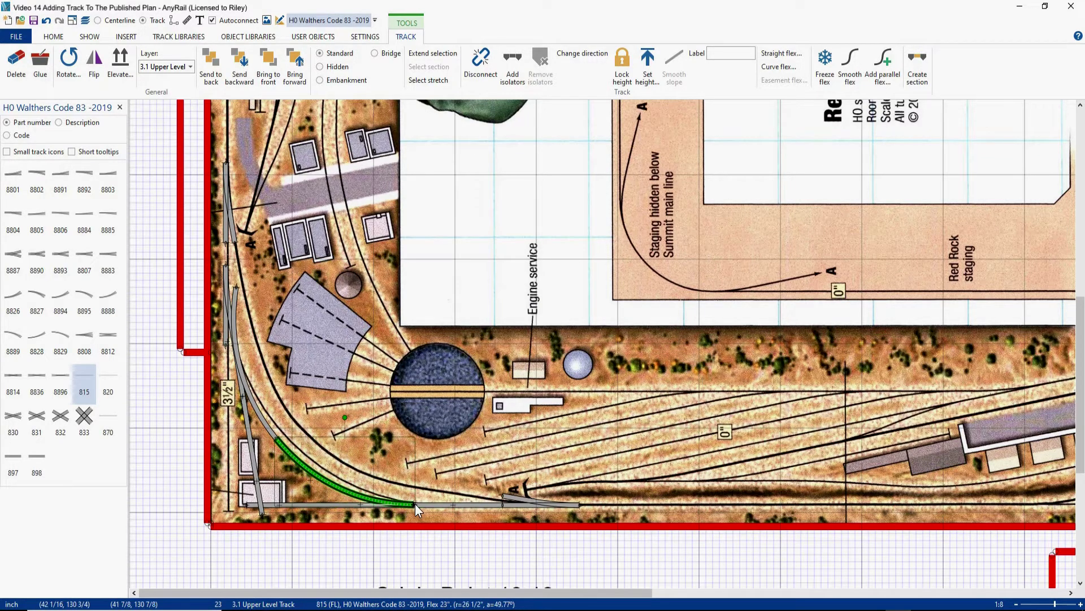
left_click(501, 505)
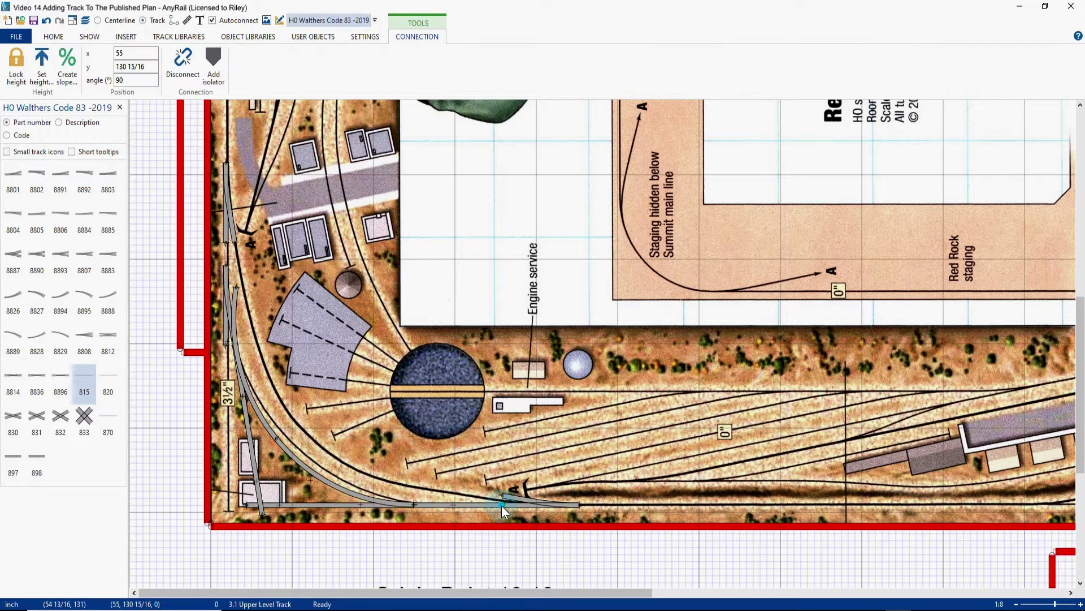
left_click(147, 66)
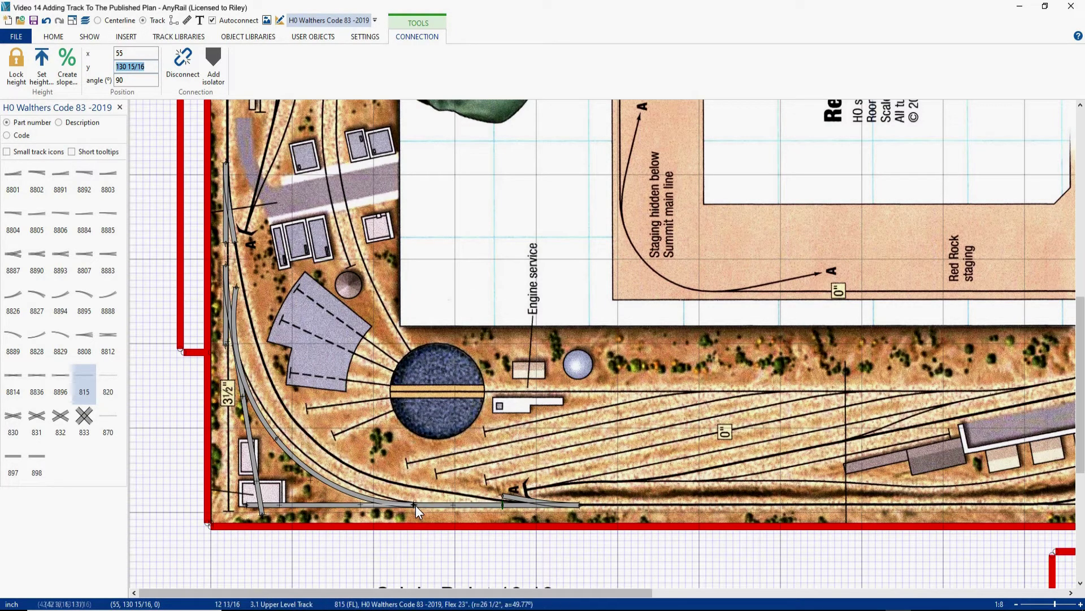
scroll(416, 510, "up", 2)
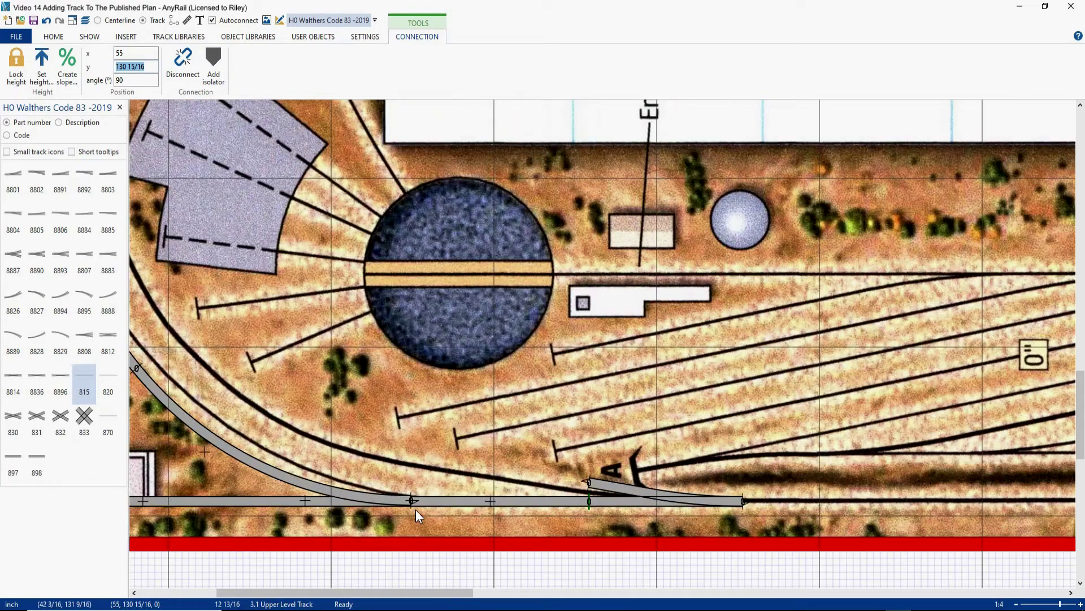
scroll(415, 509, "up", 1)
left_click(412, 501)
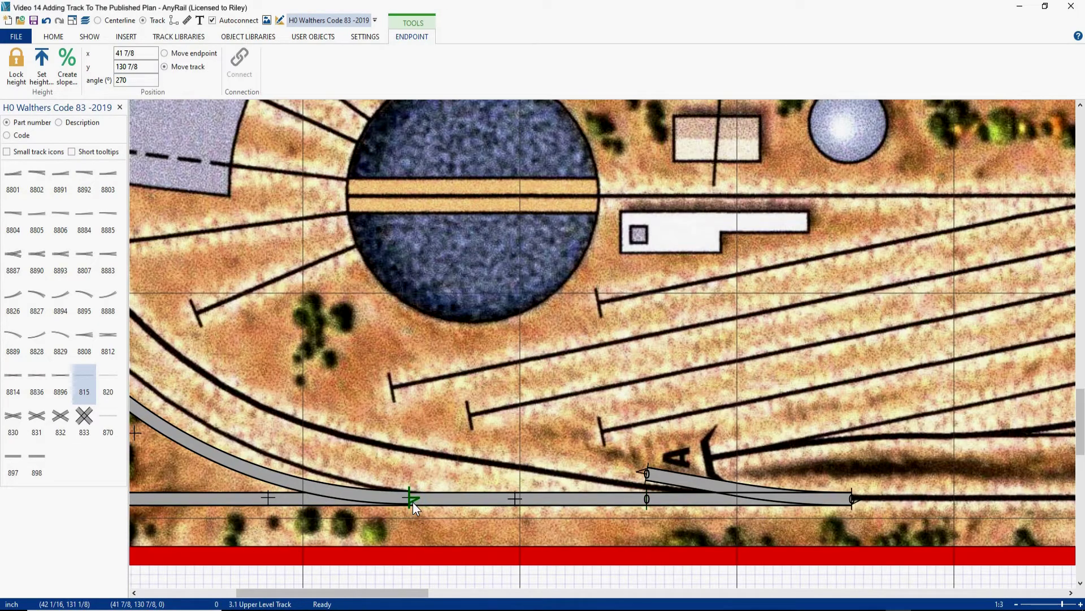
triple_click(146, 67)
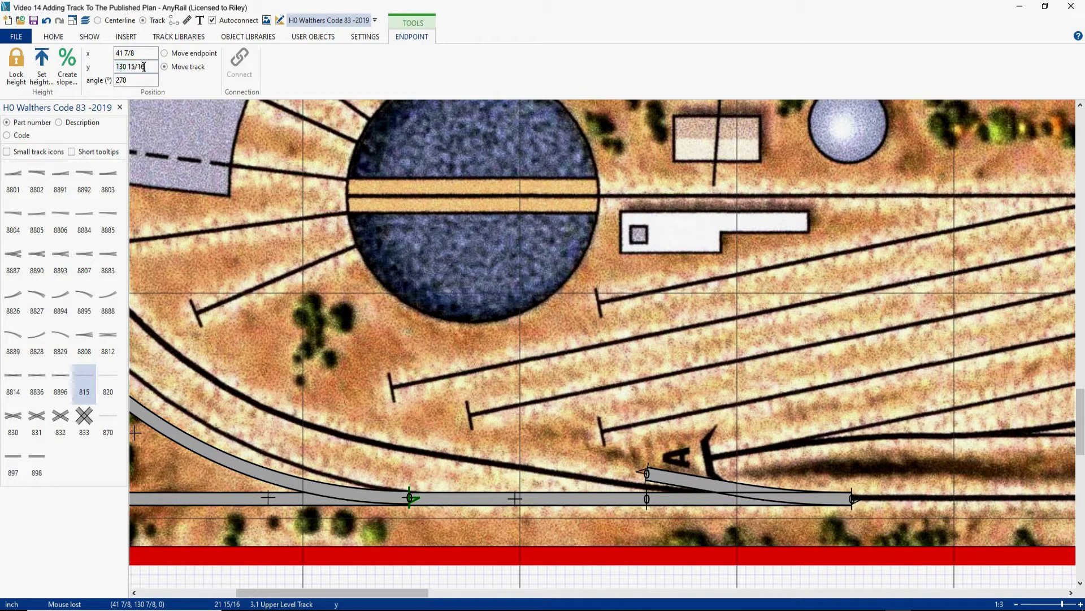
key("Return")
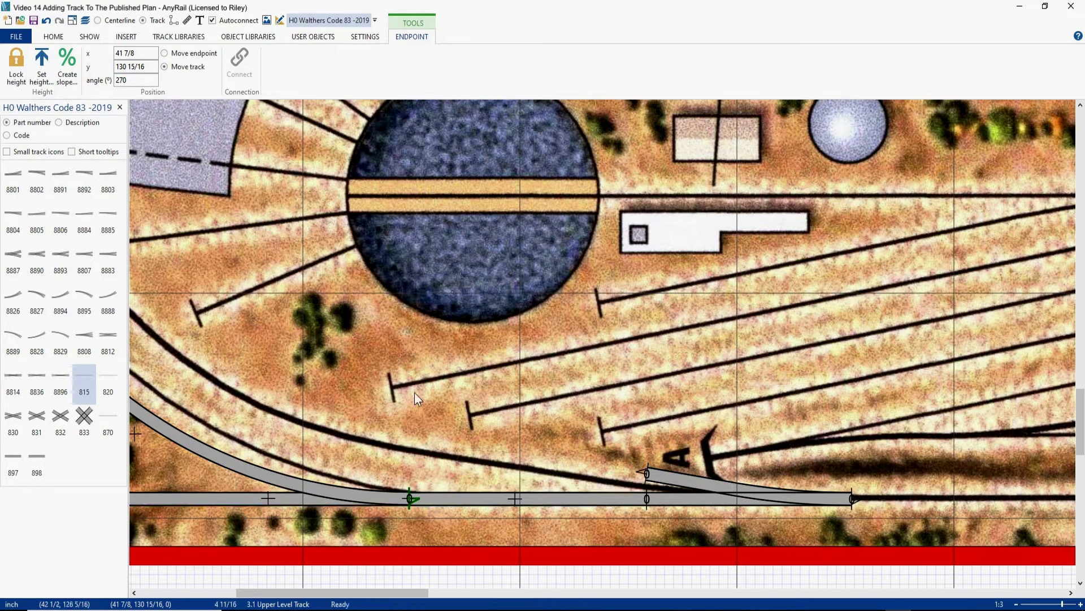
Hide the 2.1 Main Image layer.
scroll(339, 384, "down", 1)
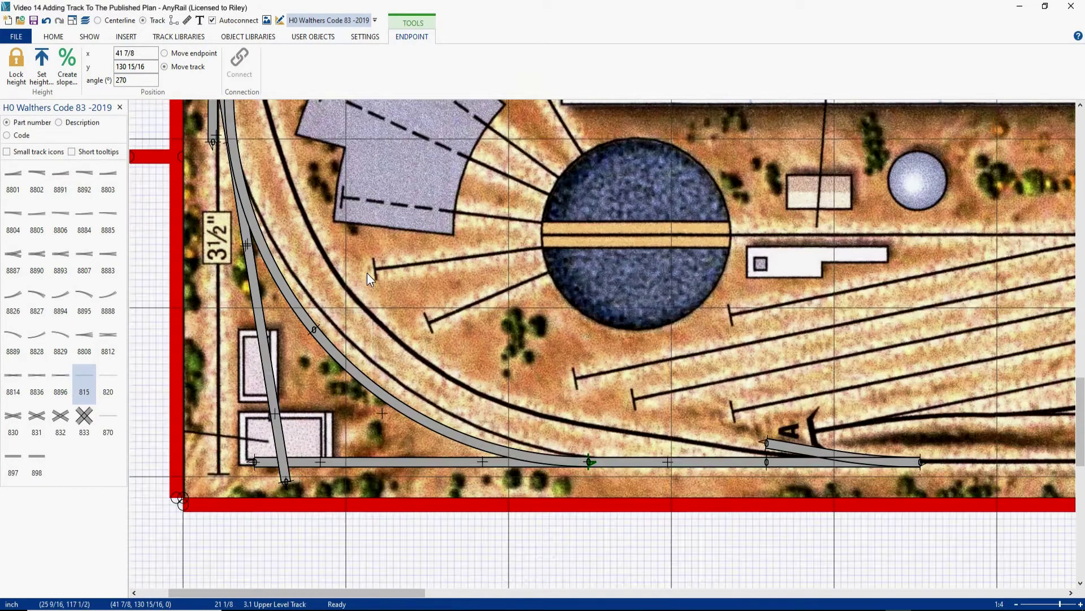
scroll(367, 273, "down", 1)
middle_click_drag(369, 252, 409, 320)
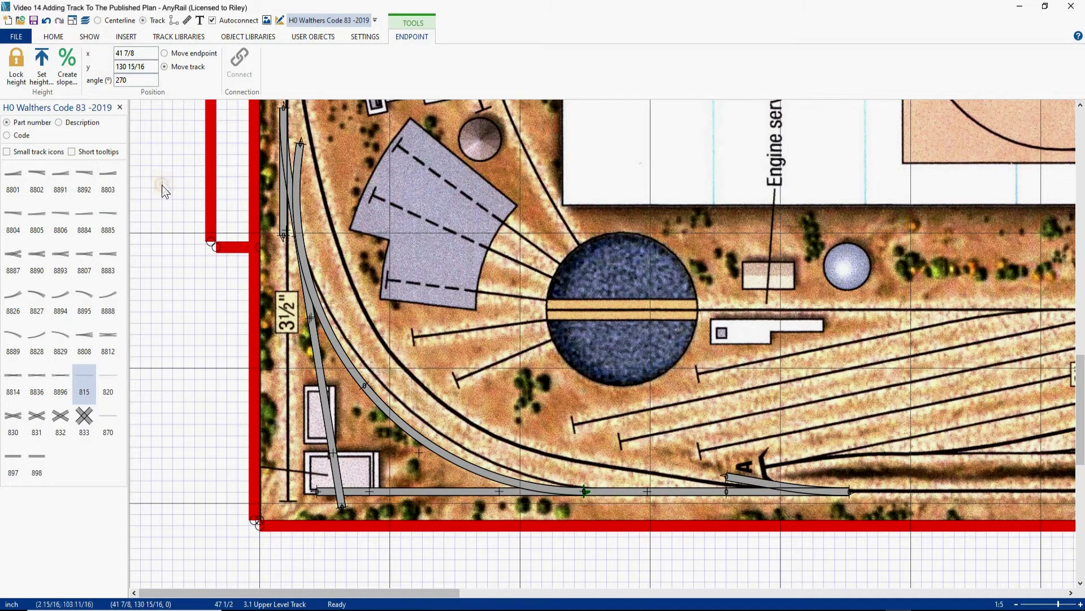
middle_click_drag(163, 191, 163, 186)
right_click(168, 205)
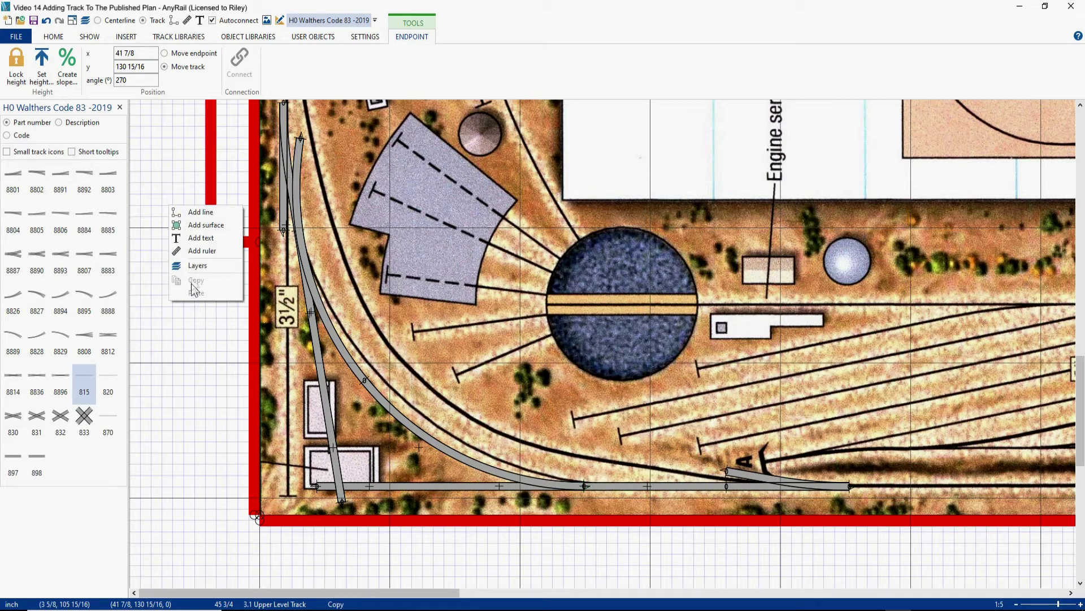
left_click(191, 267)
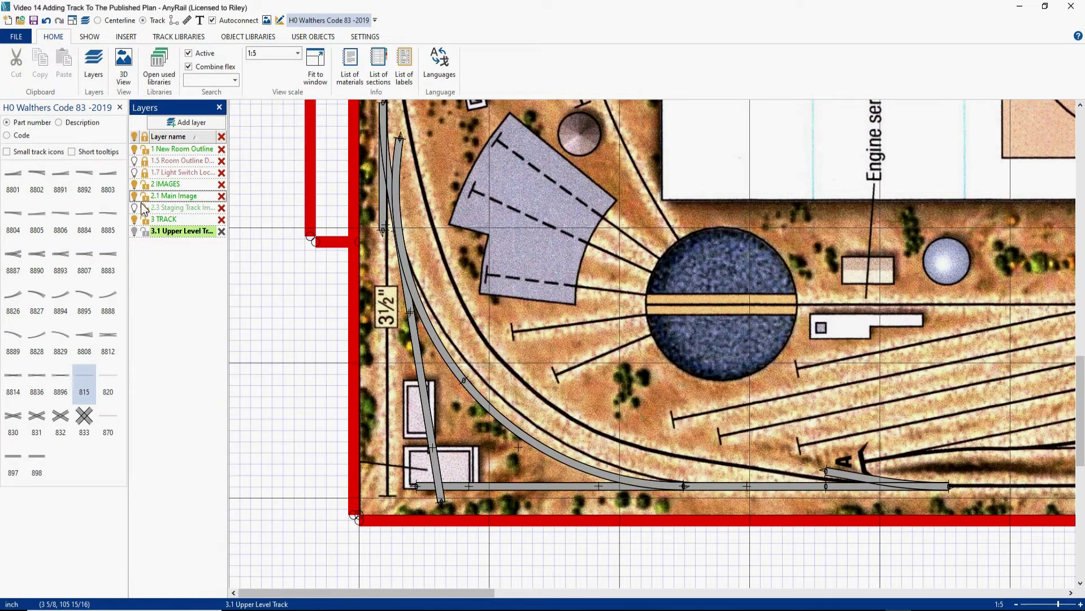
left_click(135, 196)
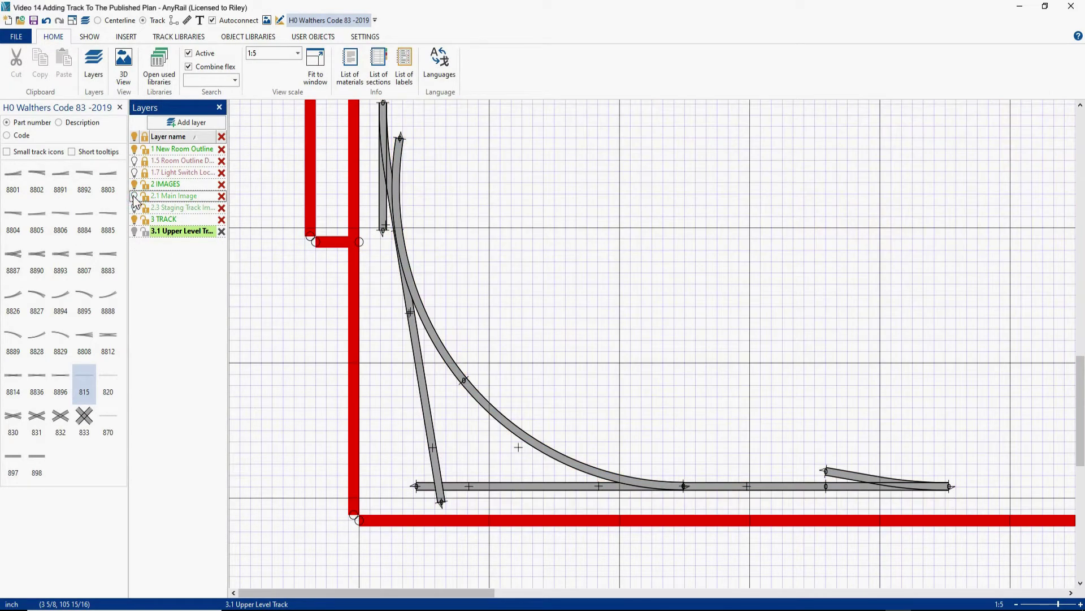
left_click(219, 108)
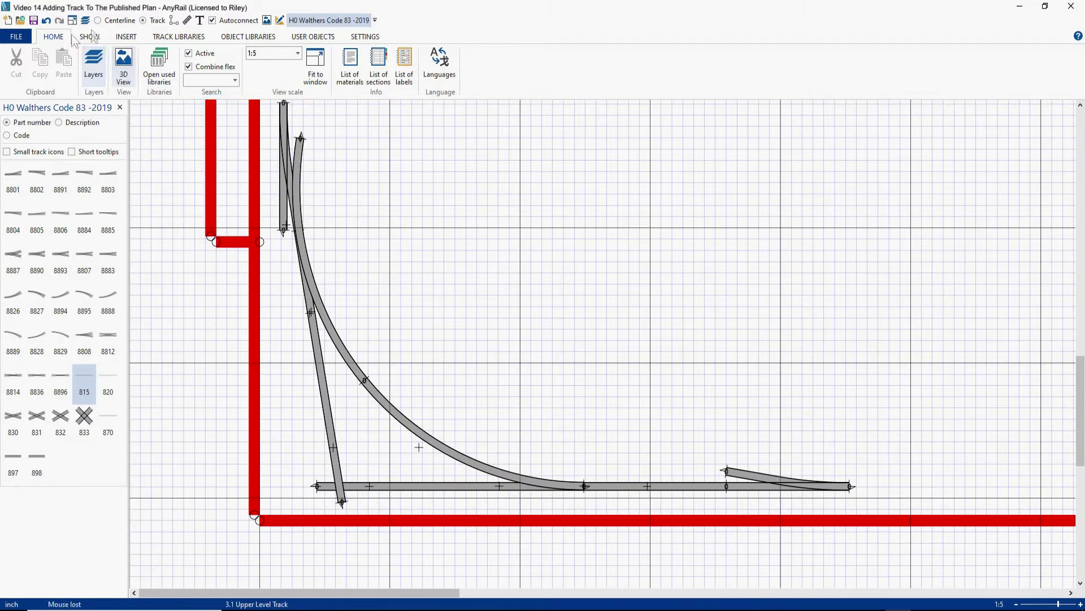
Switch the track display to centerlines and select the upper curved flex.
left_click(99, 20)
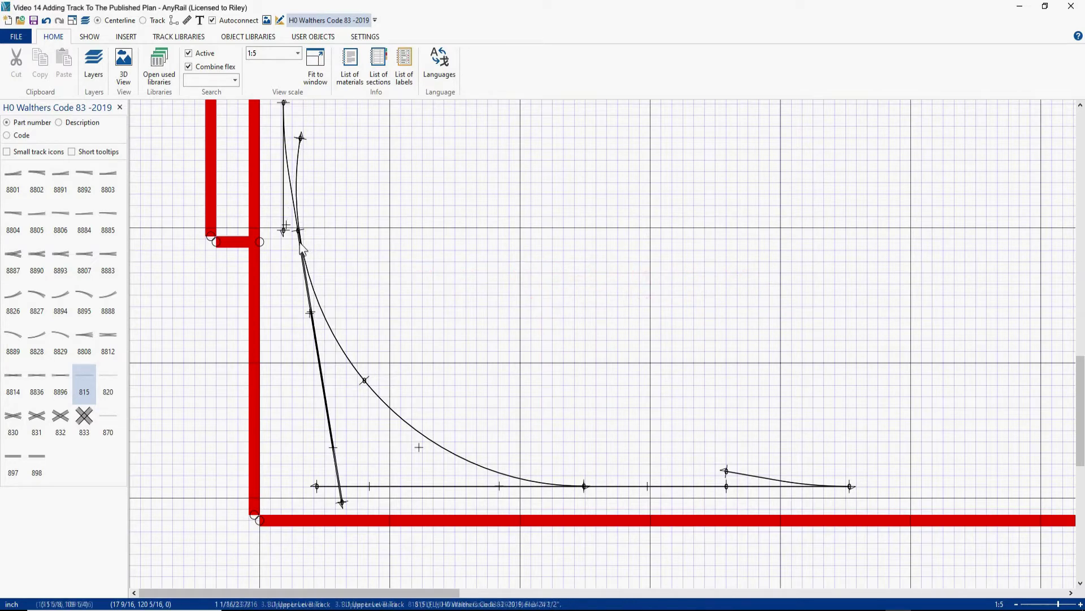
scroll(301, 247, "up", 5)
left_click(341, 334)
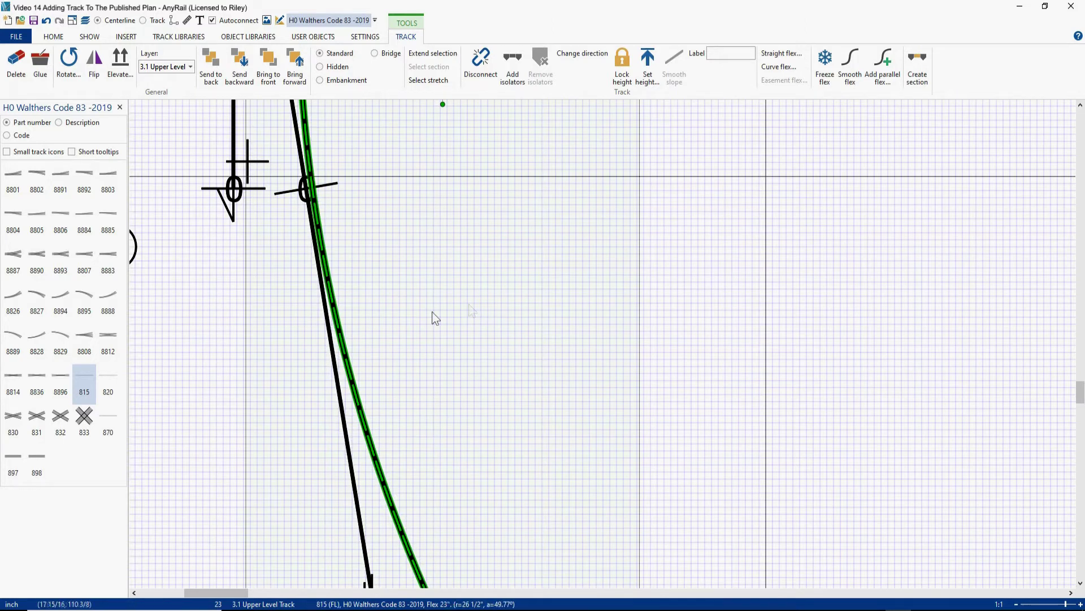
scroll(430, 311, "down", 4)
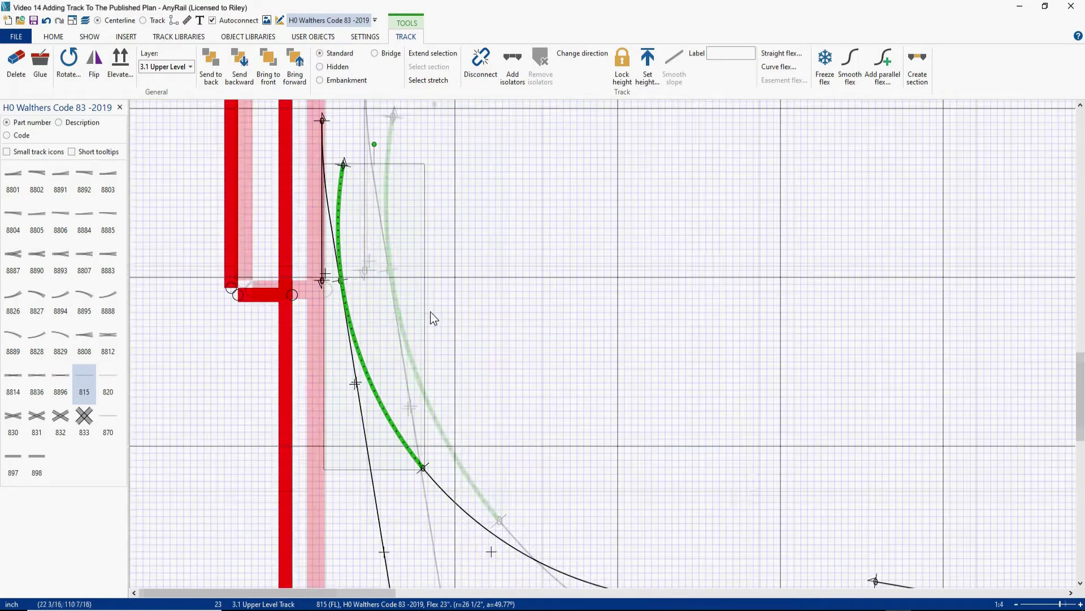
Create a section from the lower 8803 turnout and its attached straight flex, and color it orange.
left_click(325, 178)
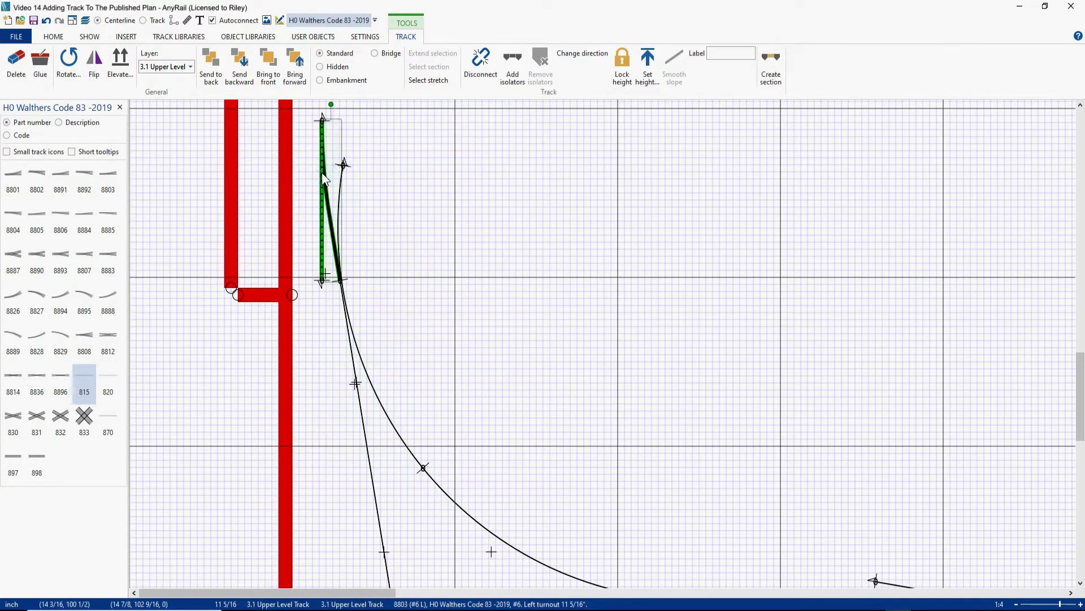
left_click(368, 450)
left_click(799, 76)
left_click(851, 81)
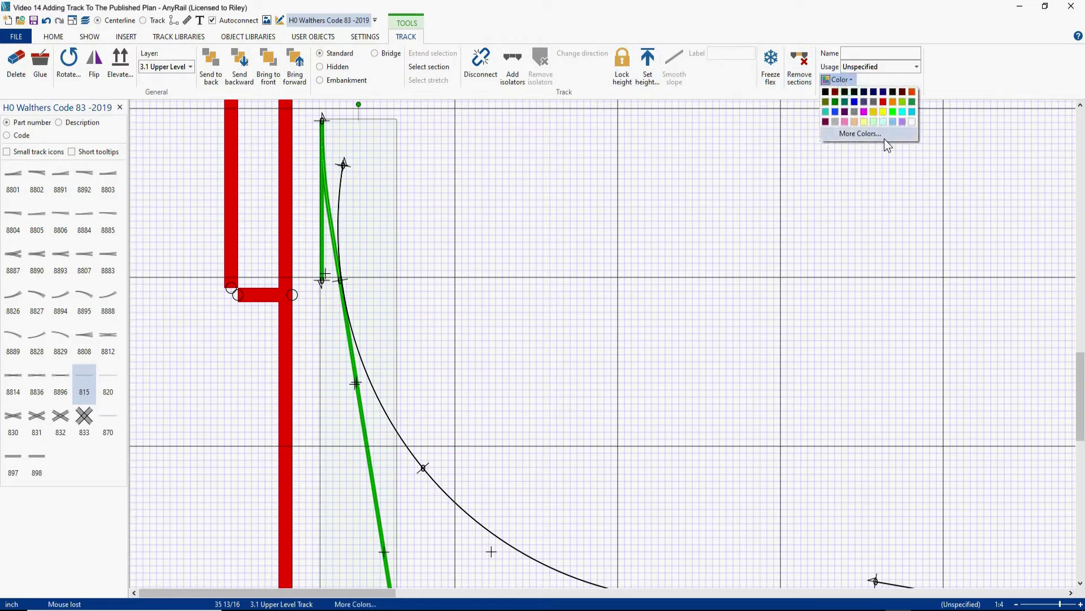
left_click(893, 102)
left_click(446, 308)
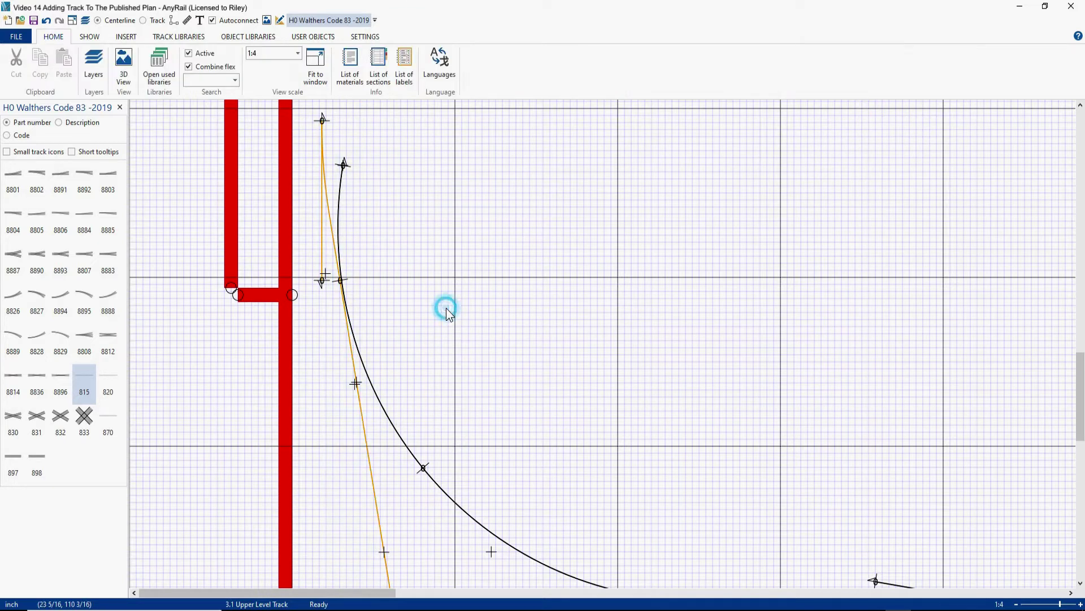
Nudge the upper curved flex sideways until it runs through the joint at the 8803's diverging end.
left_click(358, 343)
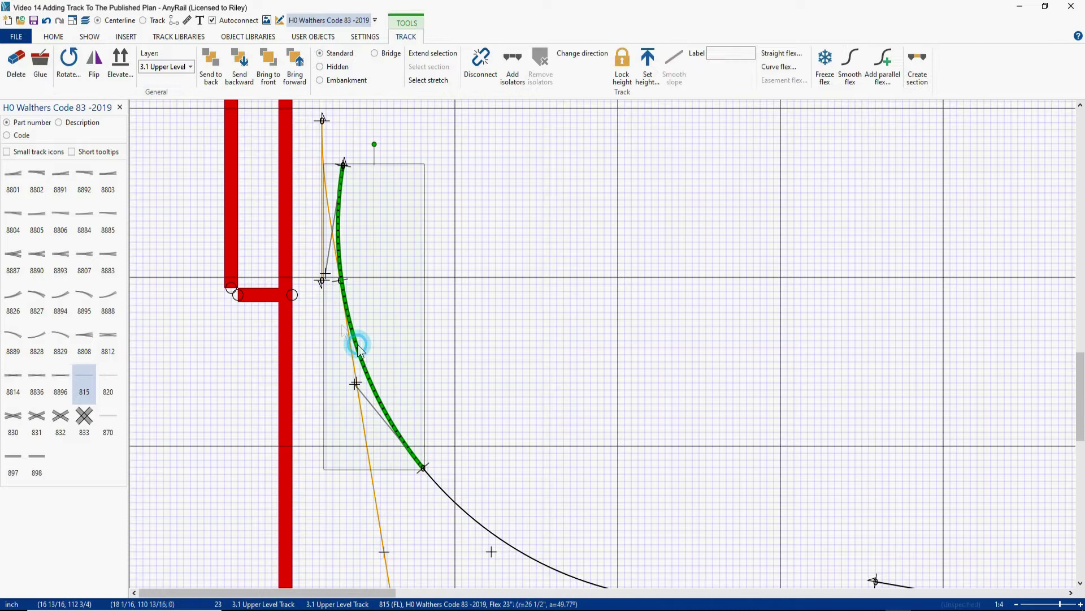
scroll(330, 300, "up", 3)
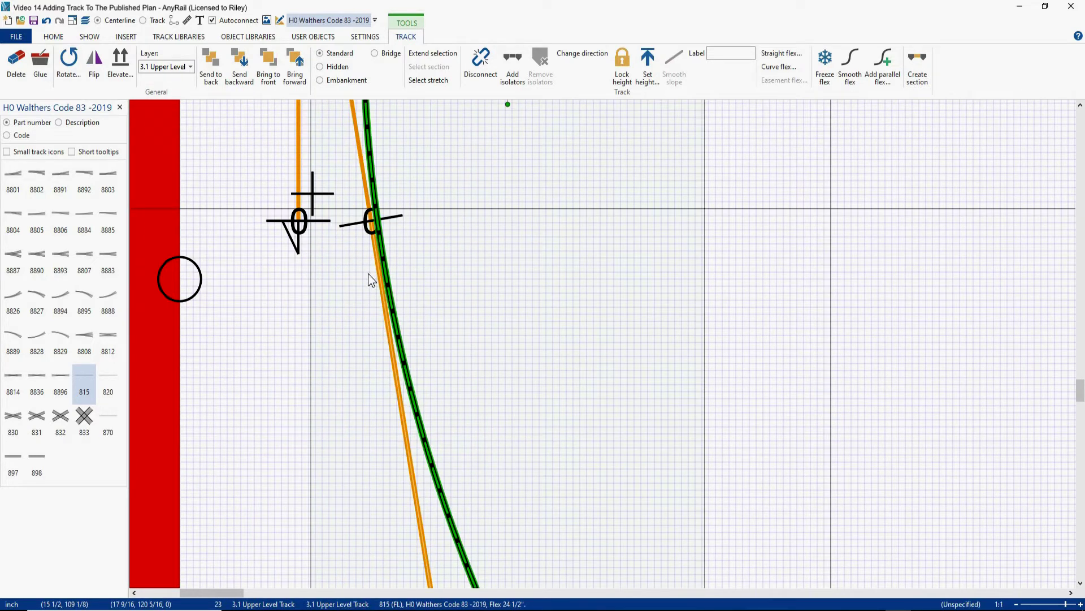
key("Left")
key("Left")
key("Left")
key("Left")
key("Left")
key("Left")
key("Left")
key("Left")
key("Left")
key("Right")
key("Right")
key("Right")
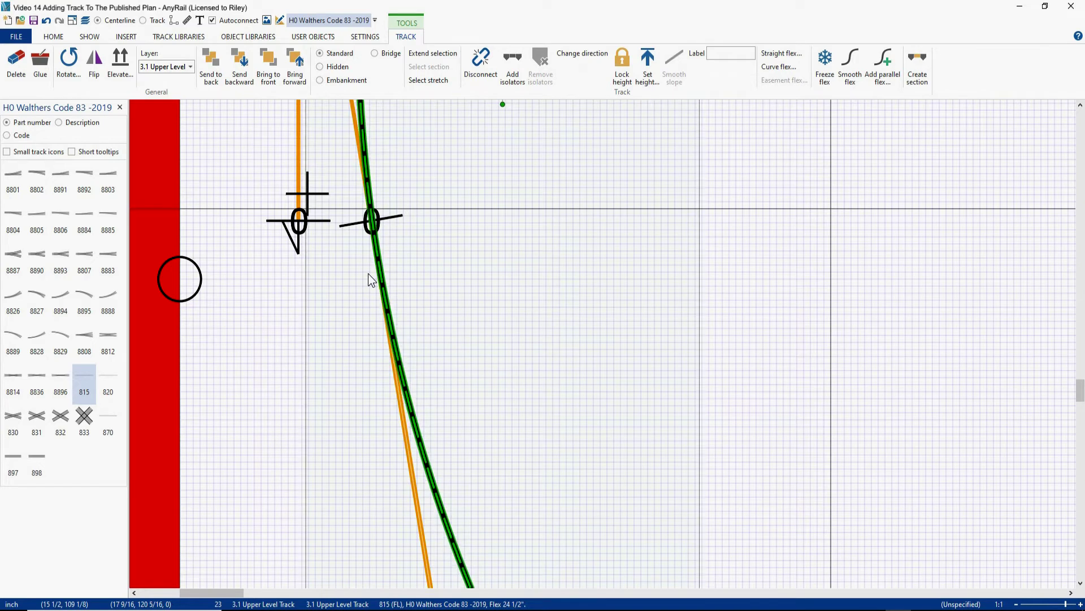
key("Left")
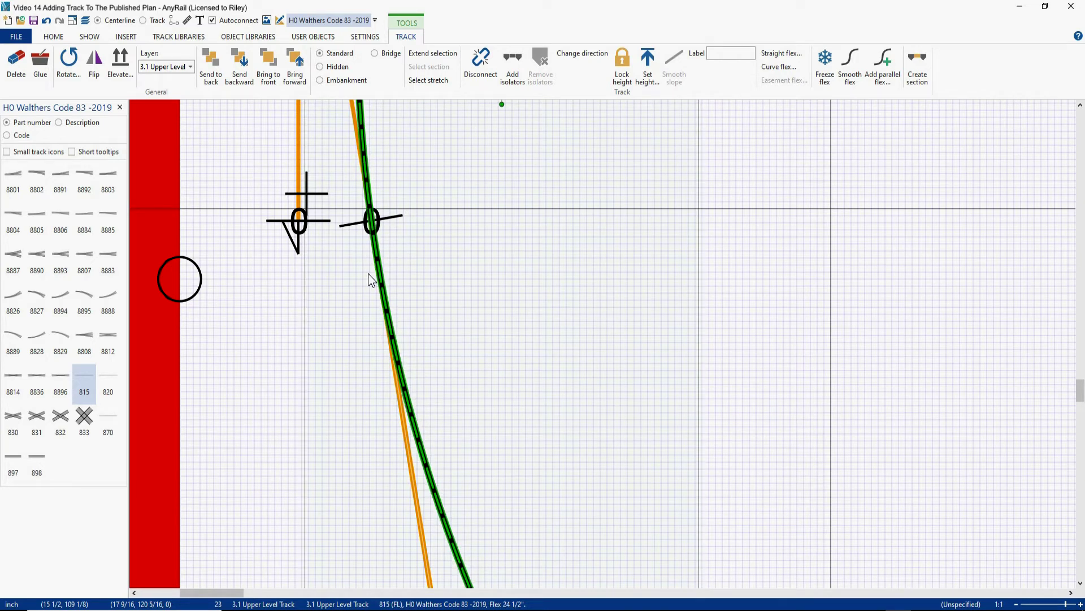
left_click(419, 266)
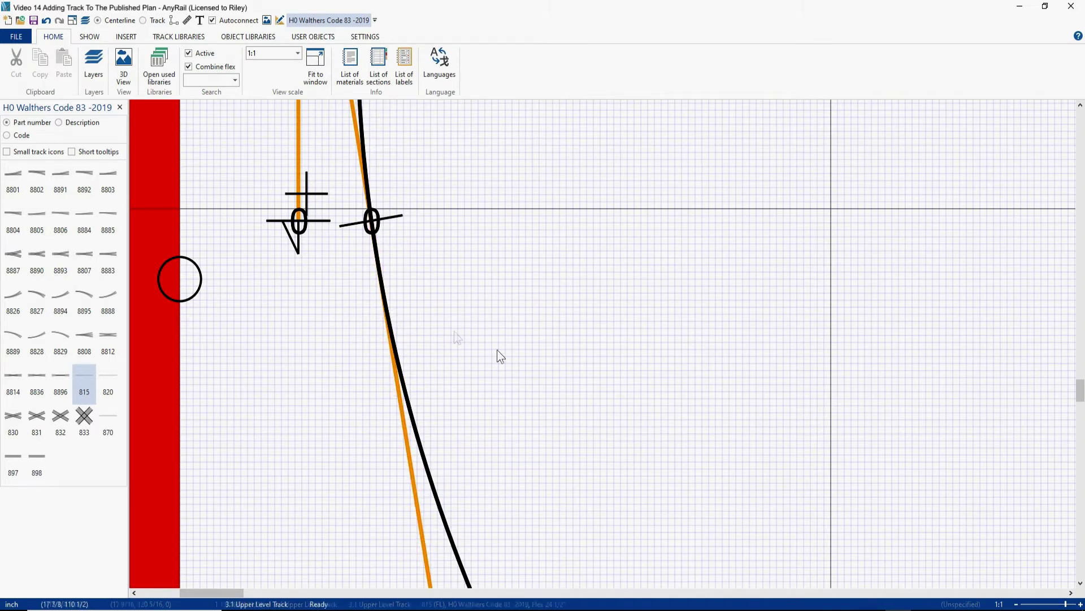
Cut the upper curved flex a short distance above its joint with the lower arc.
scroll(502, 348, "down", 3)
scroll(502, 348, "up", 1)
right_click_drag(412, 379, 605, 199)
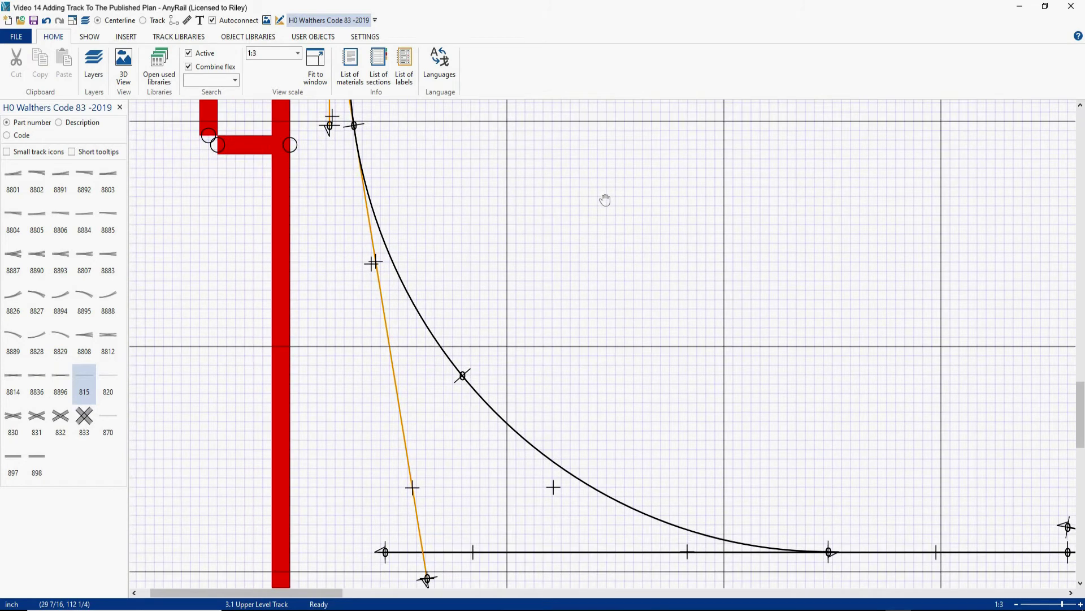
left_click(416, 310)
right_click(416, 308)
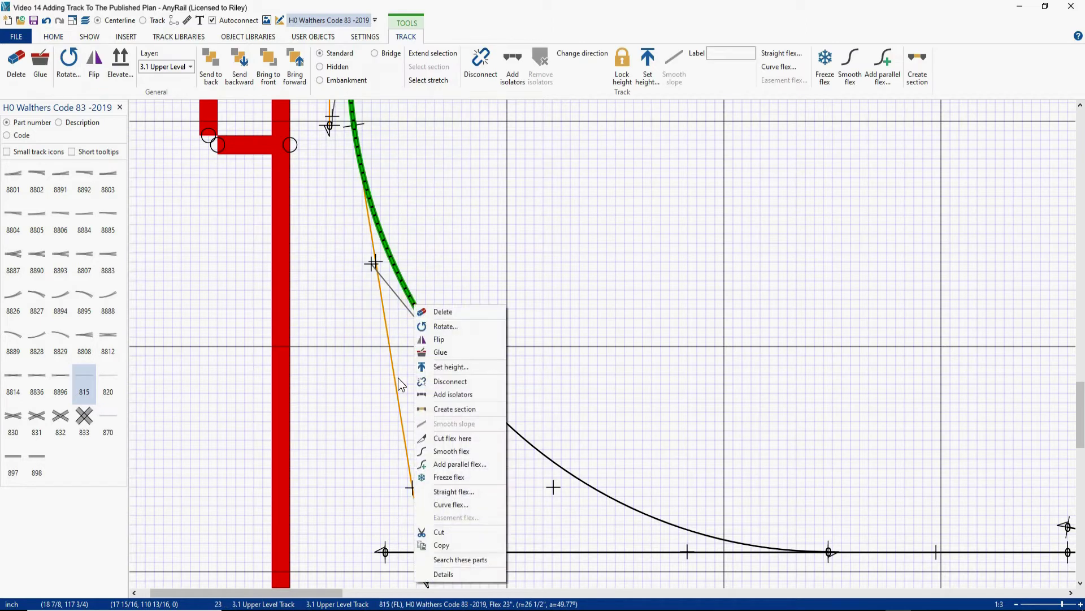
left_click(452, 438)
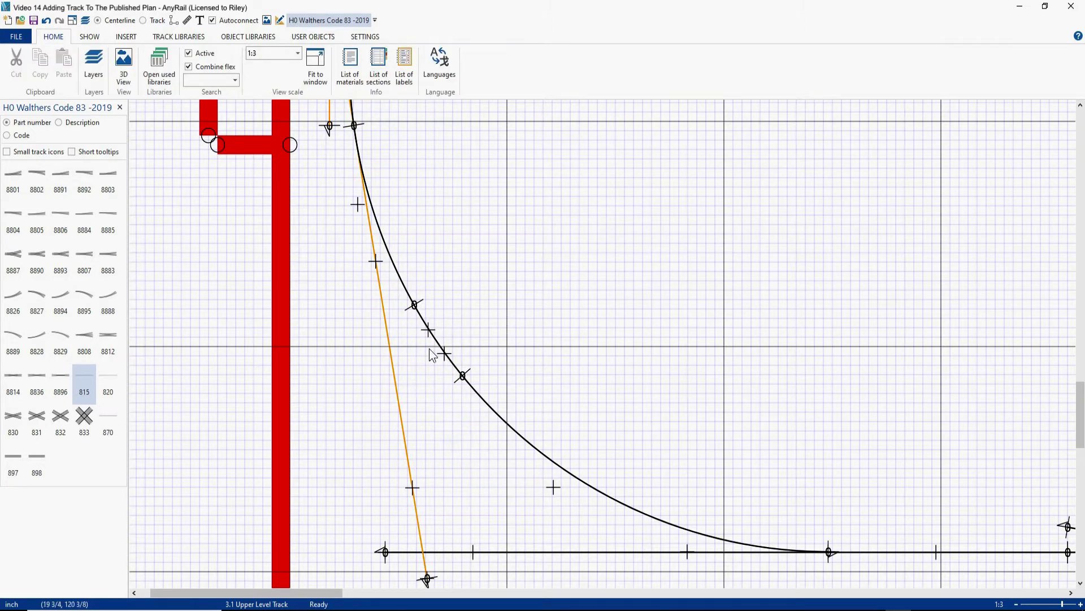
Disconnect the flex at the cut and move the upper 18 3/8 inch piece aside into the open area.
left_click(415, 305)
key("Delete")
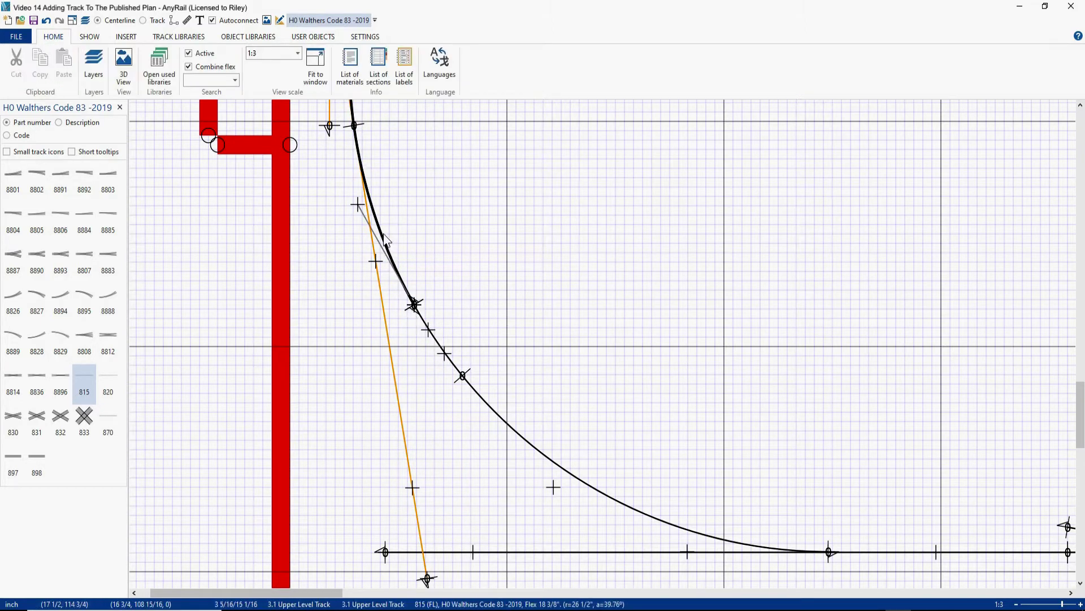
left_click(382, 233)
left_click_drag(383, 237, 537, 211)
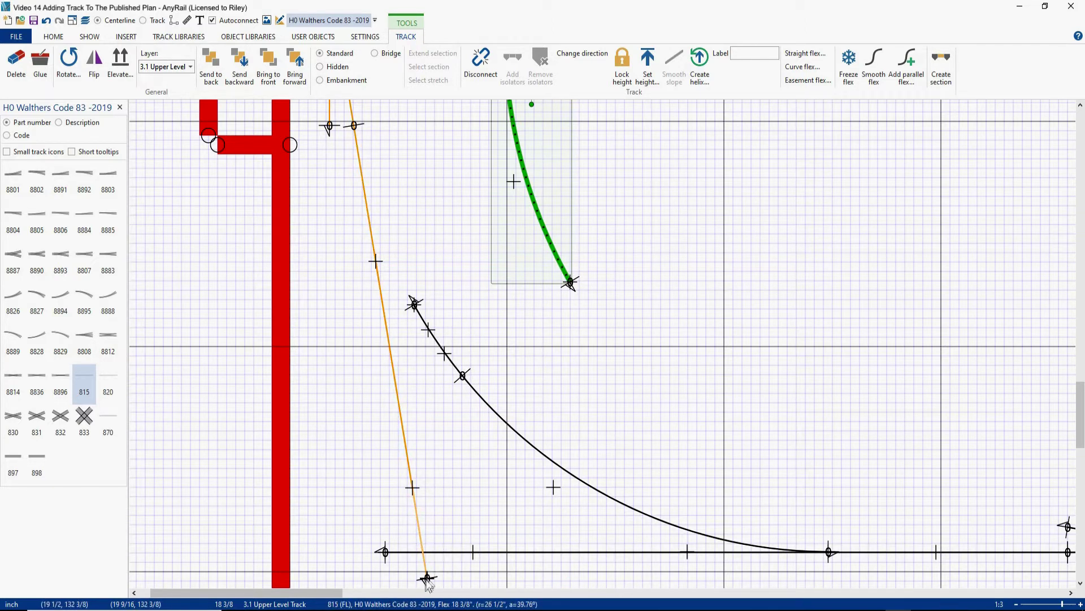
Connect the free end of the turnout's orange flex to the cut end of the corner curve and smooth that flex.
left_click_drag(428, 582, 414, 304)
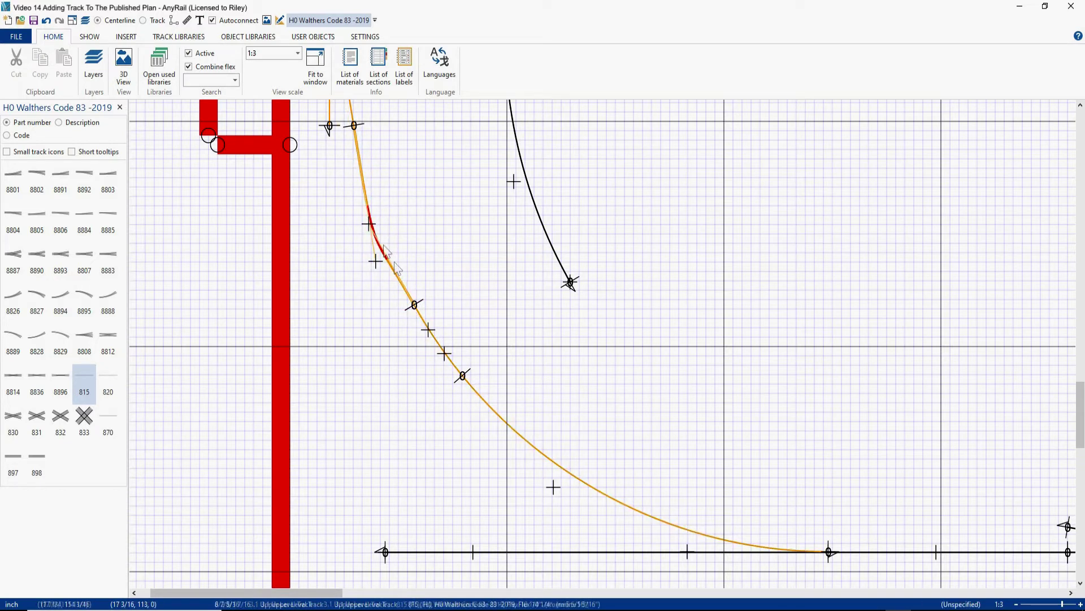
left_click(365, 193)
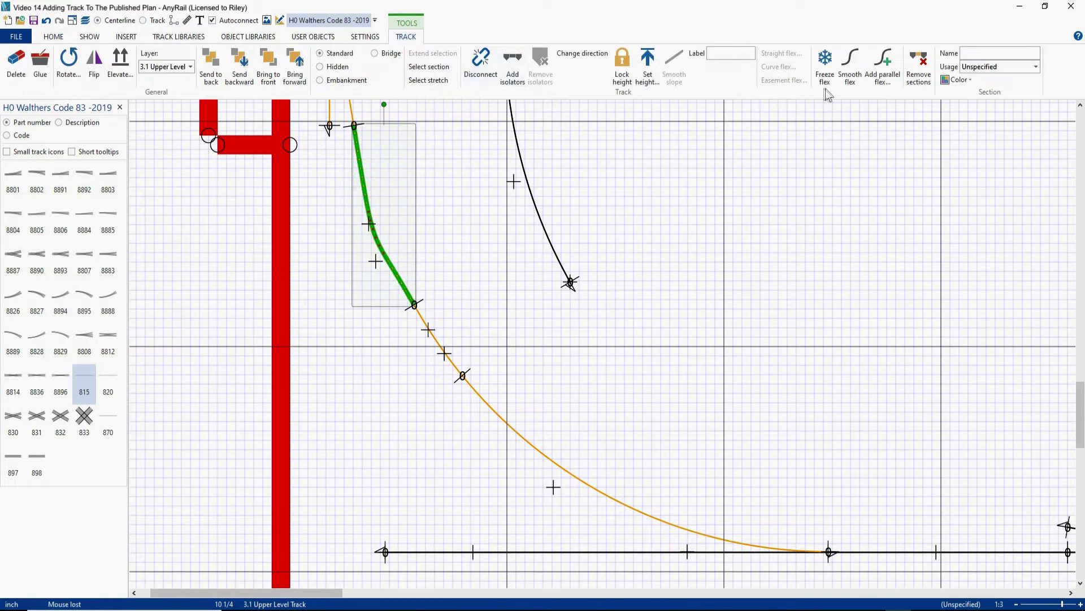
left_click(853, 74)
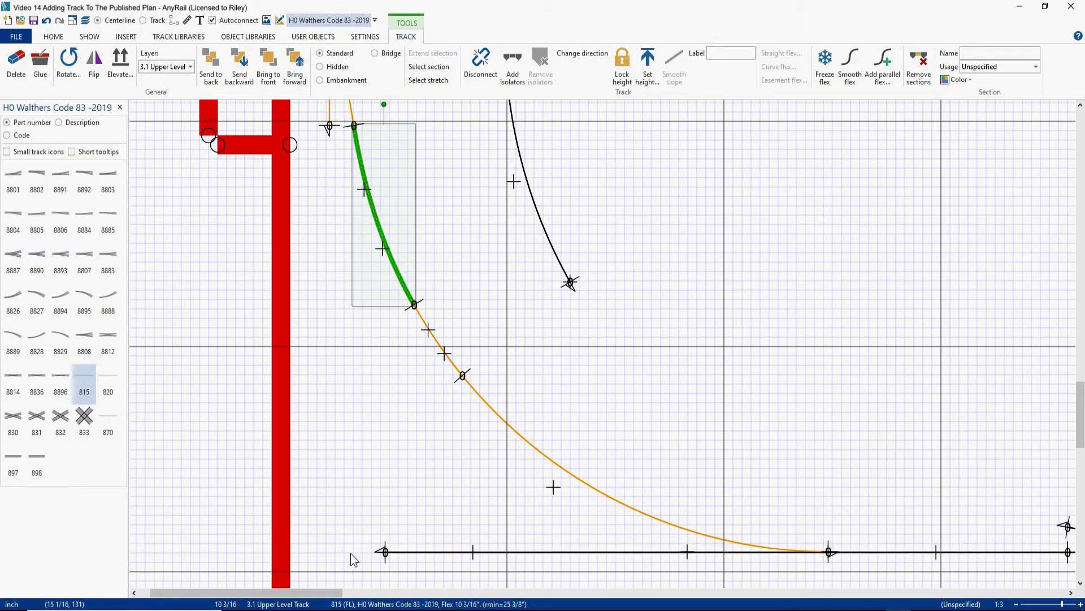
Connect the horizontal flex's free end to the corner curve's lower end, and move the leftover arc farther away from the curve.
left_click_drag(385, 553, 828, 554)
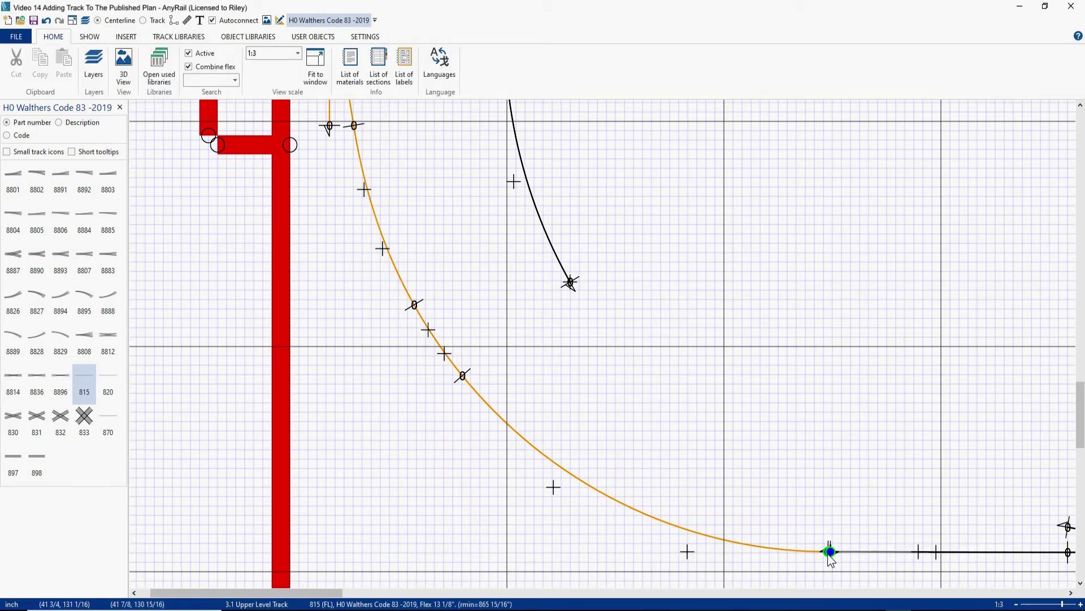
left_click_drag(828, 555, 827, 554)
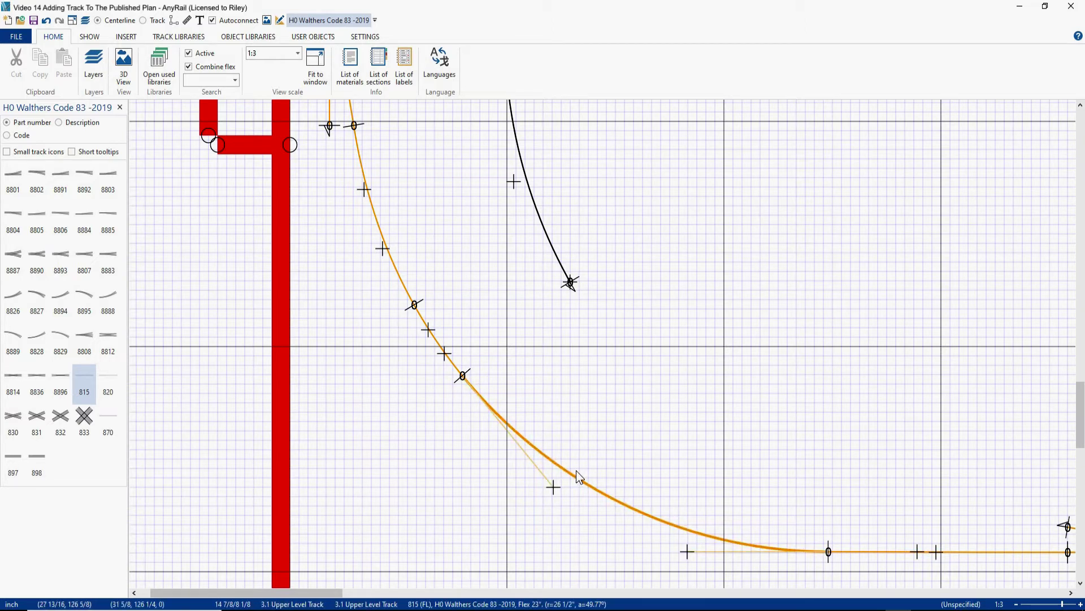
scroll(576, 471, "down", 1)
scroll(575, 470, "up", 1)
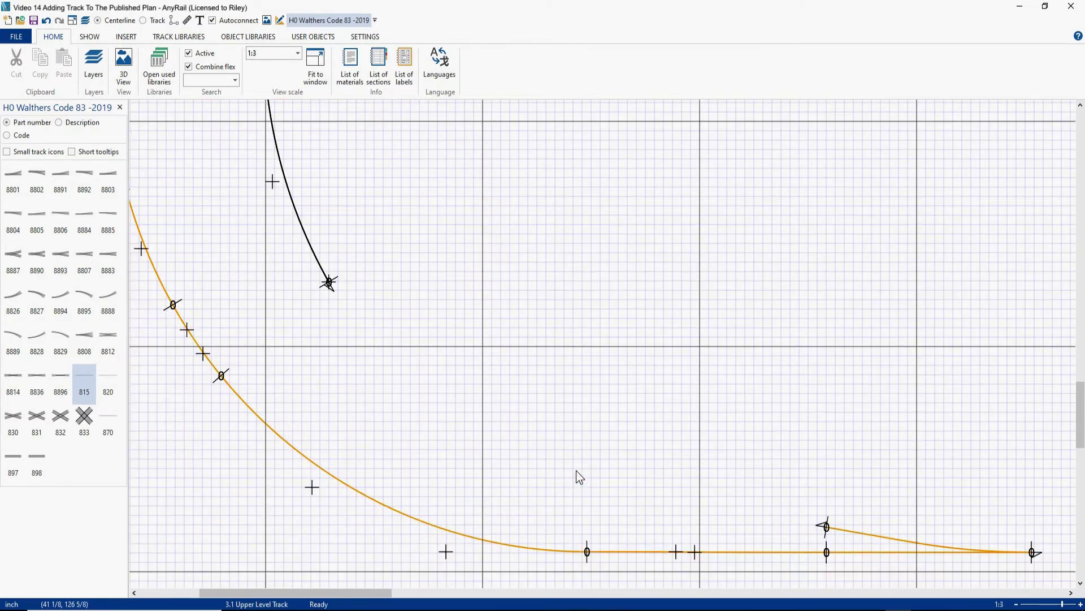
scroll(530, 454, "down", 2)
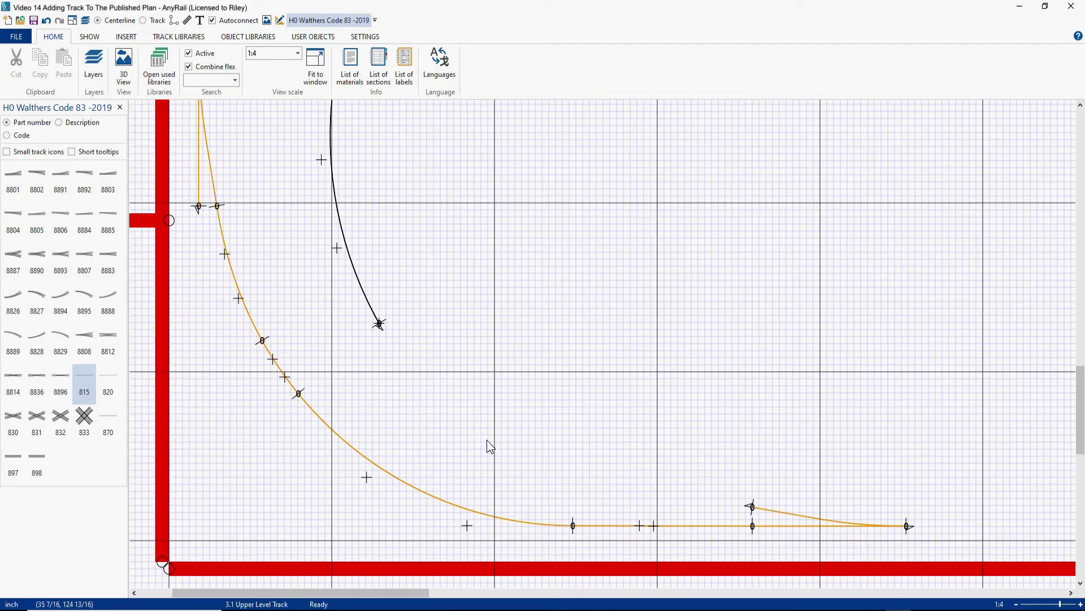
scroll(487, 444, "up", 1)
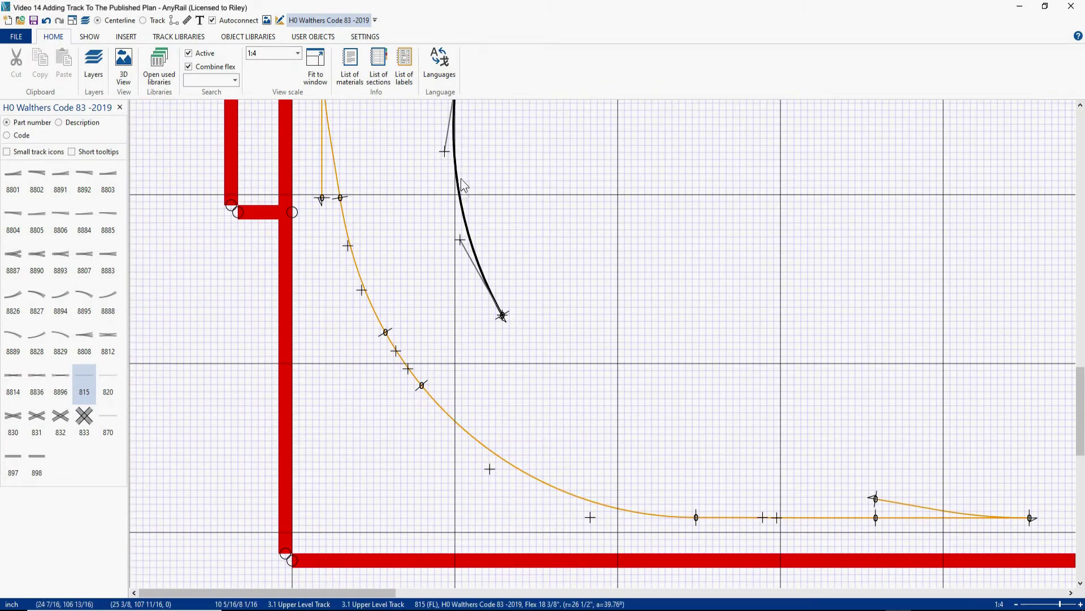
left_click_drag(460, 202, 730, 182)
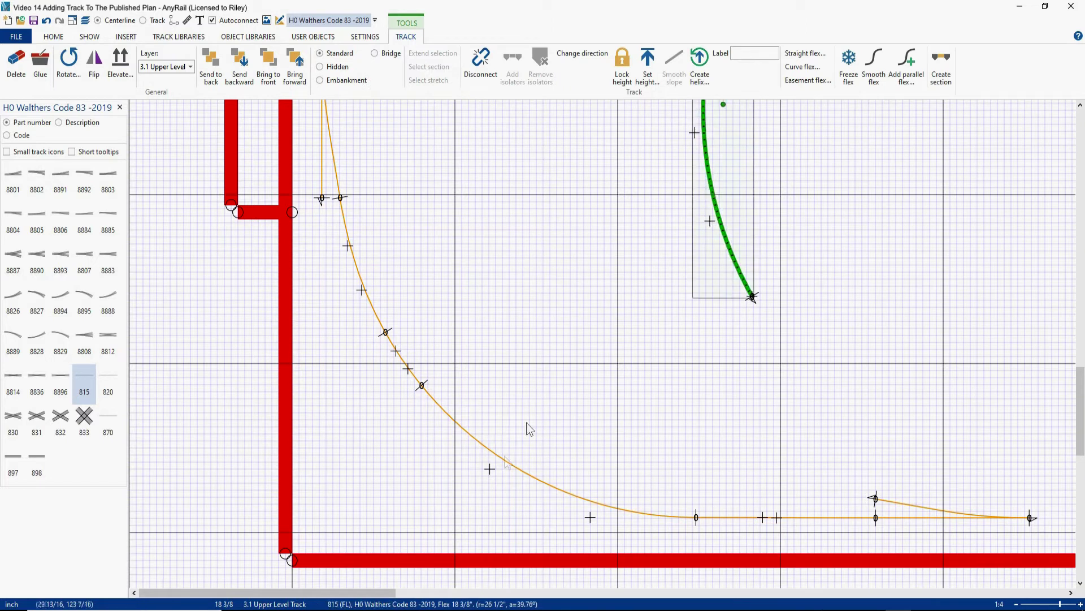
Add a parallel flex above the lower corner arc at a distance of 2 1/2 inches.
right_click(506, 464)
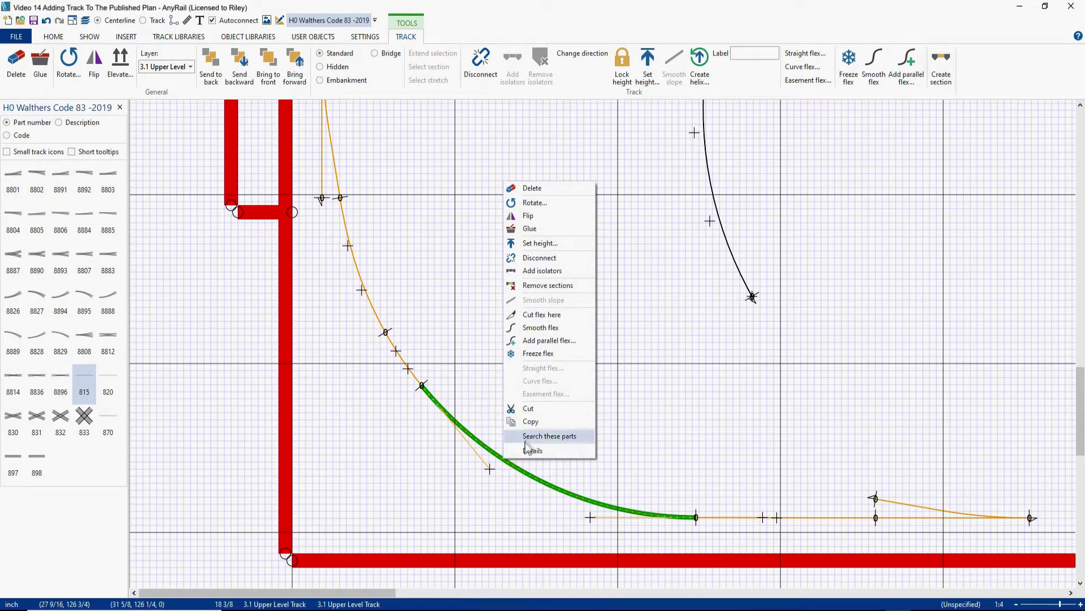
left_click(544, 340)
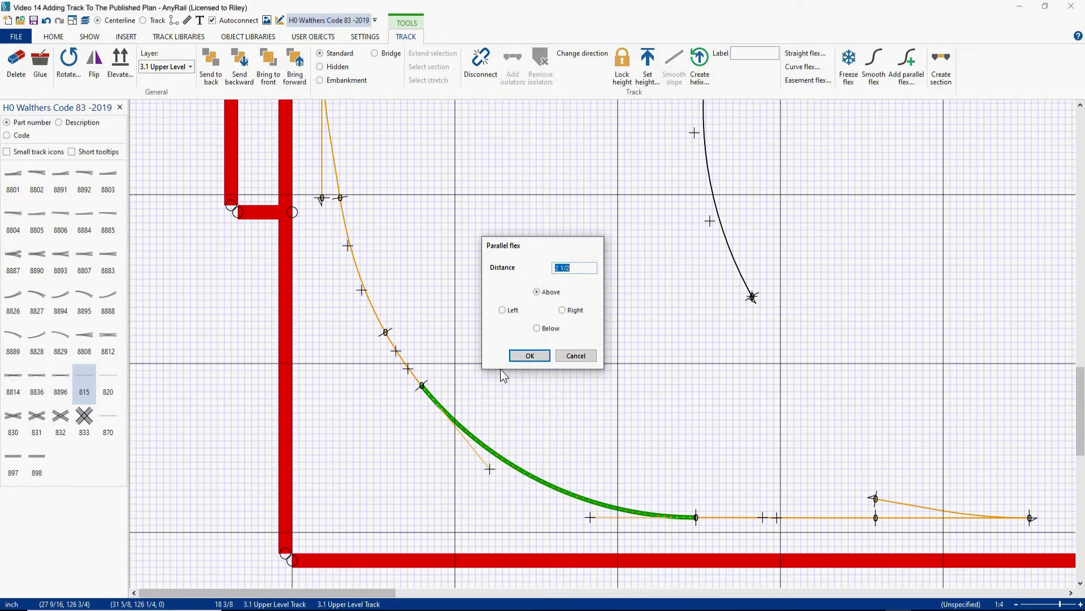
left_click(530, 355)
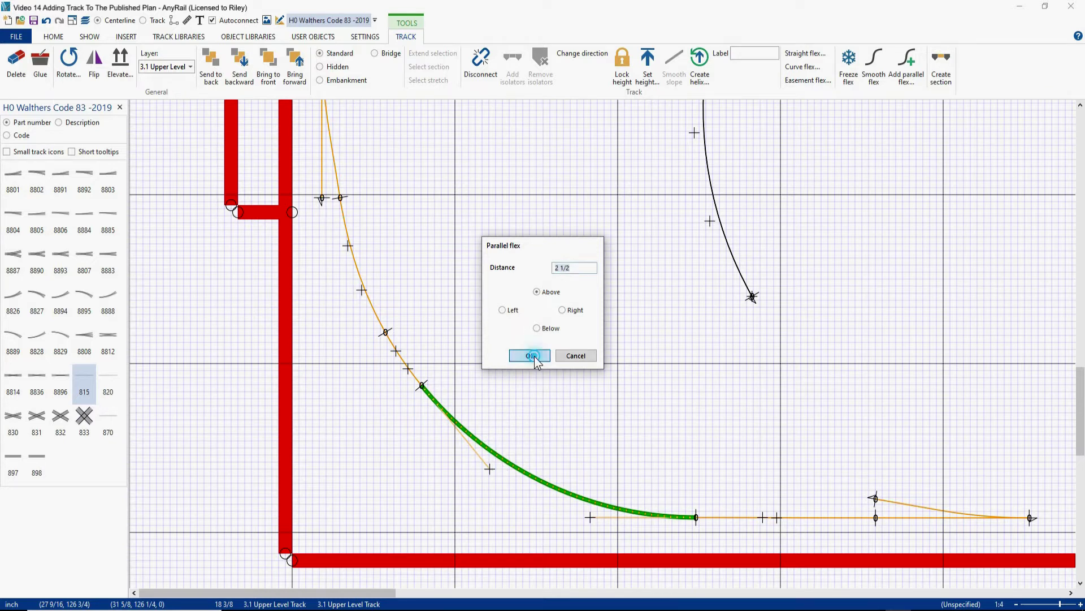
Join a pasted copy of the parallel arc end to end with the original's upper endpoint.
left_click(534, 440)
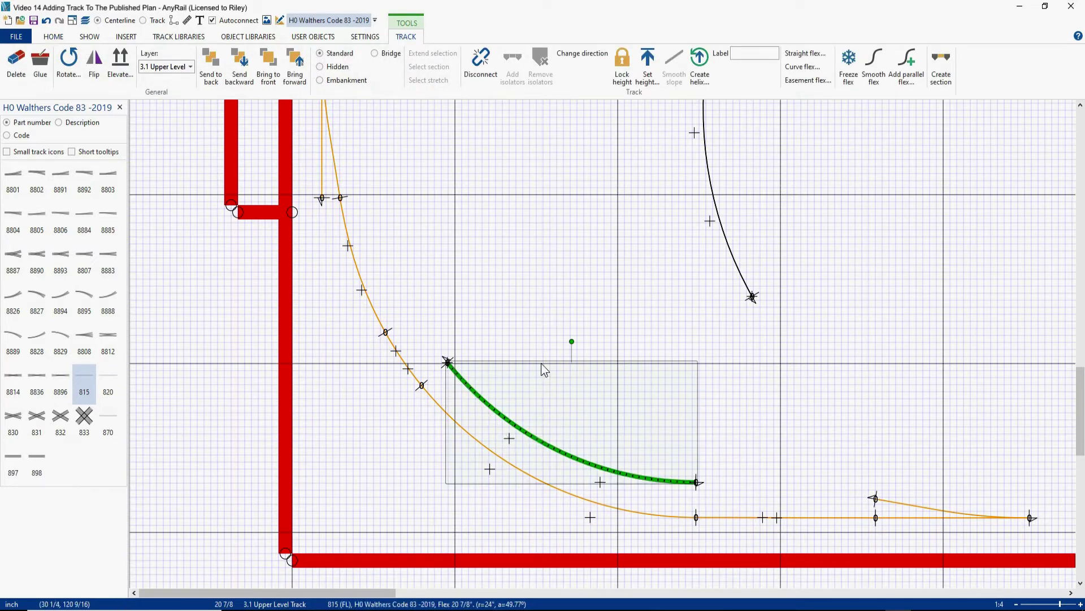
key("ctrl+v")
left_click_drag(550, 305, 310, 335)
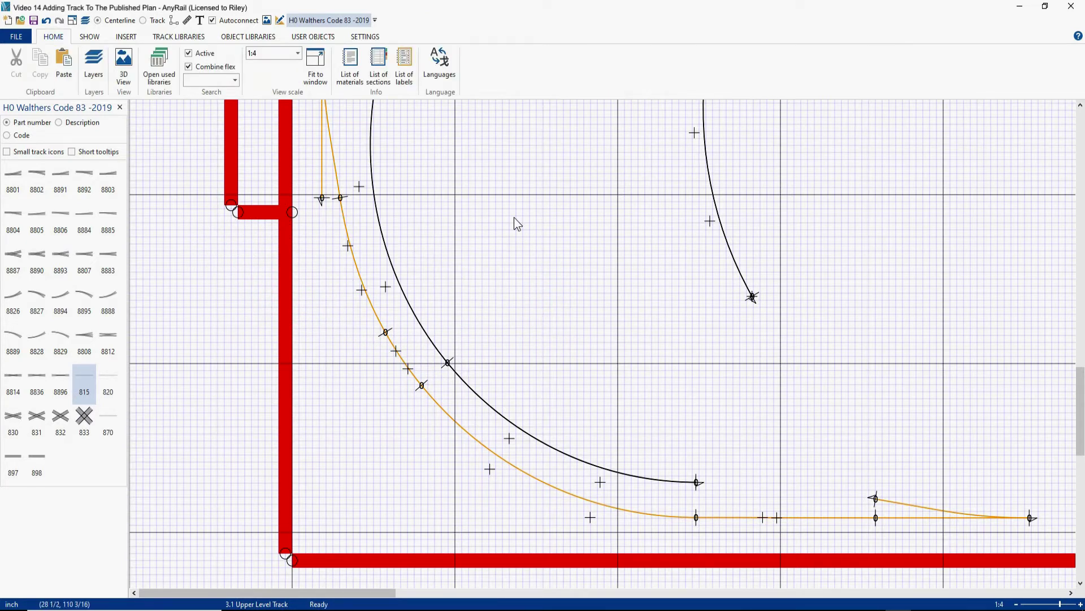
Insert an 815 flex track and move it into the open area above the leftover arc.
right_click_drag(489, 182, 530, 348)
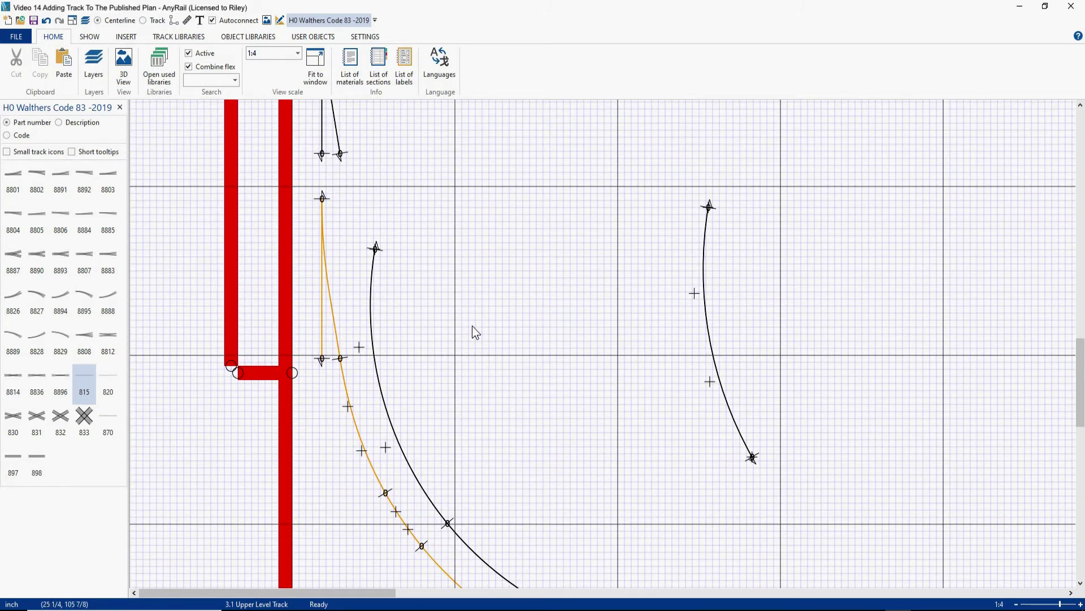
left_click(85, 380)
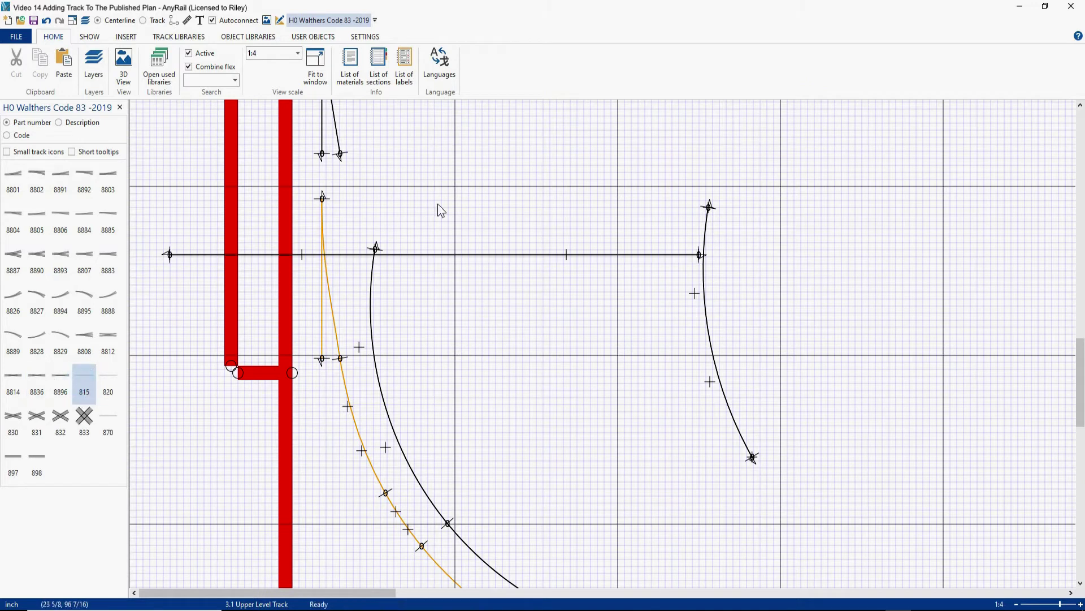
left_click_drag(429, 253, 707, 141)
Cut the new 815 flex near its middle and attach one piece to the diverging end of the upper wall turnout.
right_click(708, 141)
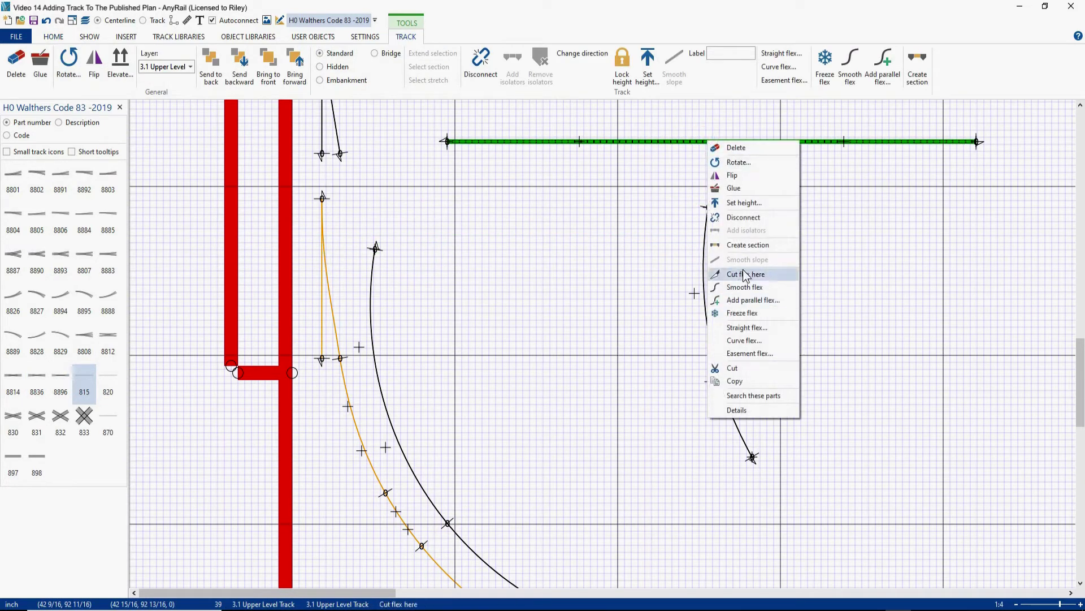
left_click(744, 274)
left_click(705, 139)
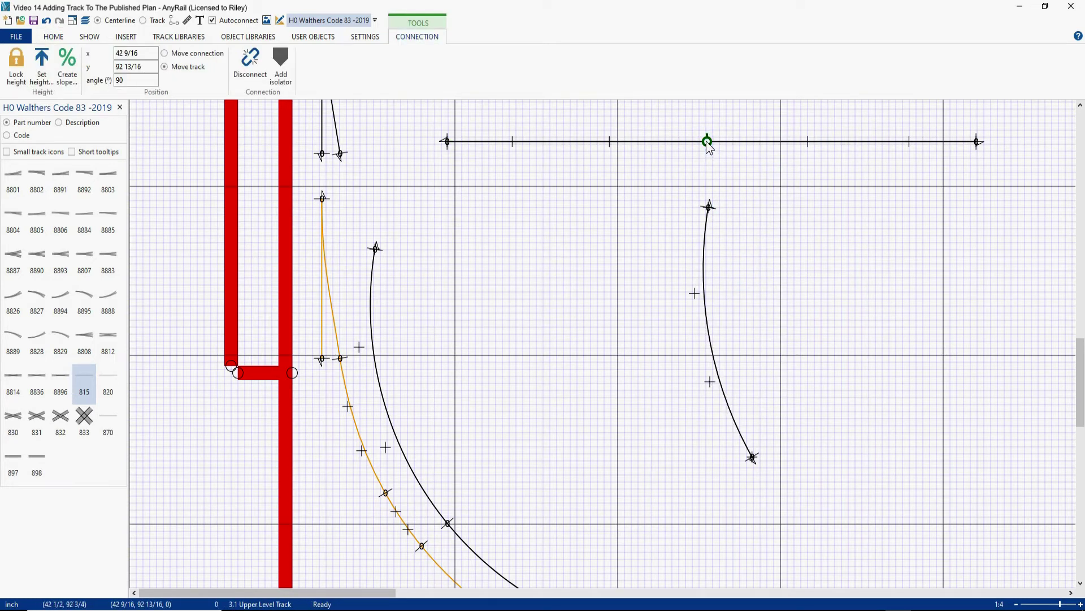
left_click_drag(657, 140, 552, 154)
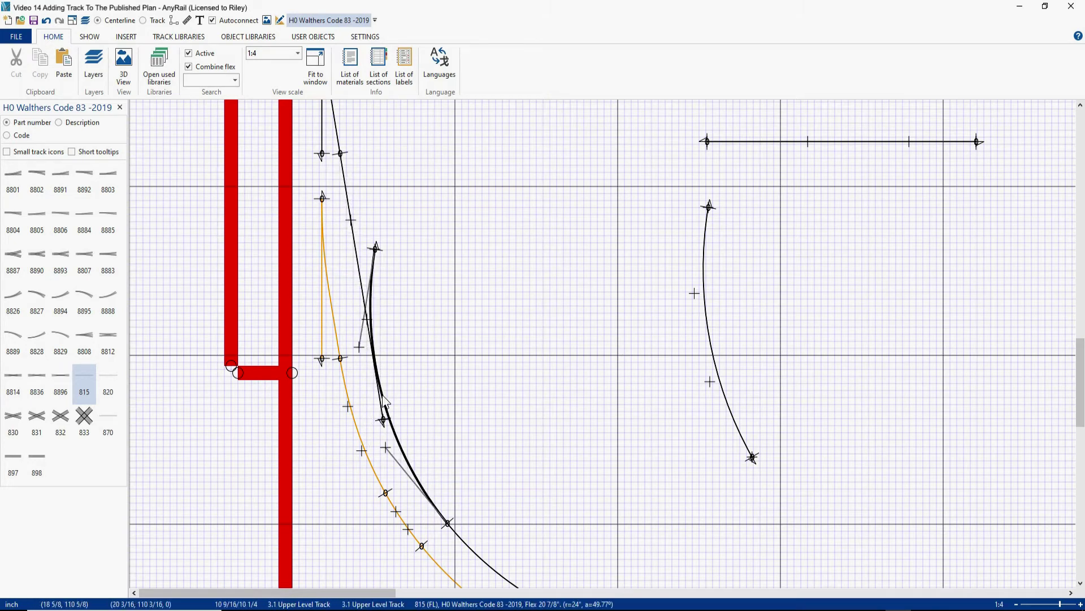
Cut the upper parallel arc just below the end of the turnout's flex and move the cut-off upper piece into the open area.
left_click_drag(377, 383, 396, 436)
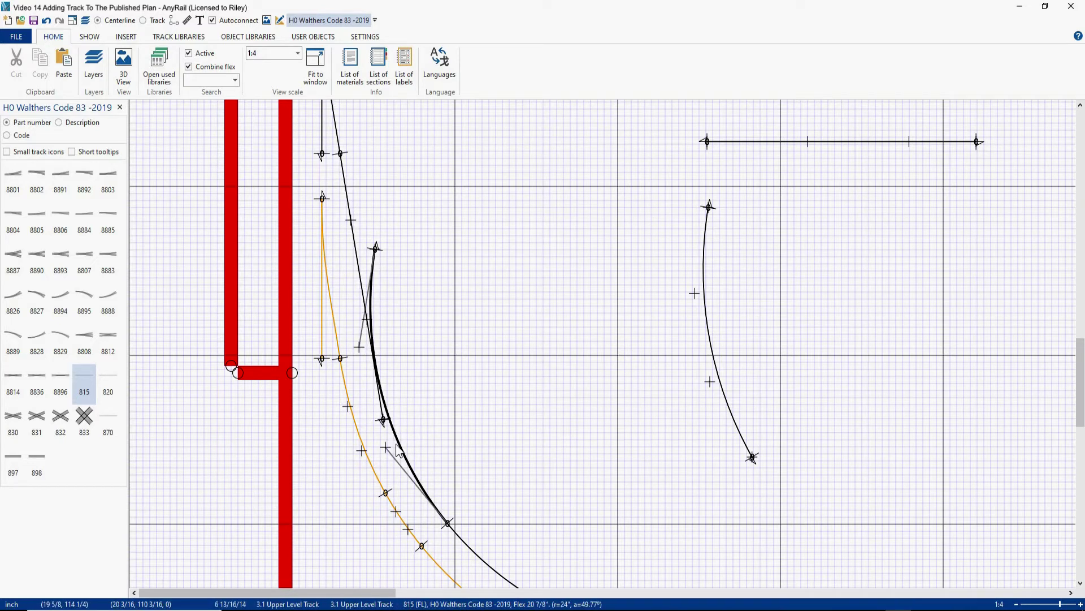
left_click(396, 435)
right_click(396, 436)
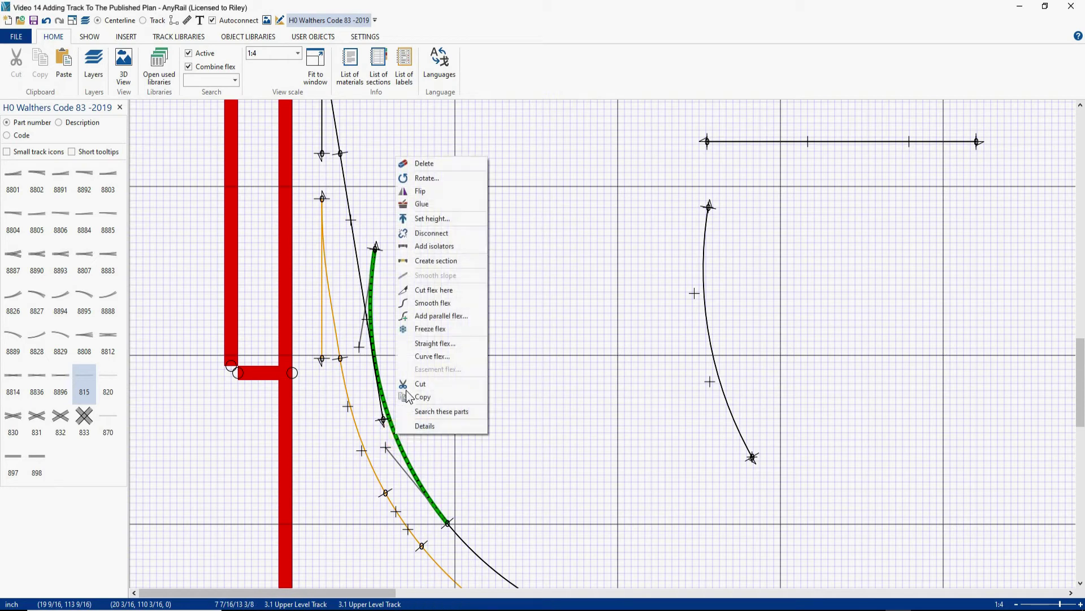
left_click(423, 286)
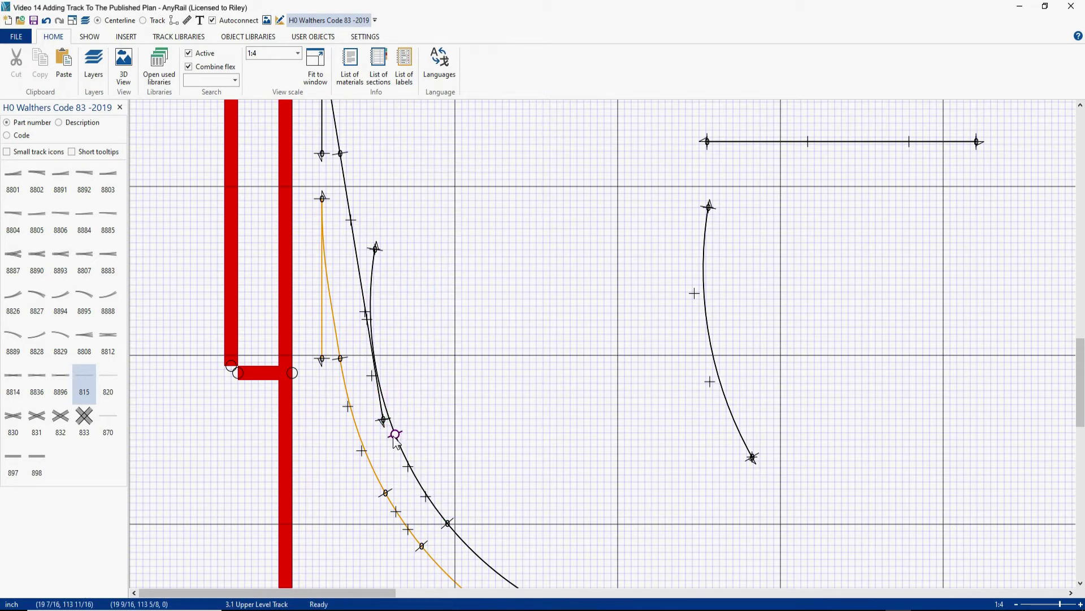
left_click(396, 434)
key("Delete")
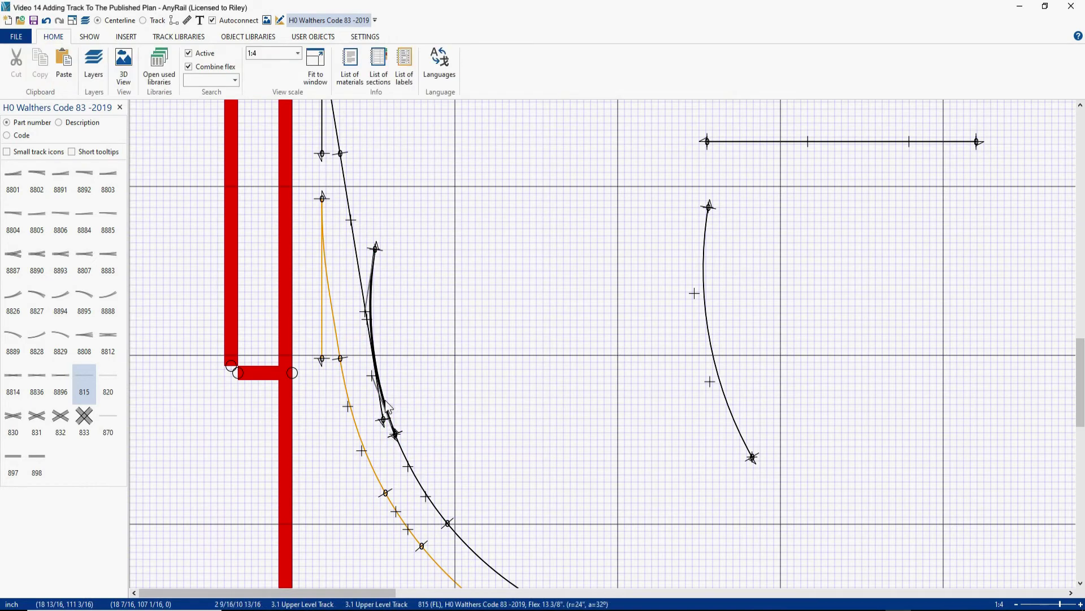
left_click_drag(371, 270, 459, 253)
Join the upper wall turnout's flex to the cut end of the parallel arc and smooth the joined flex.
left_click(381, 418)
left_click_drag(396, 433, 365, 317)
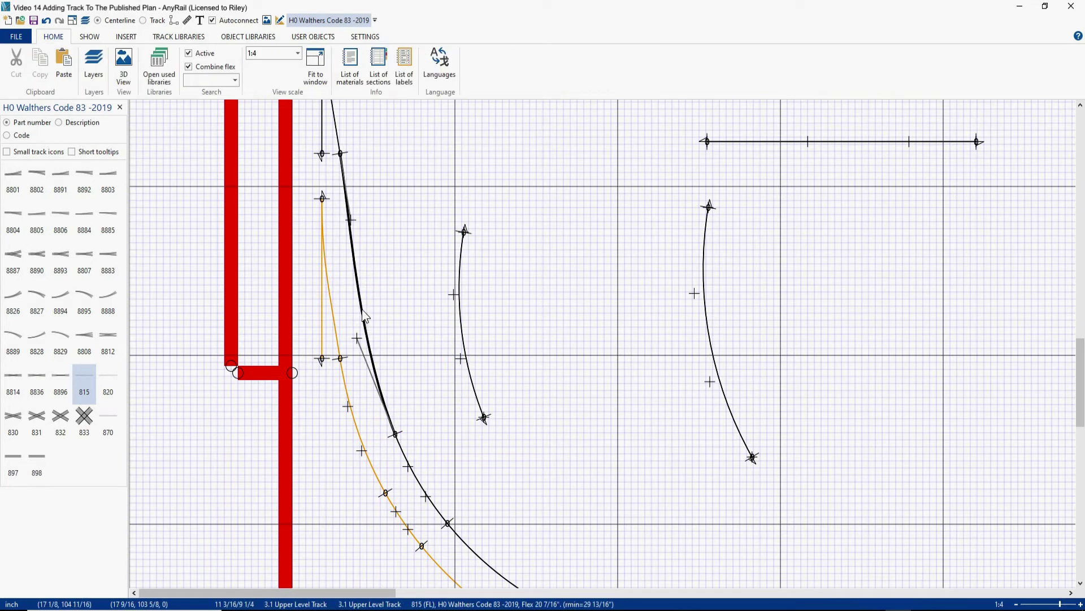
left_click(363, 312)
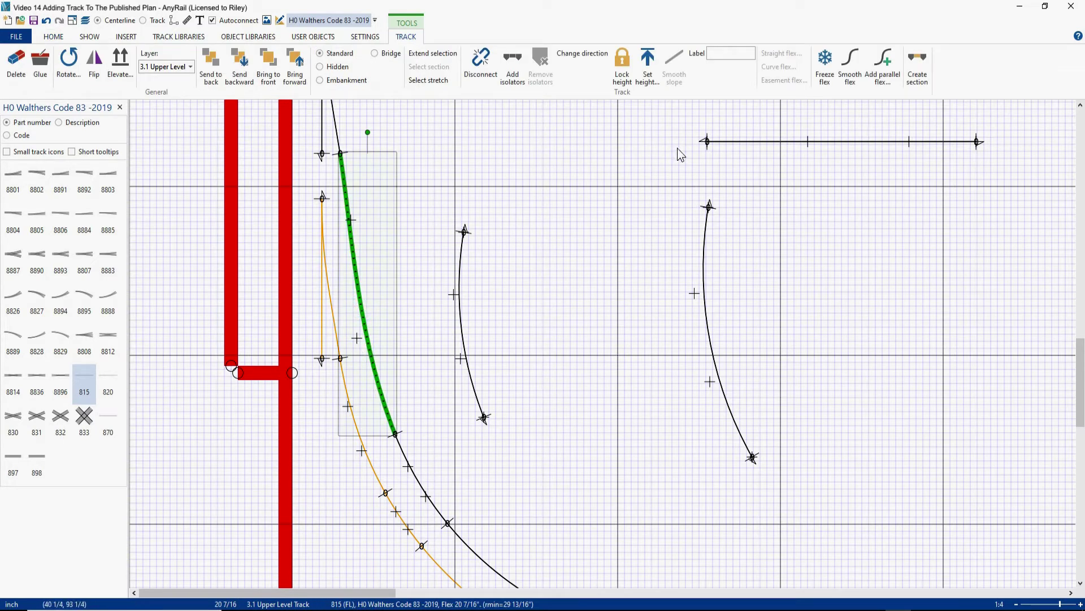
left_click(850, 59)
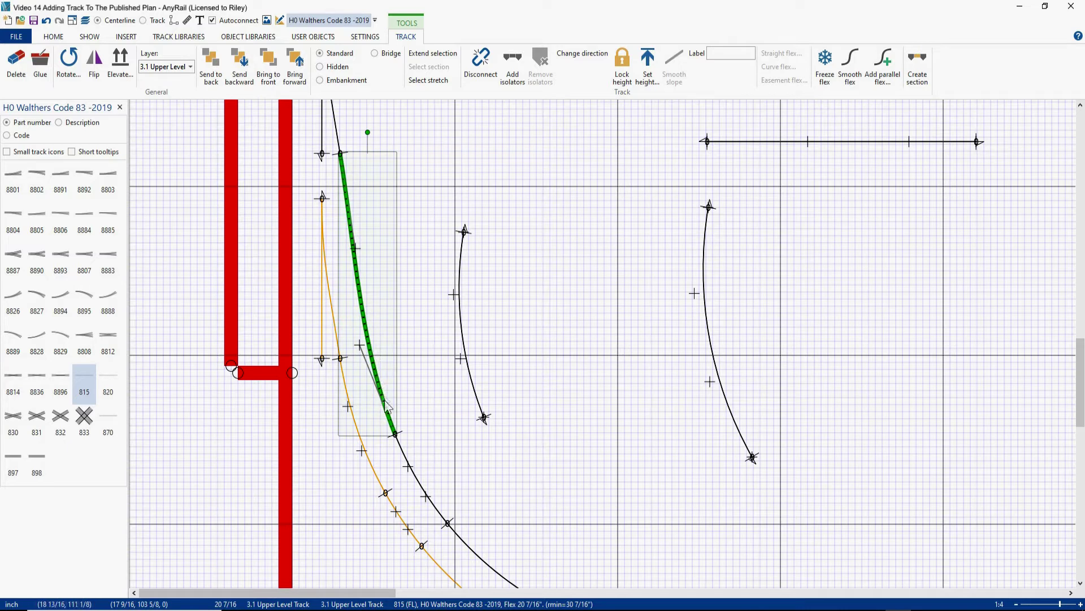
Cut a piece about 6 1/8 inches long off the lower end of the leftover 26 1/2 inch radius arc and move it clear.
right_click_drag(517, 496, 405, 278)
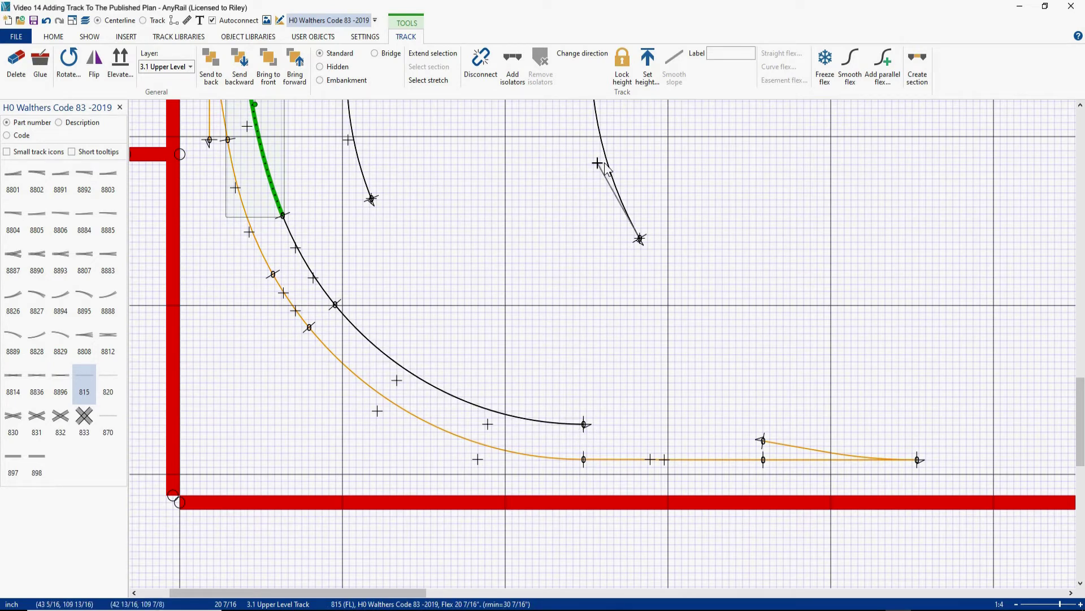
left_click_drag(607, 161, 625, 206)
right_click(628, 210)
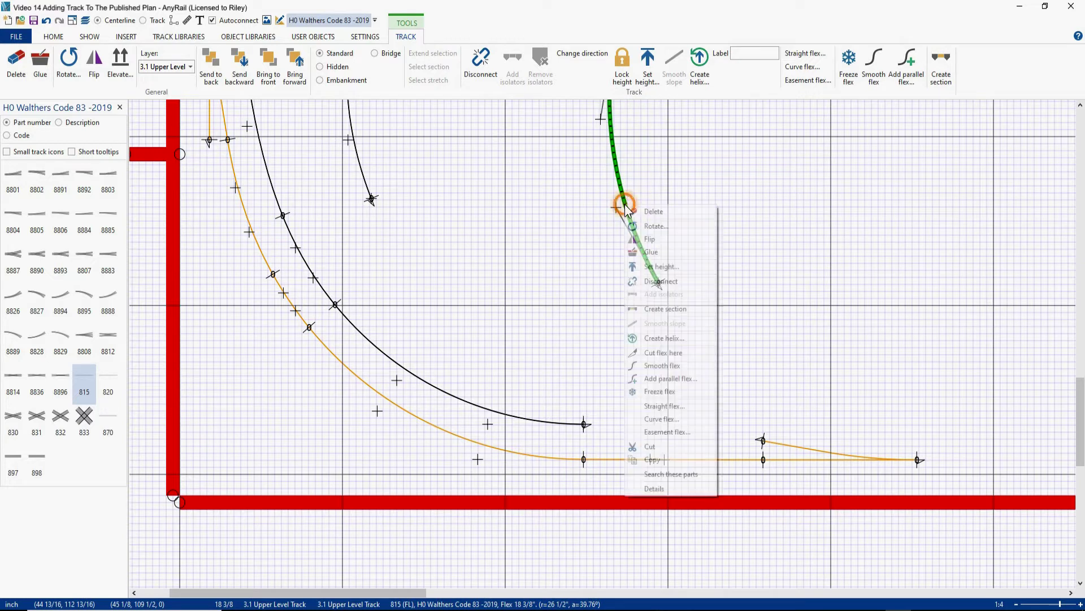
left_click(654, 353)
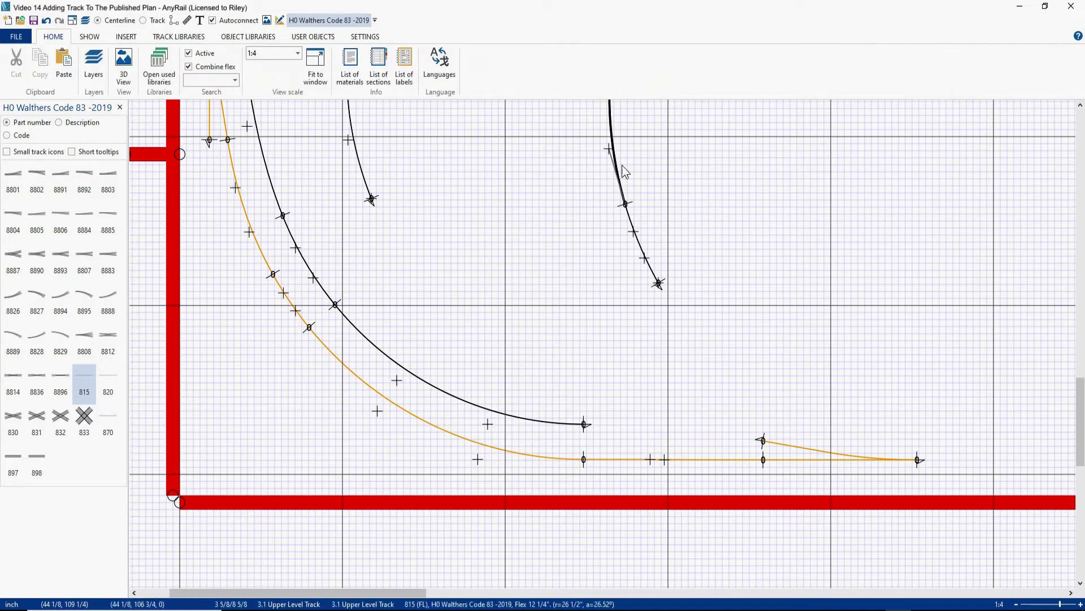
left_click(625, 206)
left_click(634, 231)
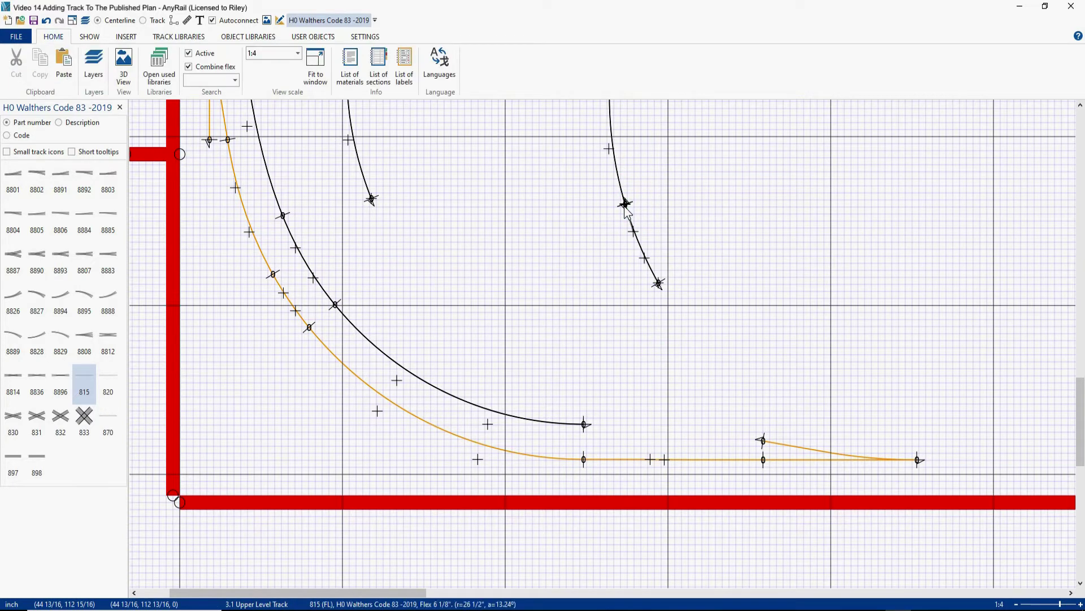
left_click_drag(637, 242, 629, 305)
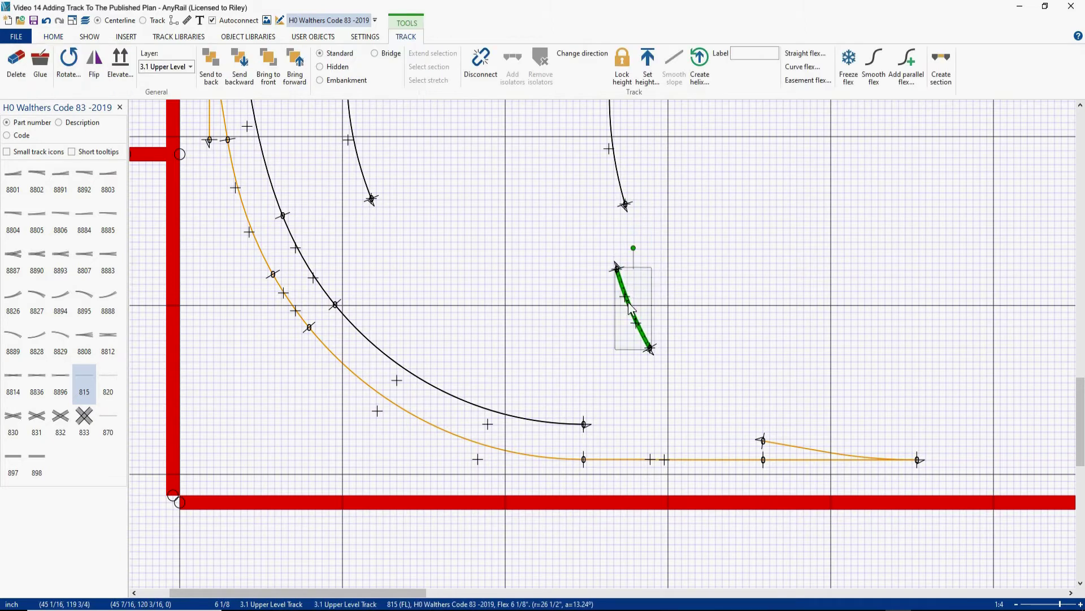
Convert the short cut-off arc piece to straight flex with a length of 6 1/8 inches.
right_click(628, 305)
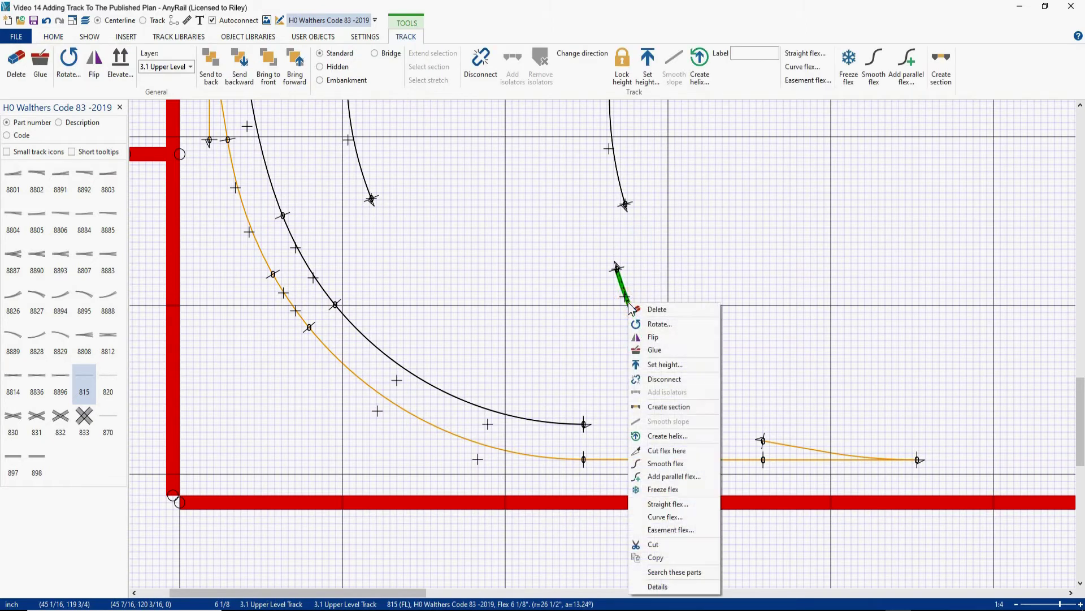
left_click(673, 505)
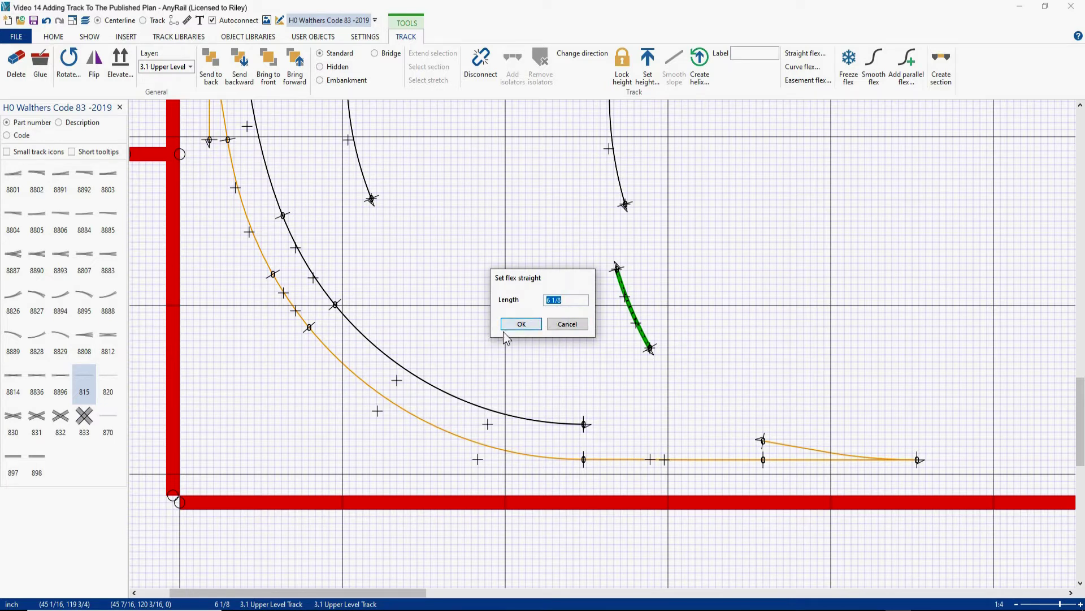
left_click(521, 324)
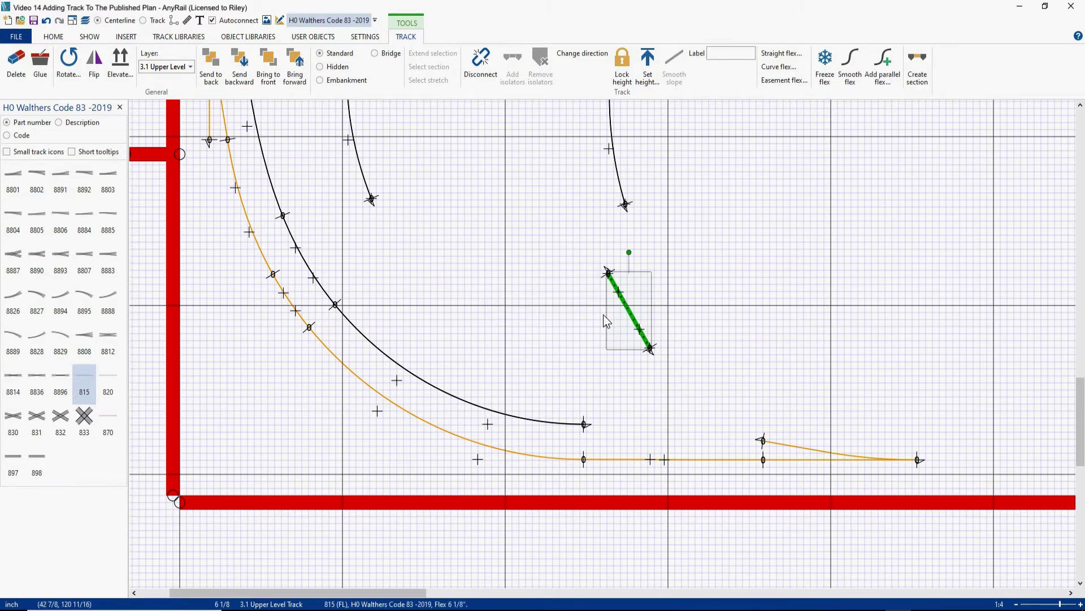
Attach the straight piece to the lower free end of the parallel corner curve and stretch it to about 14 3/16 inches.
left_click_drag(625, 312, 562, 385)
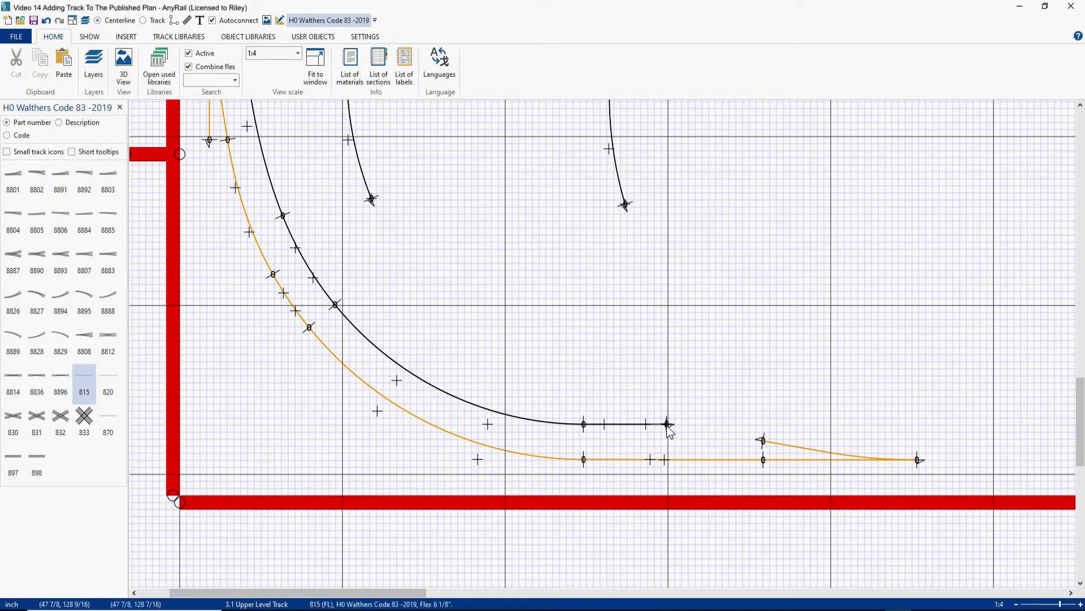
left_click_drag(668, 424, 776, 424)
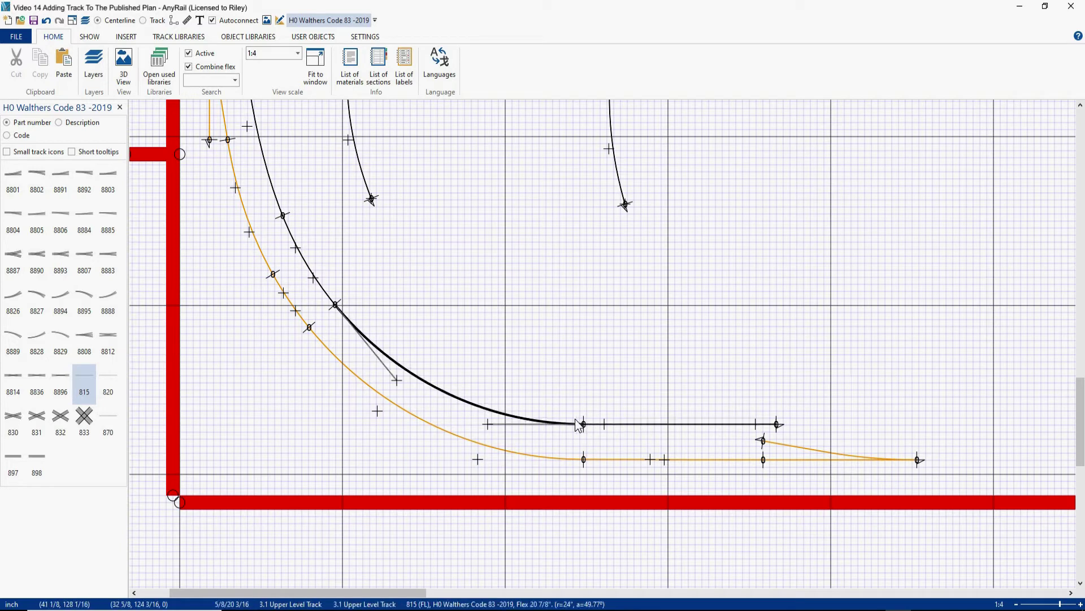
Try cutting the straight flex about 5 1/4 inches from the curve and joining its smoothed outer piece to the lower turnout's diverging end.
right_click(655, 424)
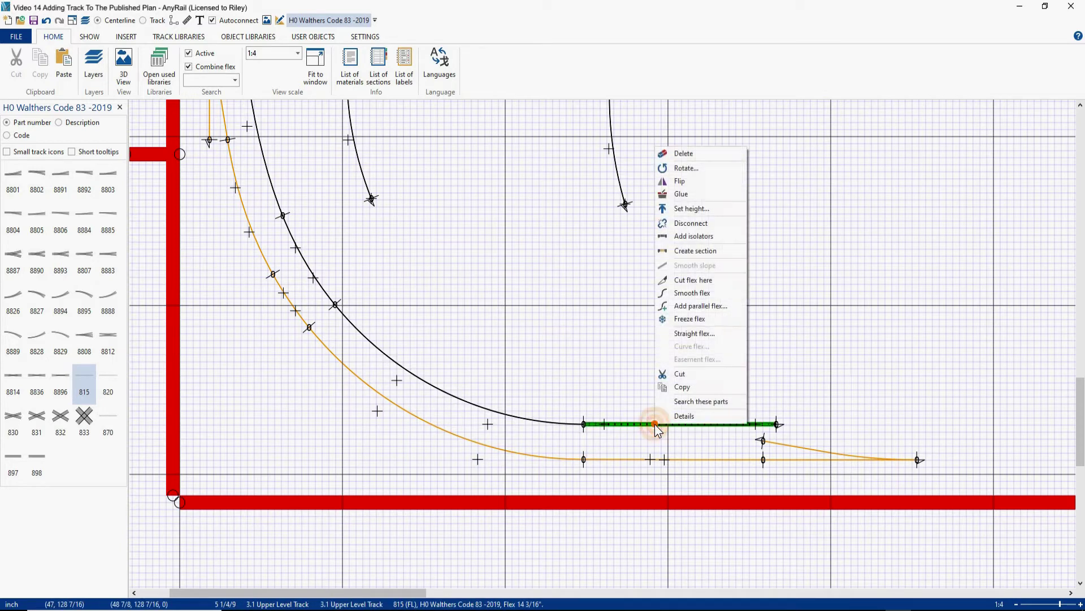
left_click(690, 280)
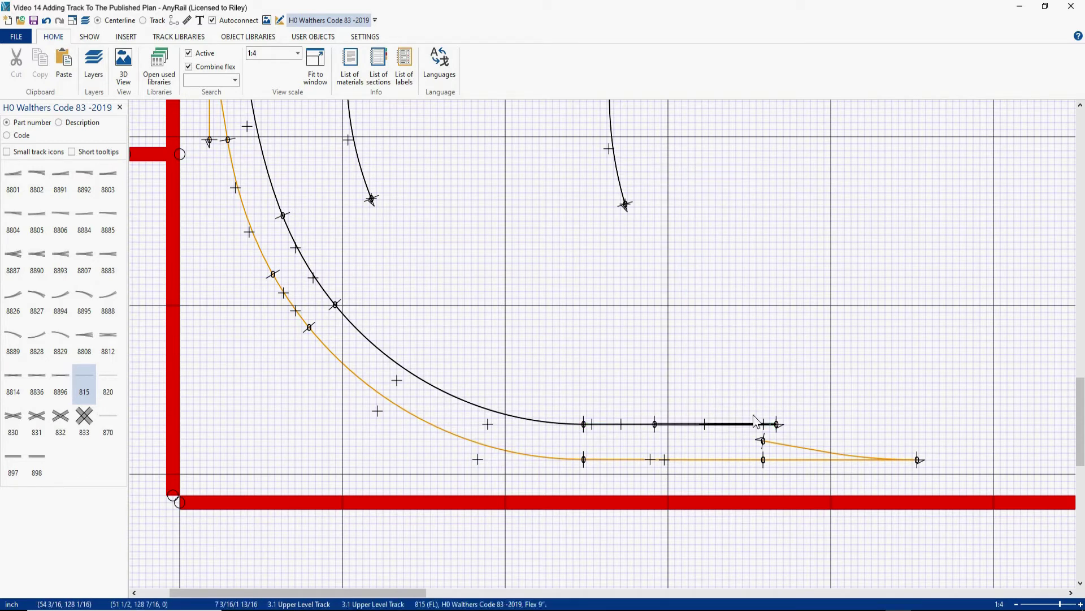
left_click_drag(779, 427, 763, 441)
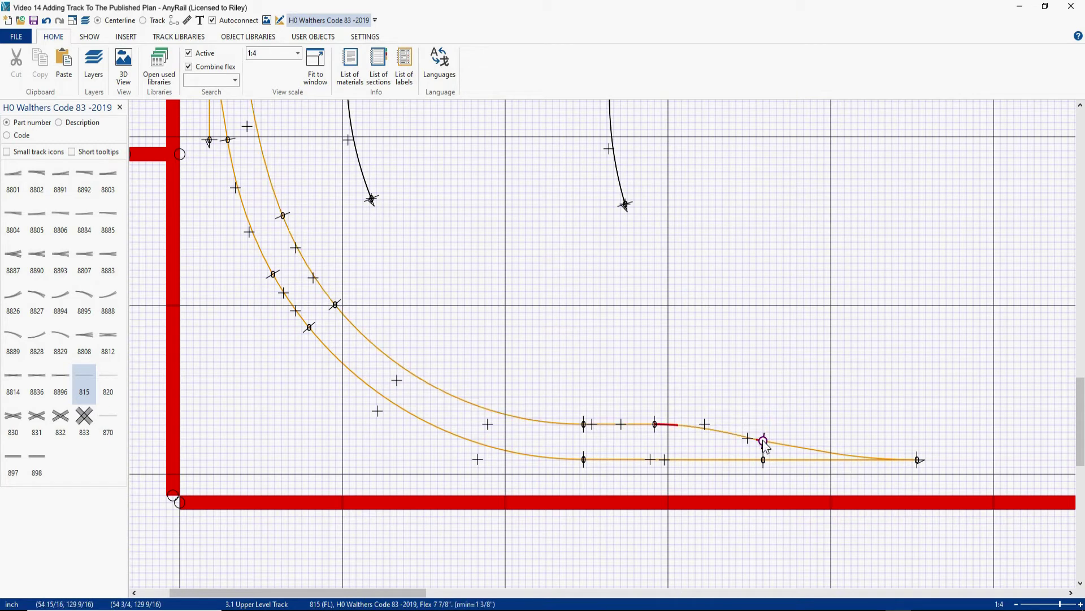
left_click(709, 427)
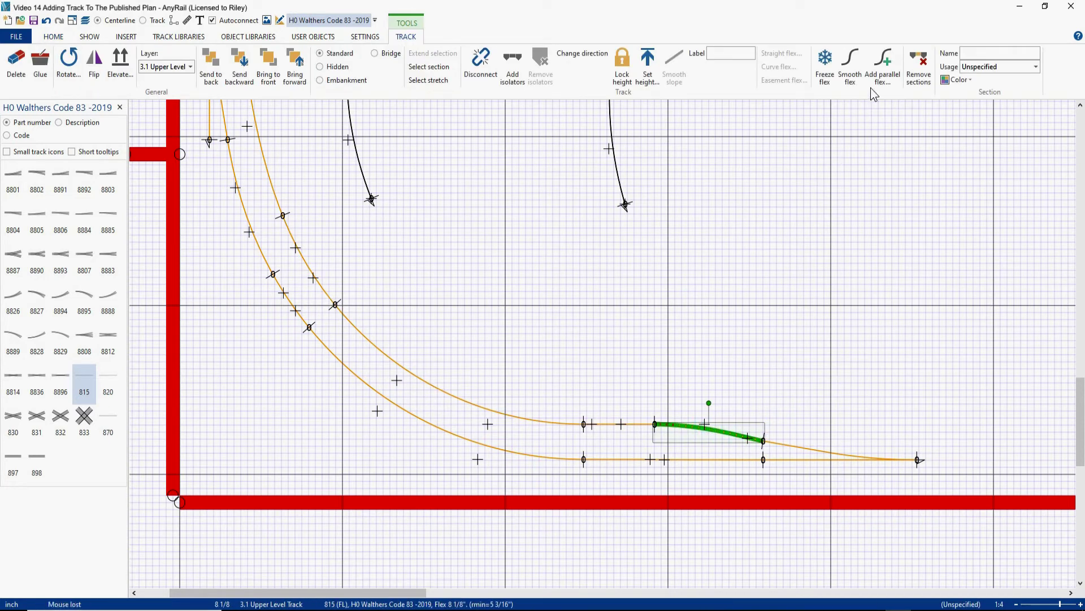
left_click(852, 63)
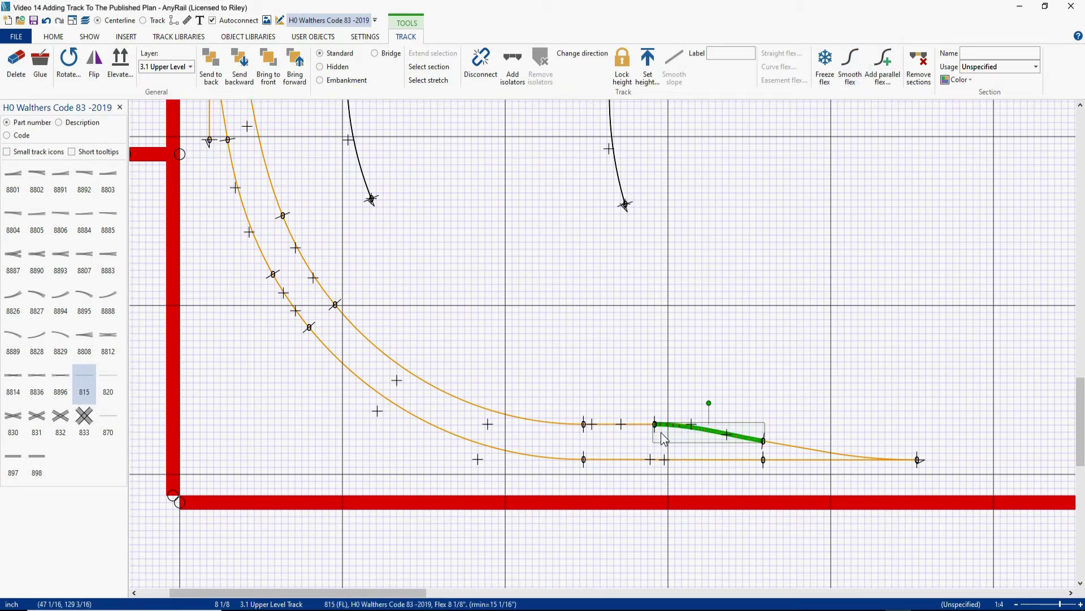
left_click(680, 433)
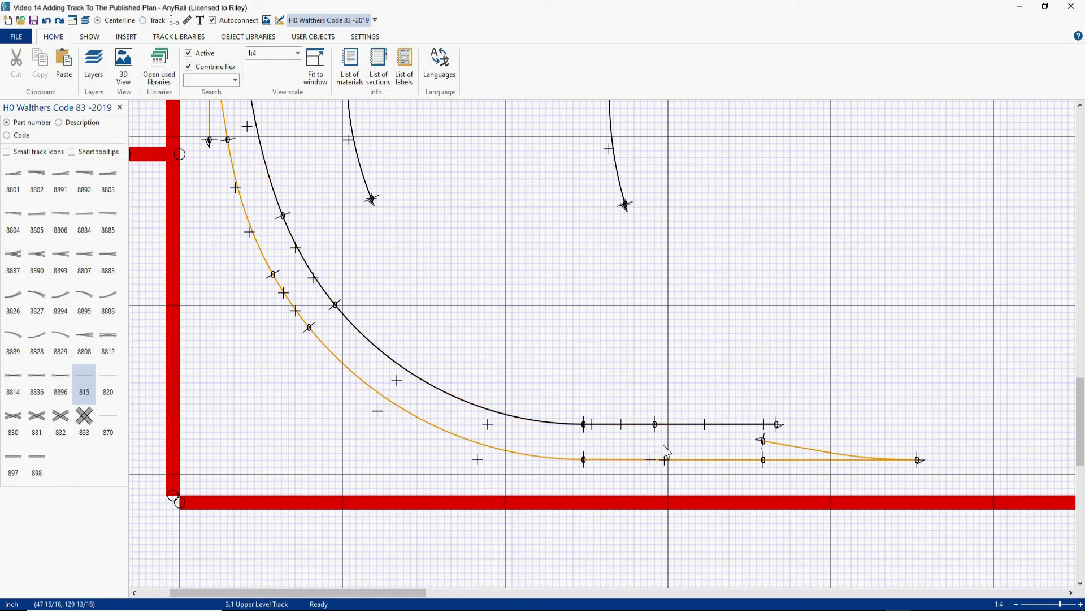
double_click(650, 433)
Cut the straight flex about 2 1/8 inches from the curve, then join the outer piece to the lower turnout's diverging end and smooth it.
right_click(612, 423)
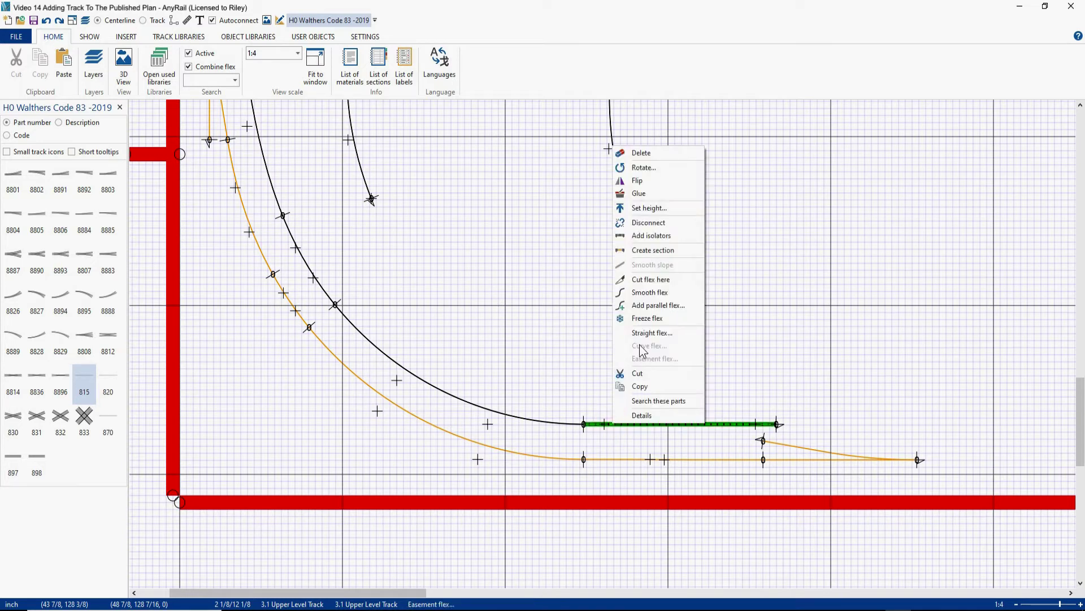
left_click(649, 281)
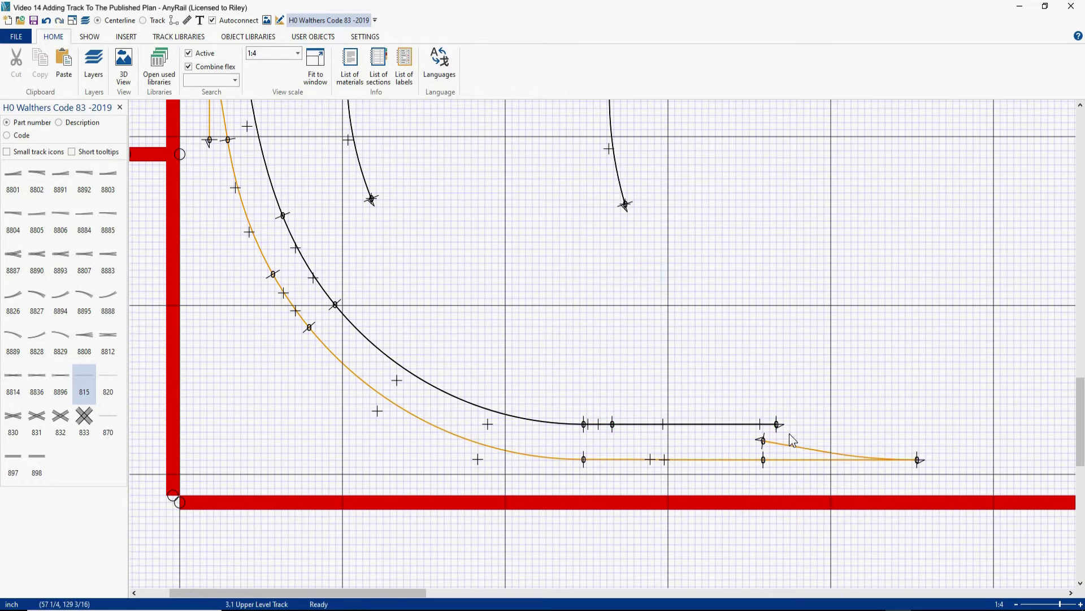
left_click_drag(778, 425, 763, 441)
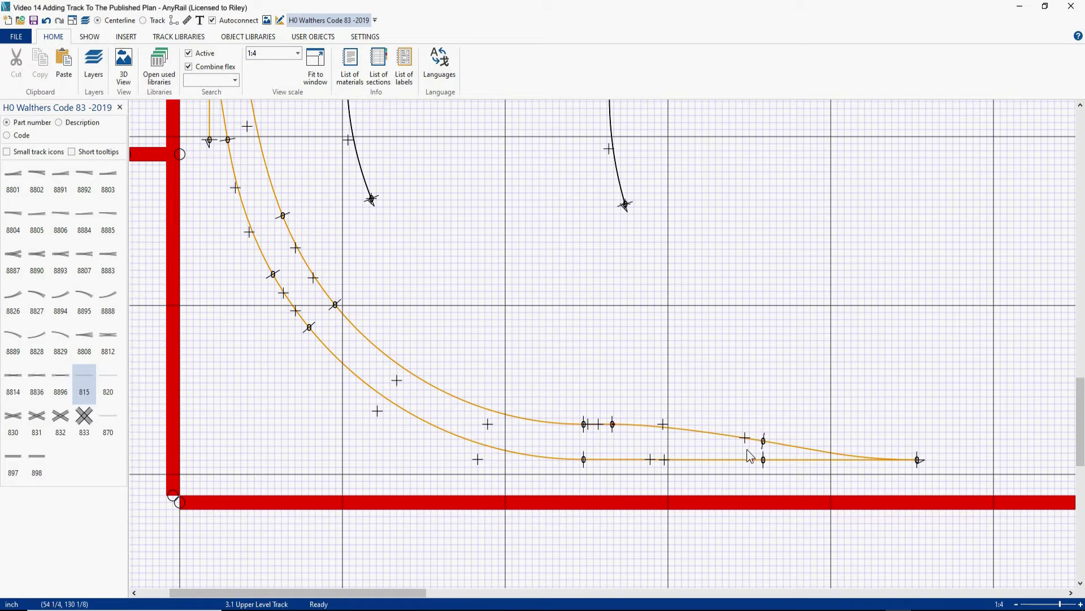
left_click(689, 431)
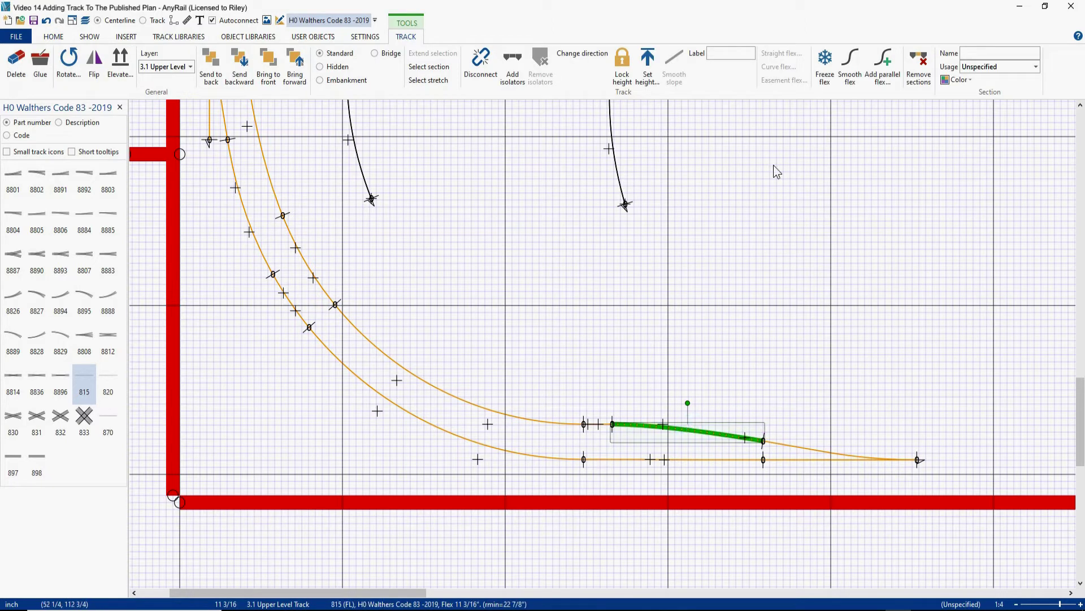
left_click(850, 65)
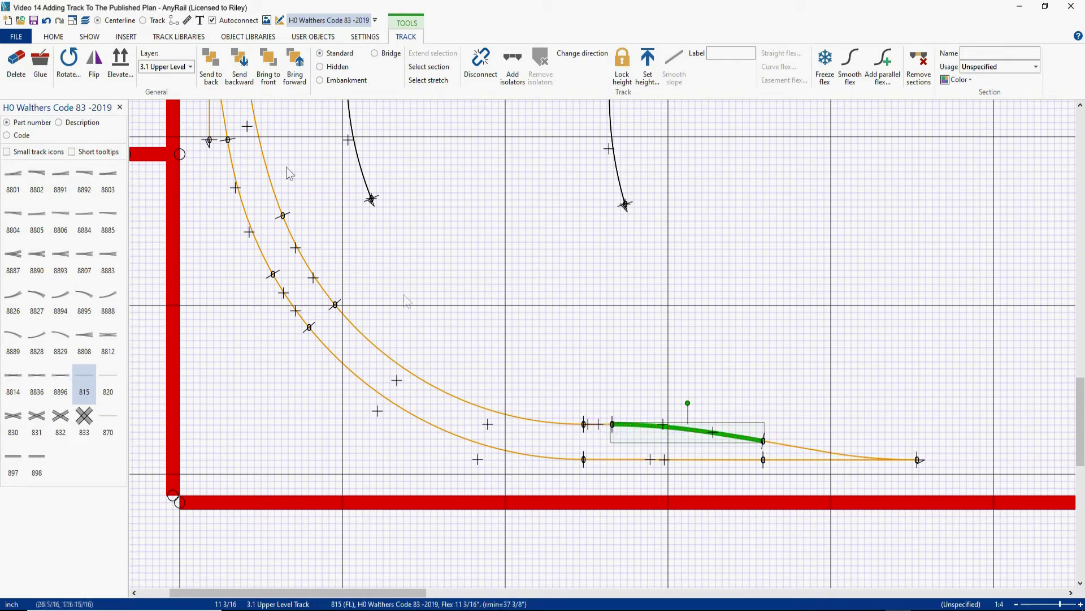
Switch the drawing from centerline to full track display and examine the completed double corner curve.
left_click(72, 20)
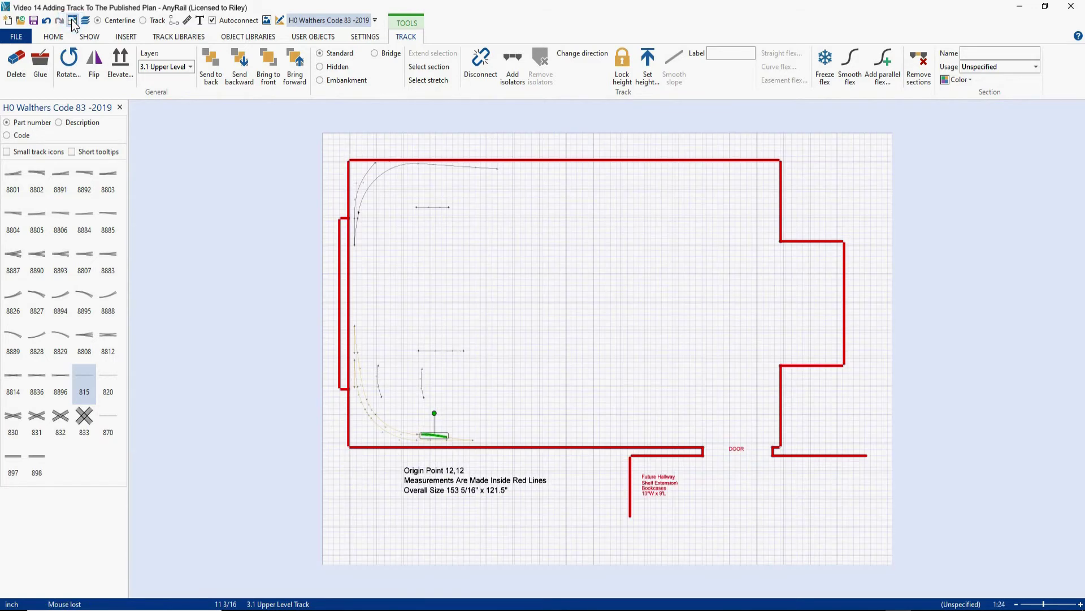
left_click(152, 21)
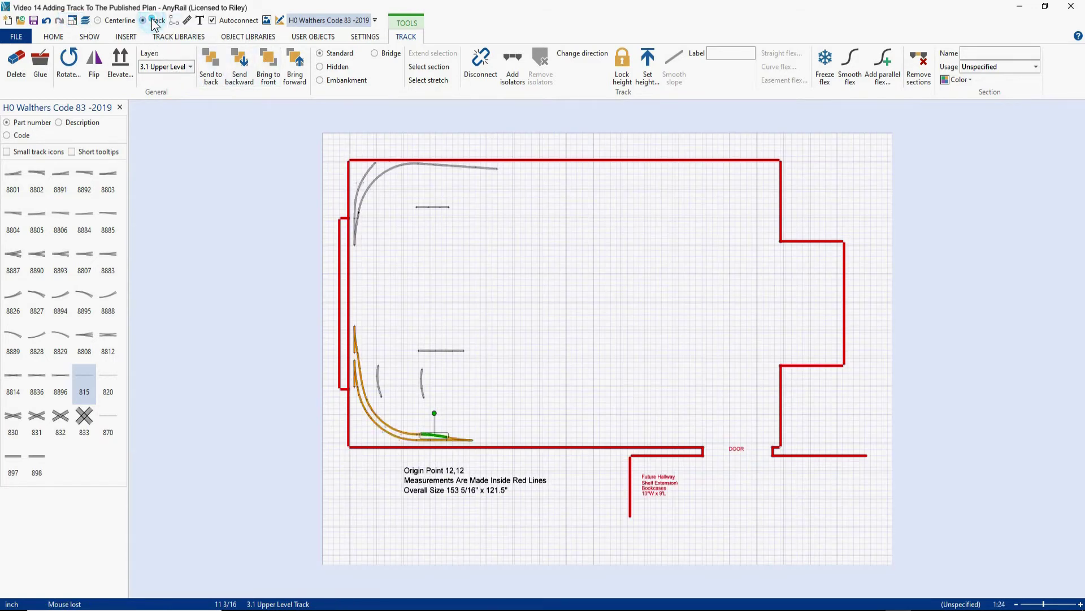
scroll(340, 398, "up", 3)
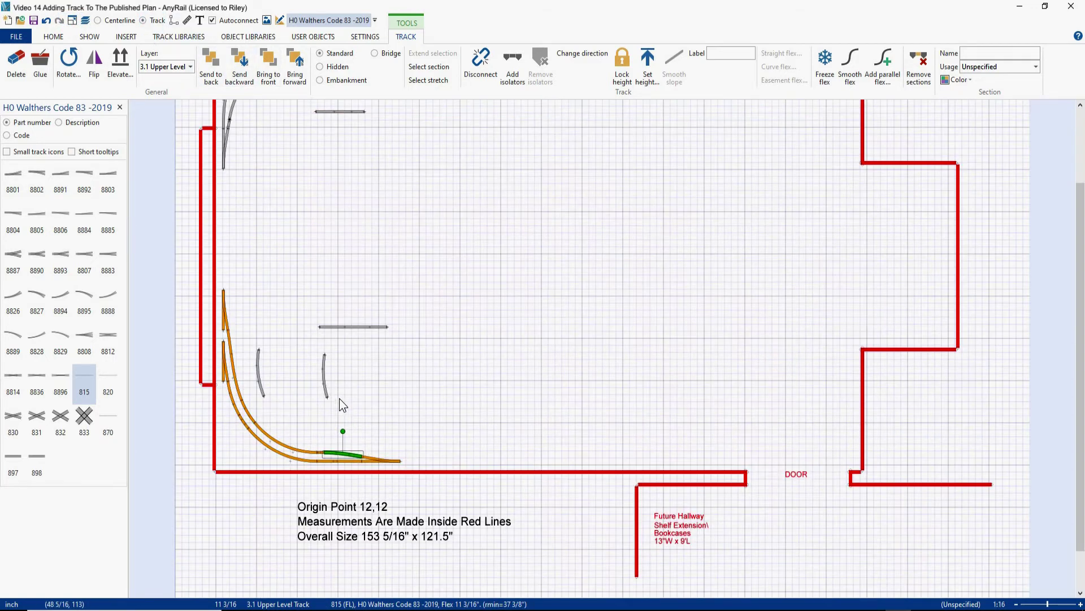
scroll(224, 385, "up", 5)
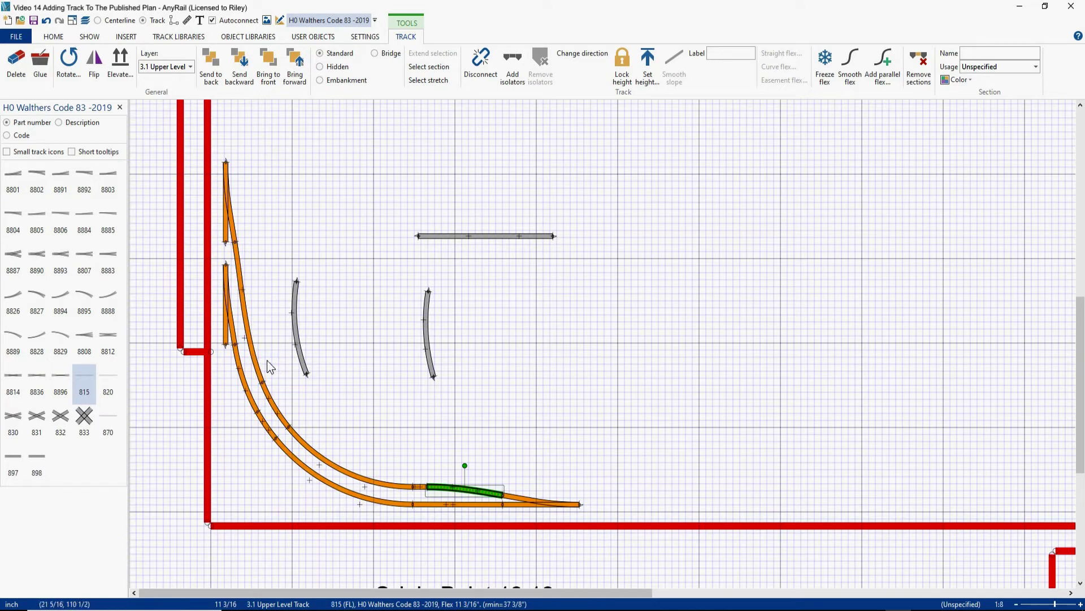
Cut a short piece of about 1 9/16 inches off the left end of the loose straight flex track.
left_click(429, 237)
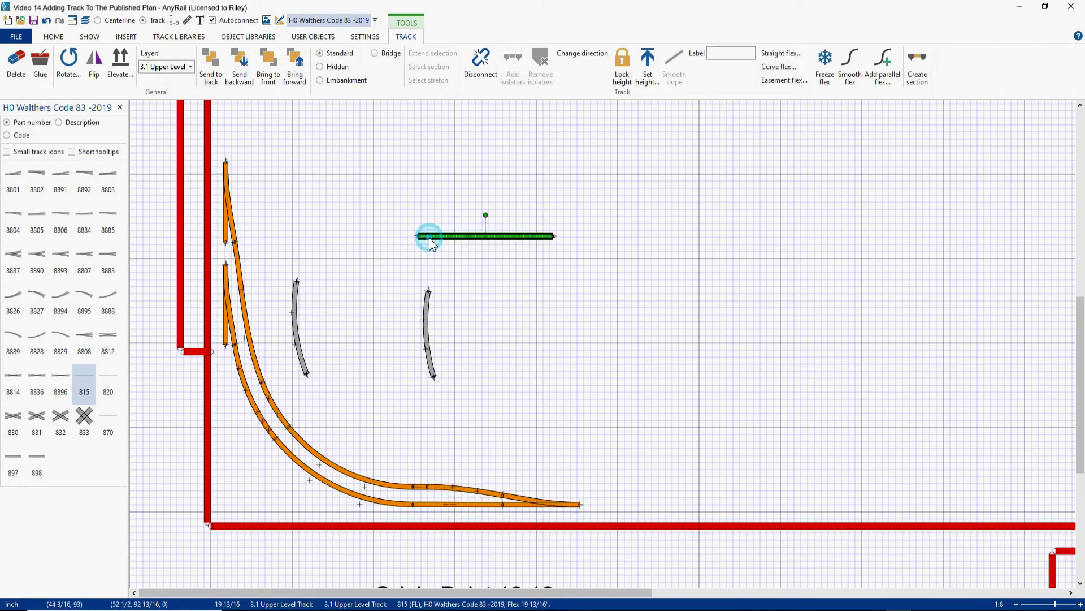
right_click(429, 237)
left_click(460, 371)
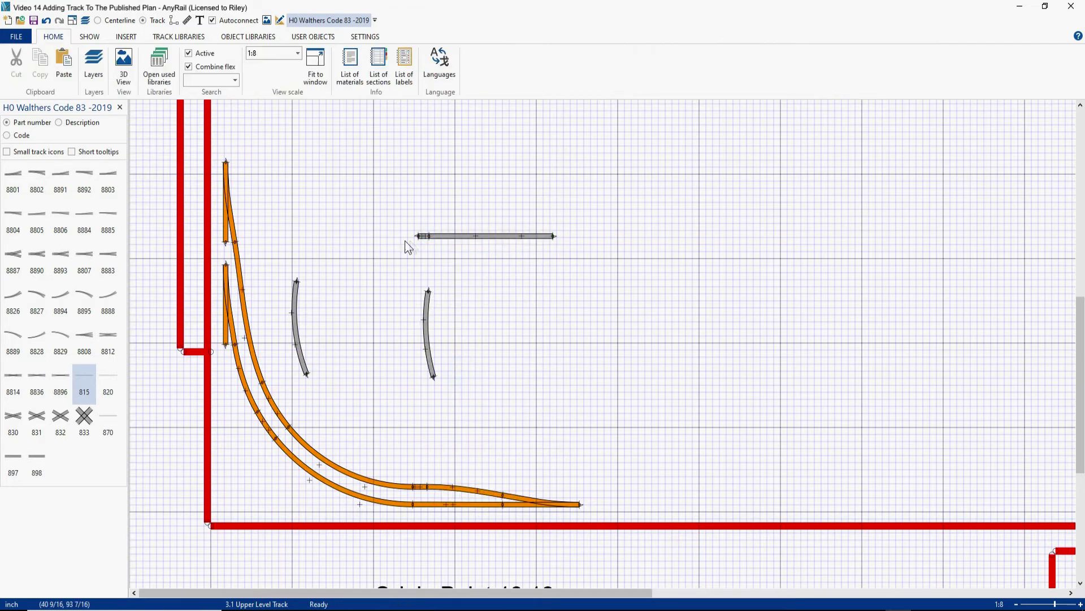
left_click(430, 236)
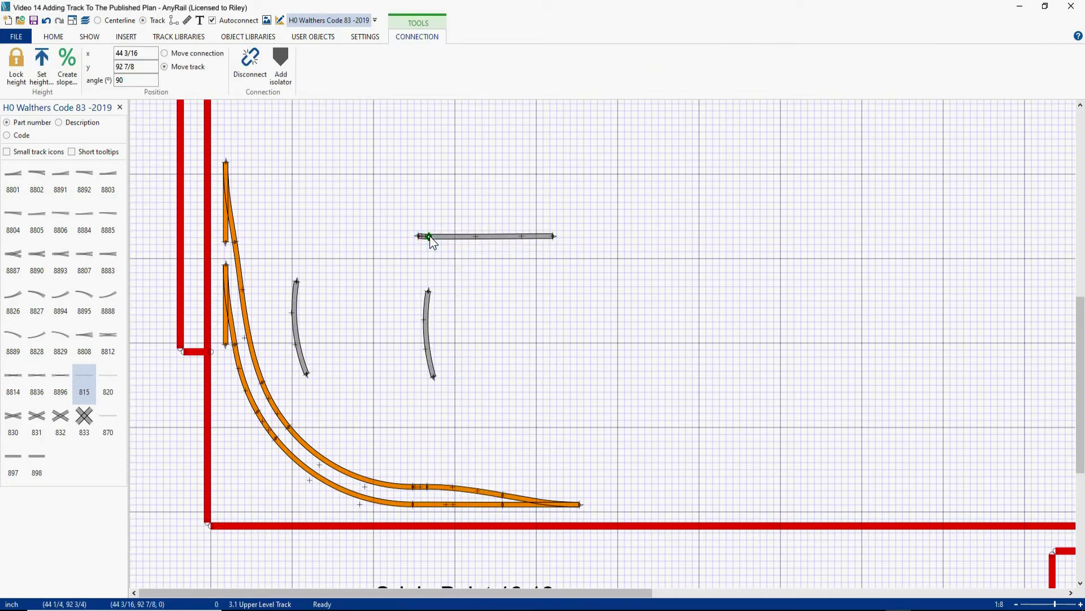
key("Escape")
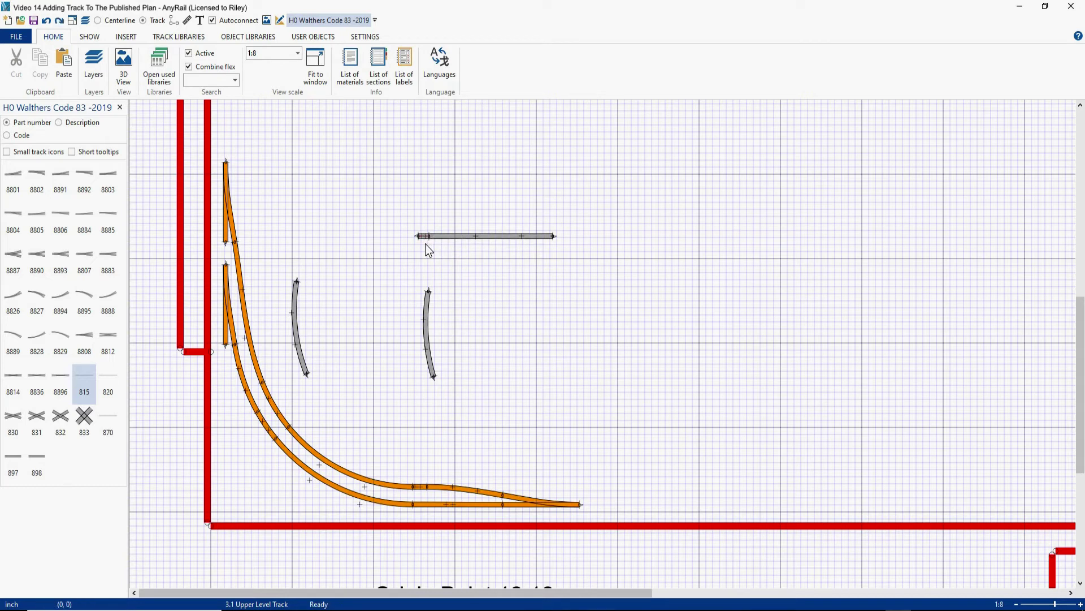
left_click(429, 236)
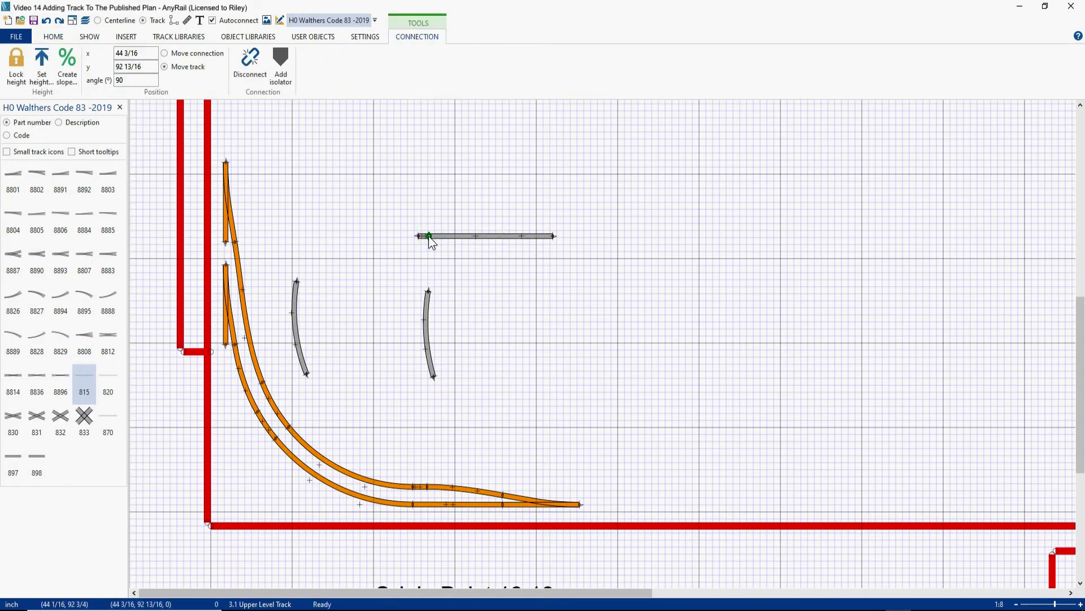
scroll(379, 238, "up", 2)
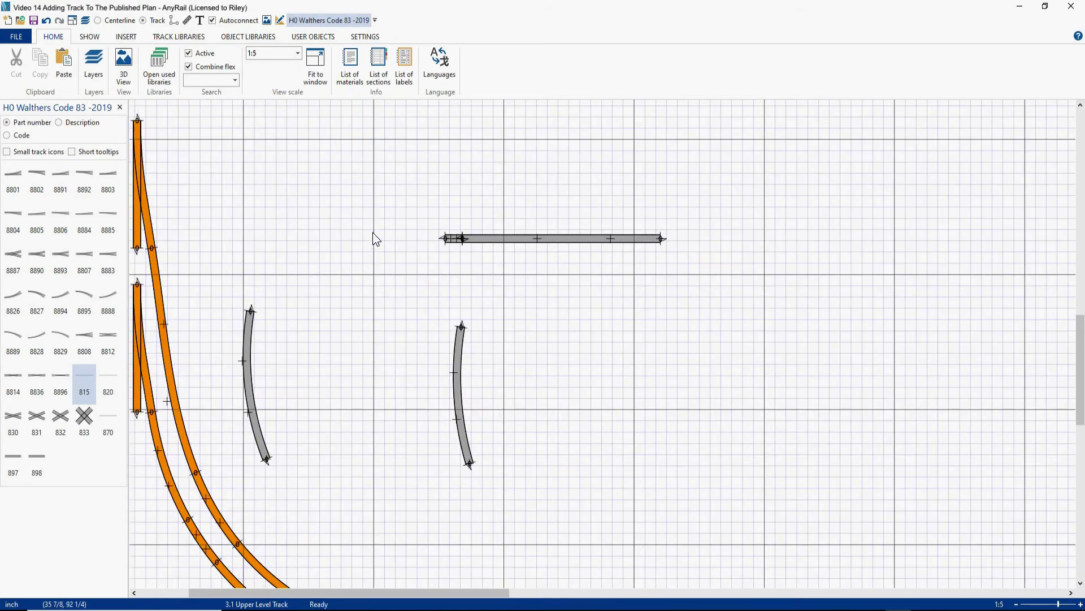
right_click_drag(404, 290, 560, 283)
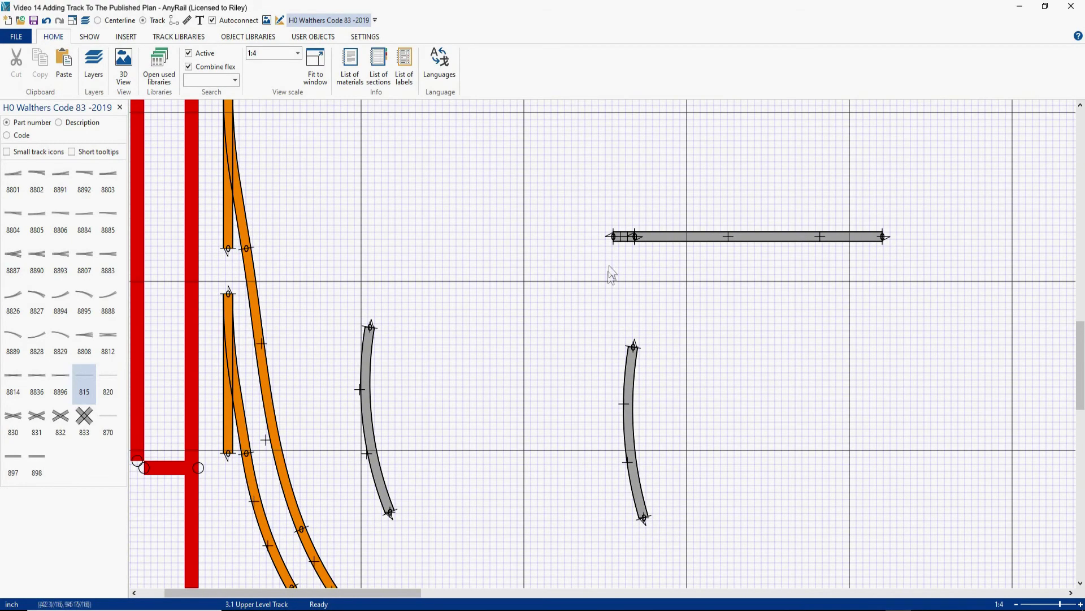
Attach the short flex piece to the upper turnout's straight end and stretch it to about 3 1/4 inches to meet the lower turnout.
left_click_drag(627, 246, 227, 274)
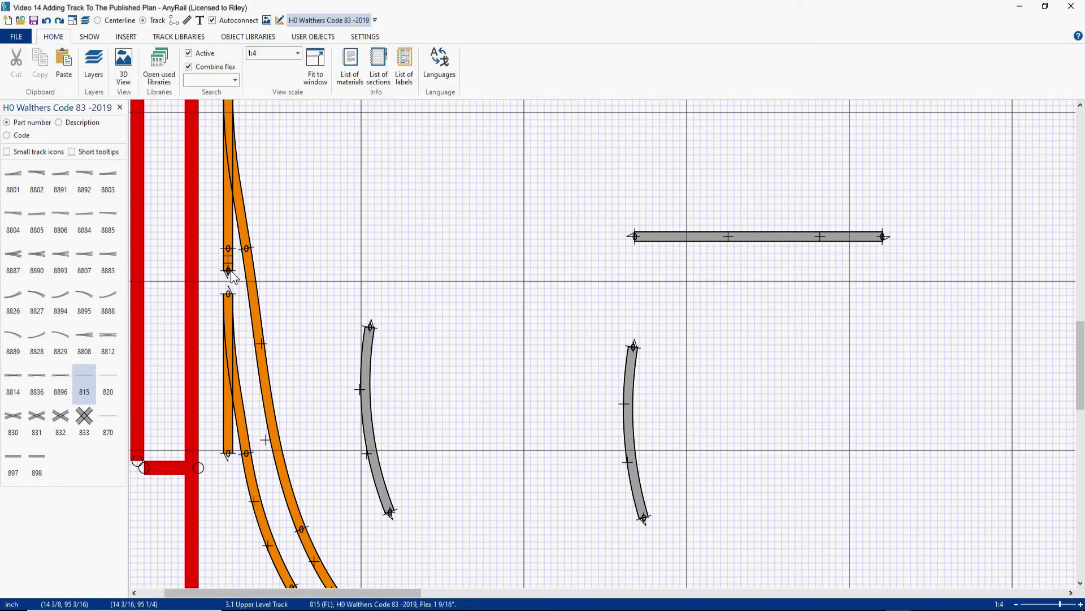
left_click_drag(230, 270, 229, 291)
left_click(230, 269)
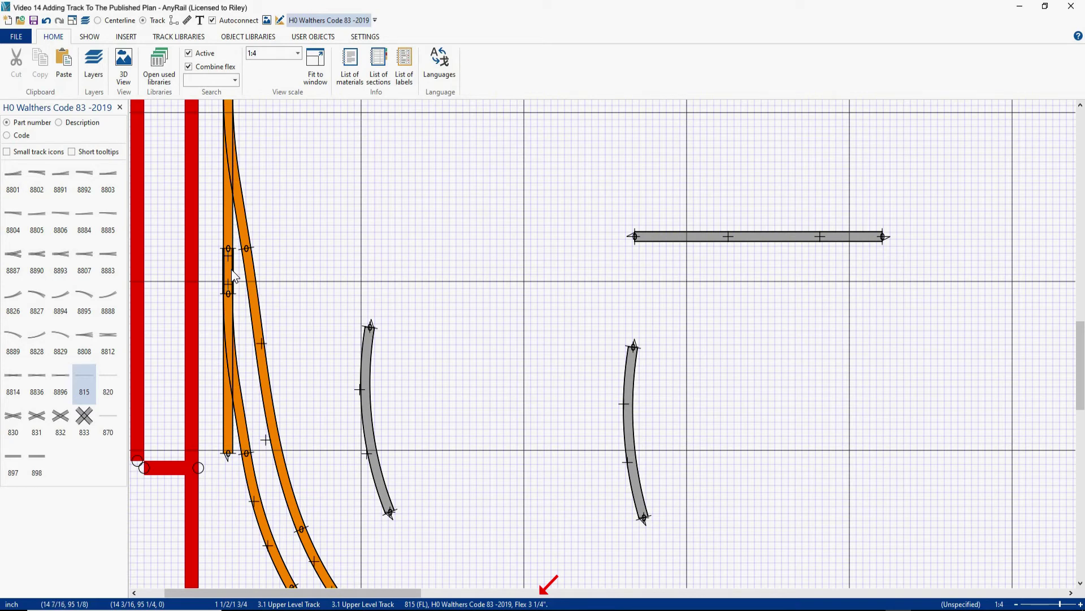
left_click(321, 249)
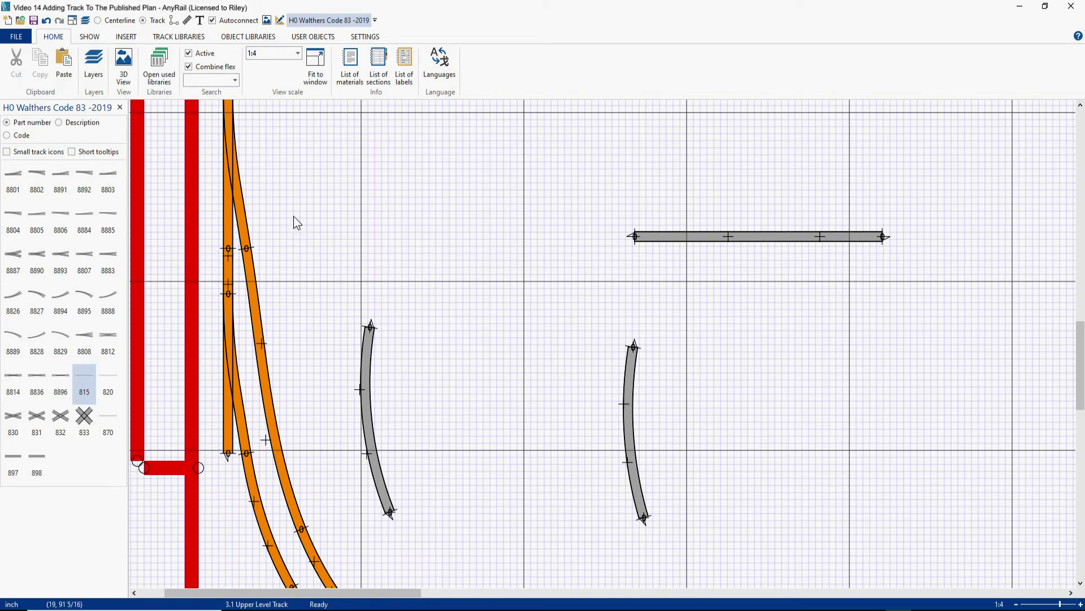
Attach the remaining straight flex to the upper turnout's free end and extend it along the left wall to the next turnout, about 34 9/16 inches.
scroll(301, 219, "down", 2)
right_click_drag(317, 188, 370, 395)
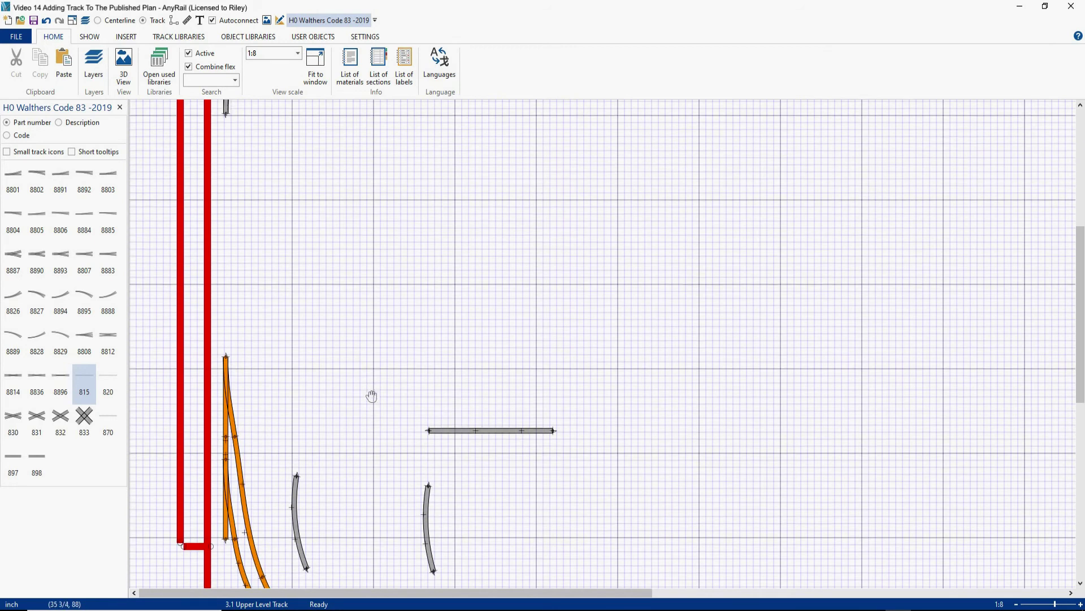
left_click(457, 431)
left_click_drag(456, 431, 253, 356)
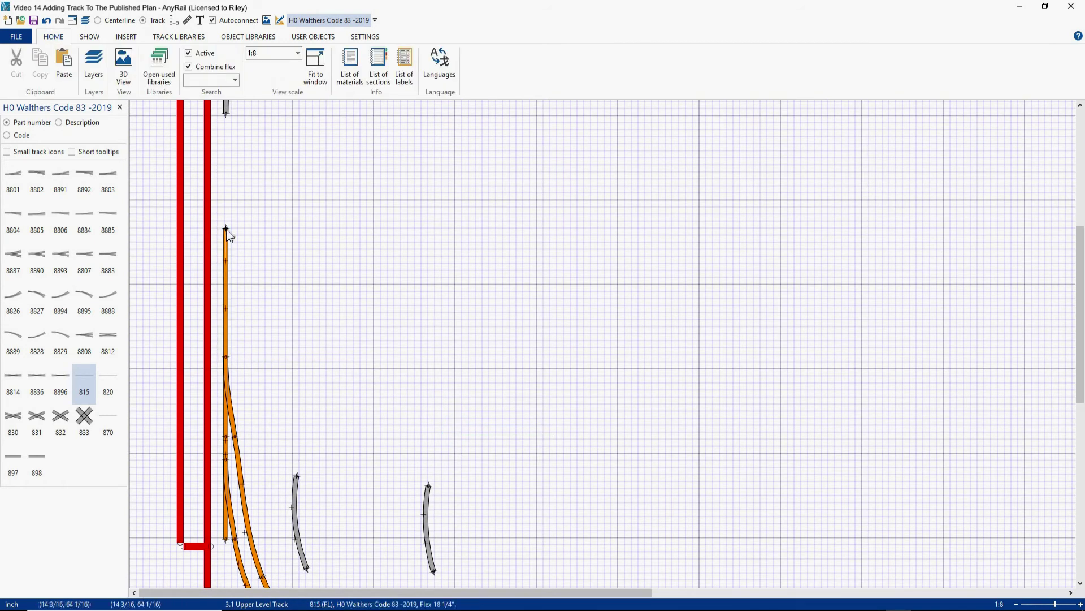
left_click_drag(226, 227, 226, 114)
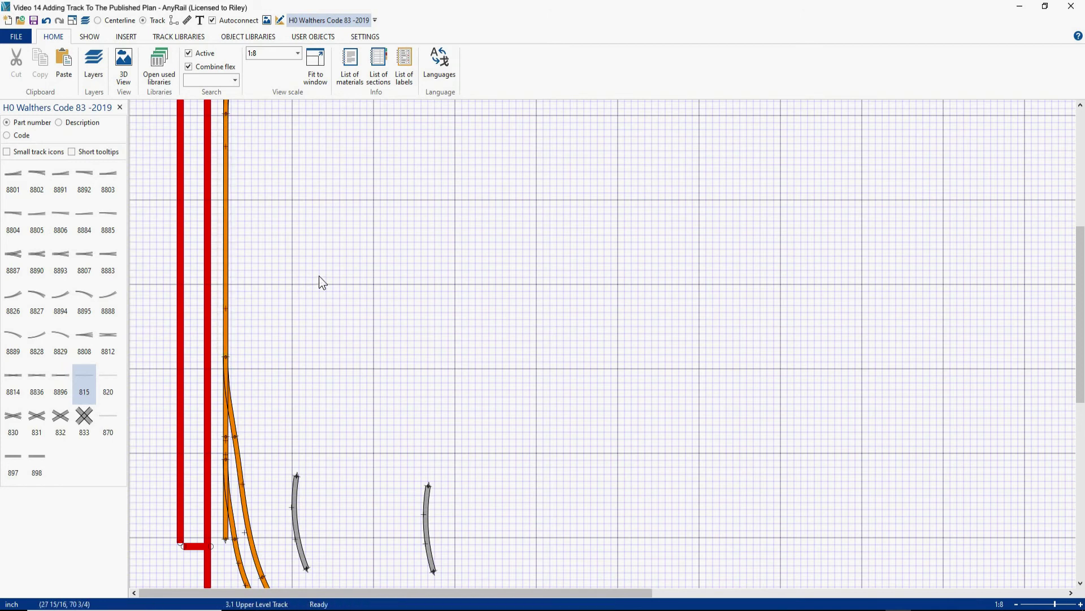
Open the layers list and show the 2.1 Main Image layer beneath the track.
scroll(320, 279, "down", 2)
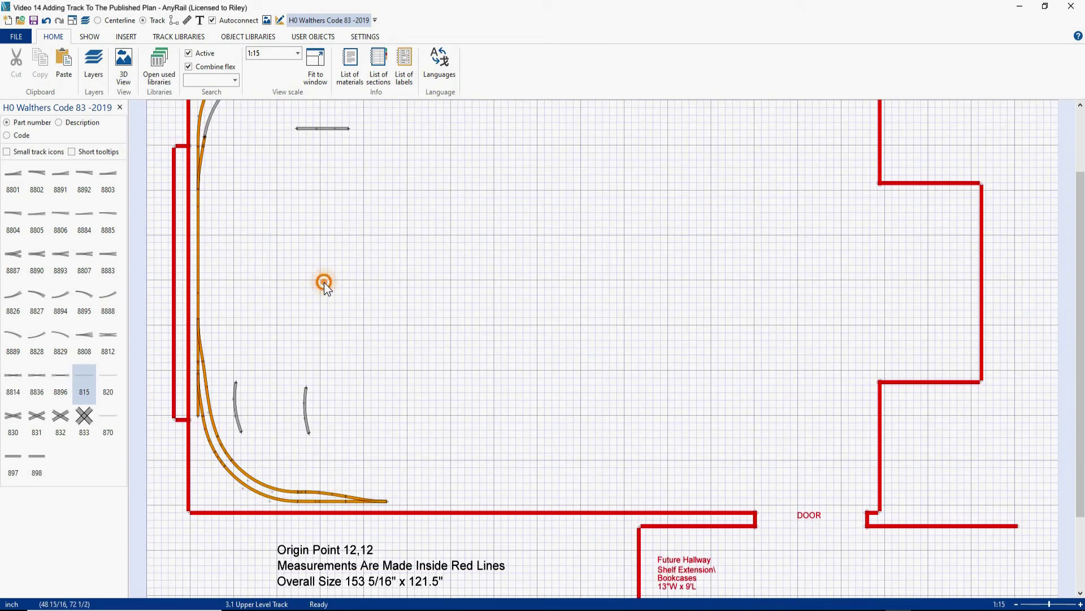
right_click_drag(324, 282, 340, 336)
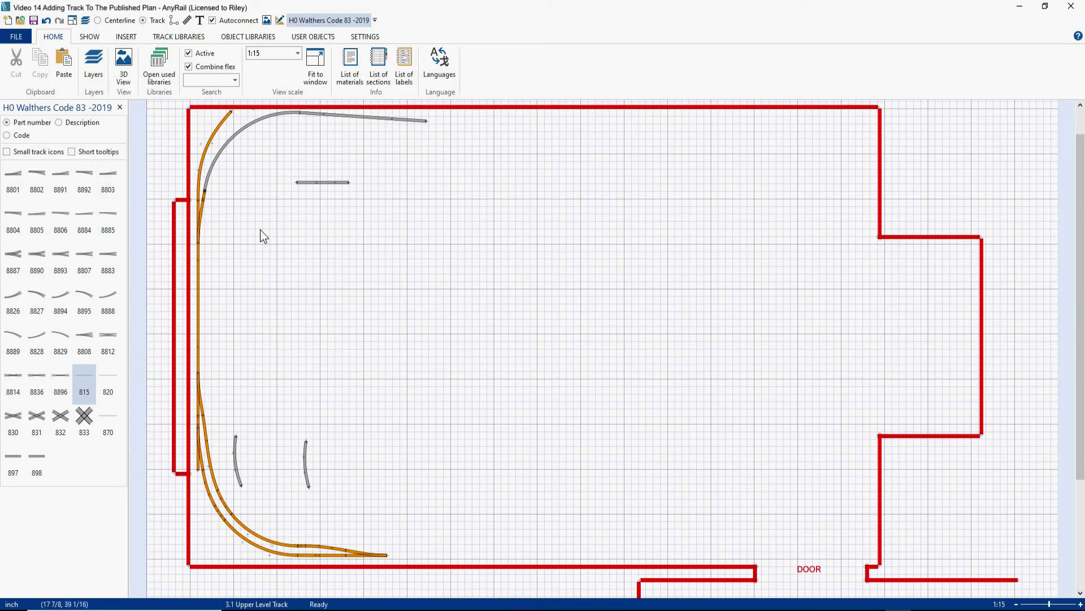
right_click(147, 159)
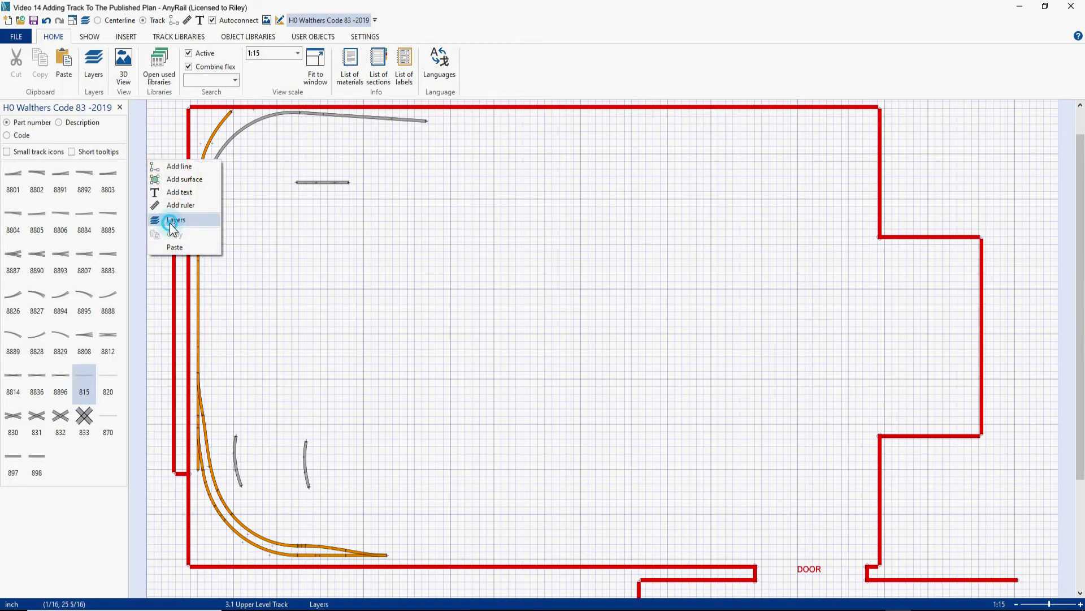
left_click(172, 220)
left_click(134, 196)
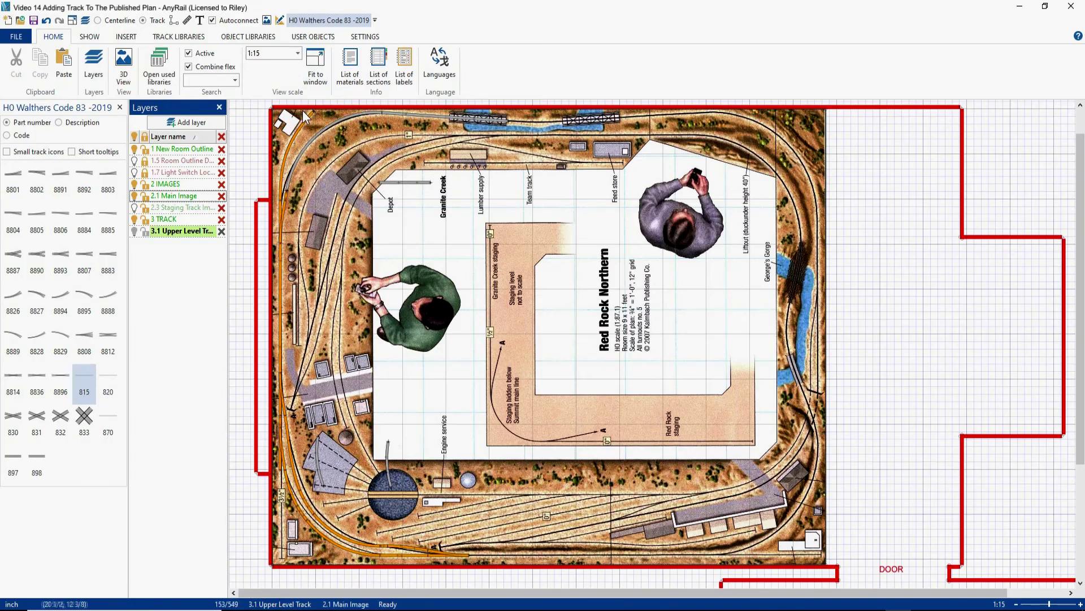
Add a ruler, set its length to 3, make it vertical and place it from the top wall across the upper-left corner curve.
scroll(303, 114, "up", 3)
scroll(335, 161, "up", 1)
middle_click_drag(475, 173, 488, 300)
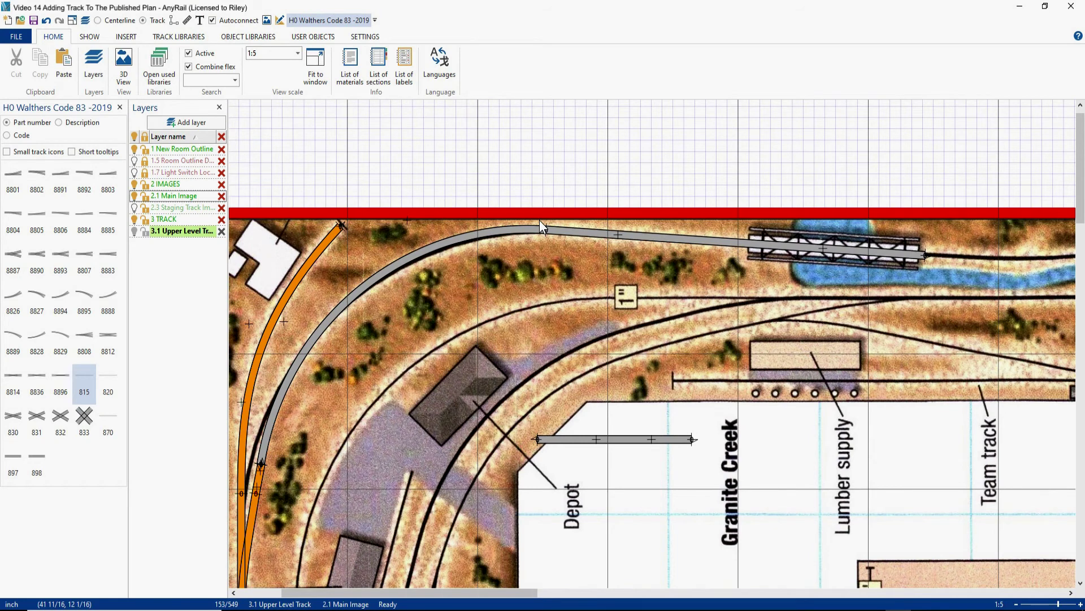
right_click(519, 270)
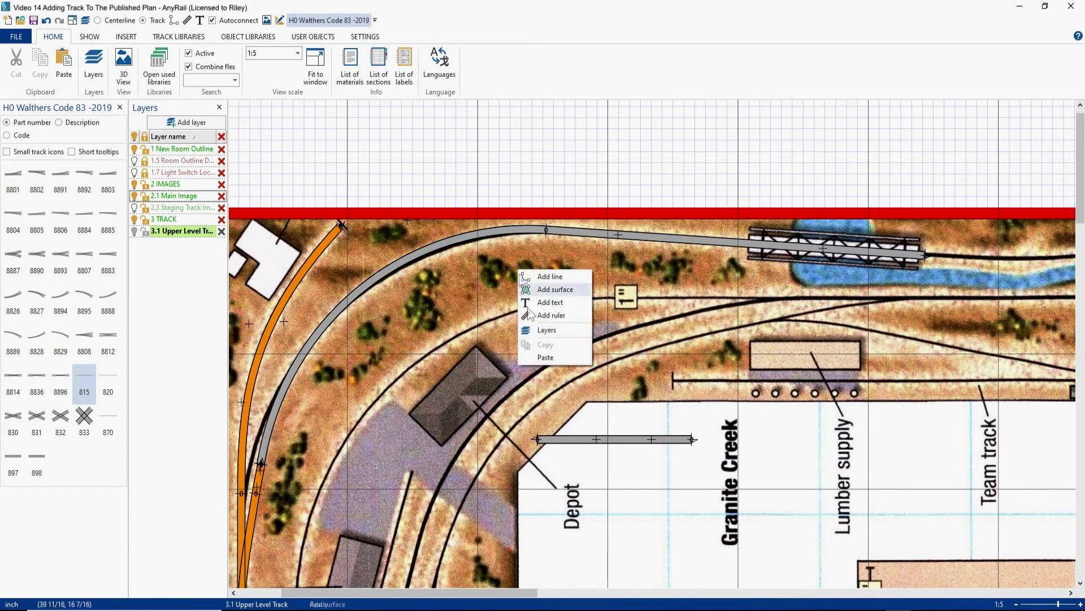
left_click(551, 315)
left_click_drag(602, 268, 598, 187)
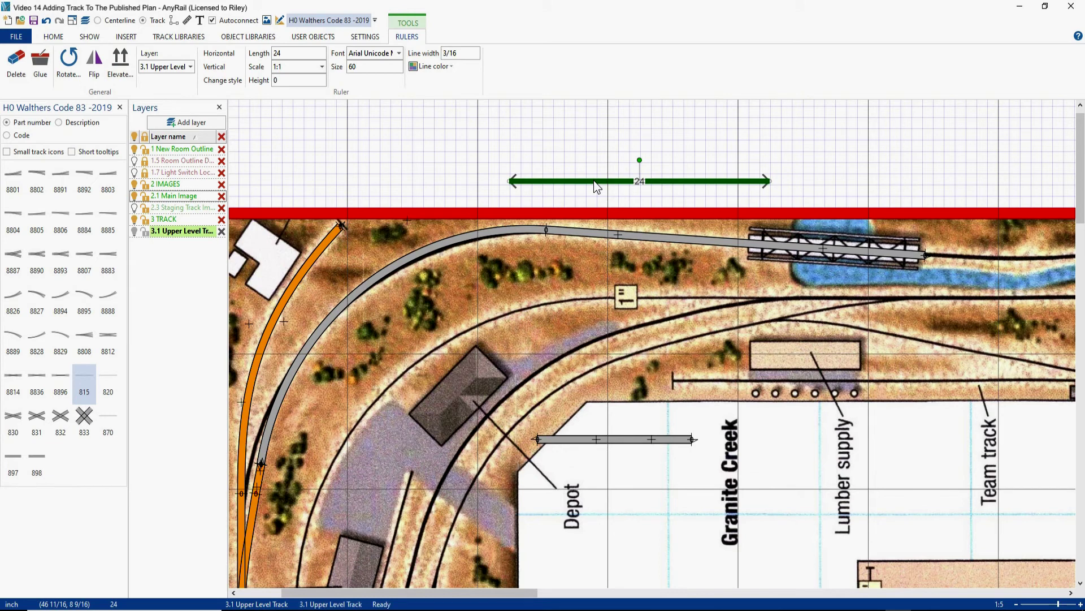
double_click(287, 51)
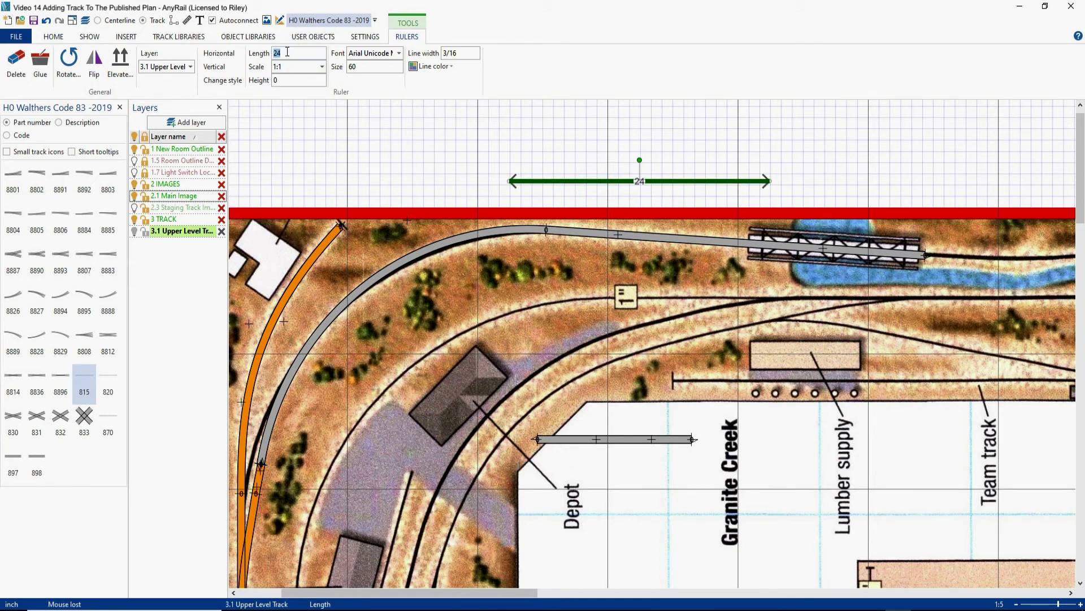
type("3")
key("Return")
left_click(214, 68)
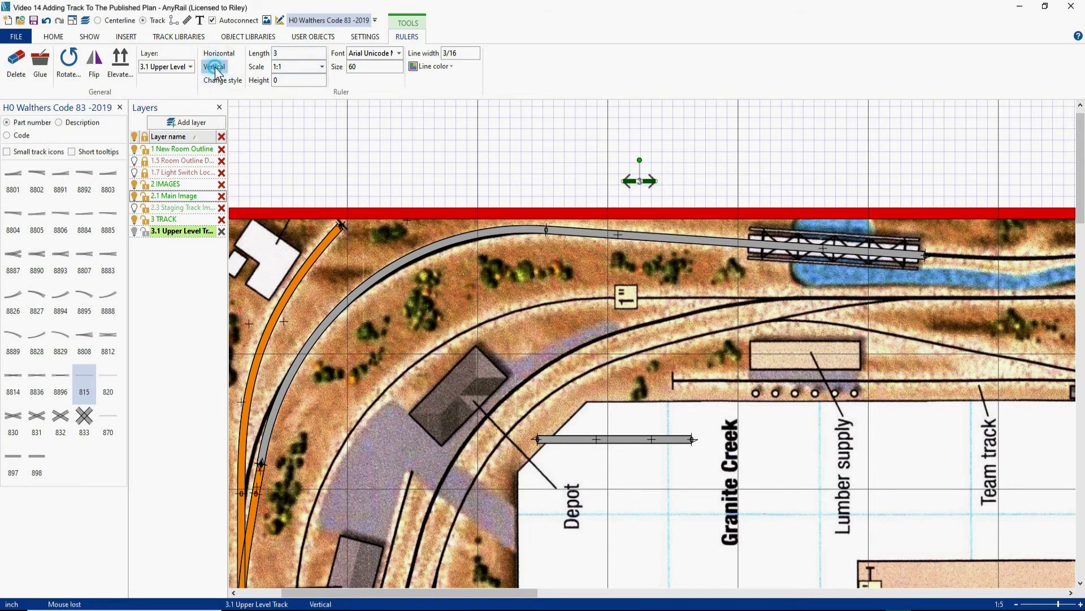
left_click_drag(631, 189, 517, 227)
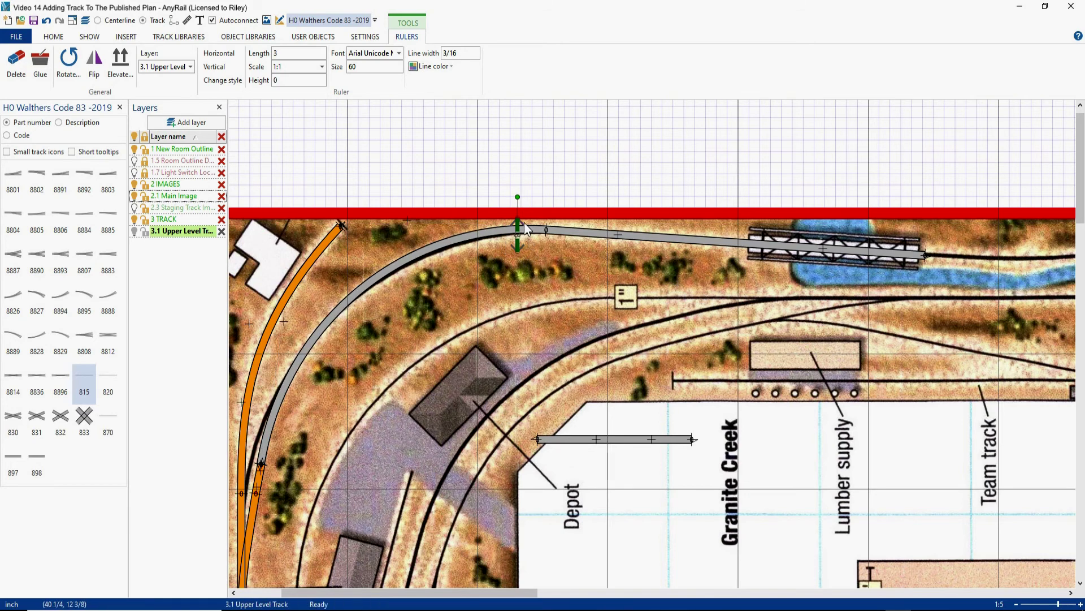
Move the vertical ruler from the corner curve into the open aisle between the left wall scenery and the staging area.
scroll(517, 273, "down", 2)
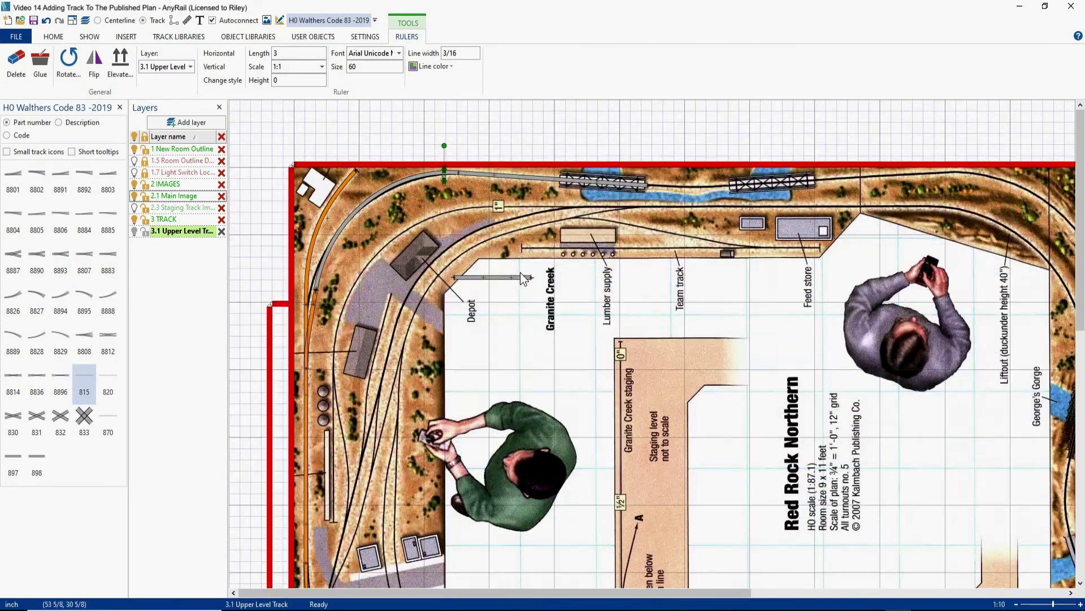
scroll(520, 272, "down", 1)
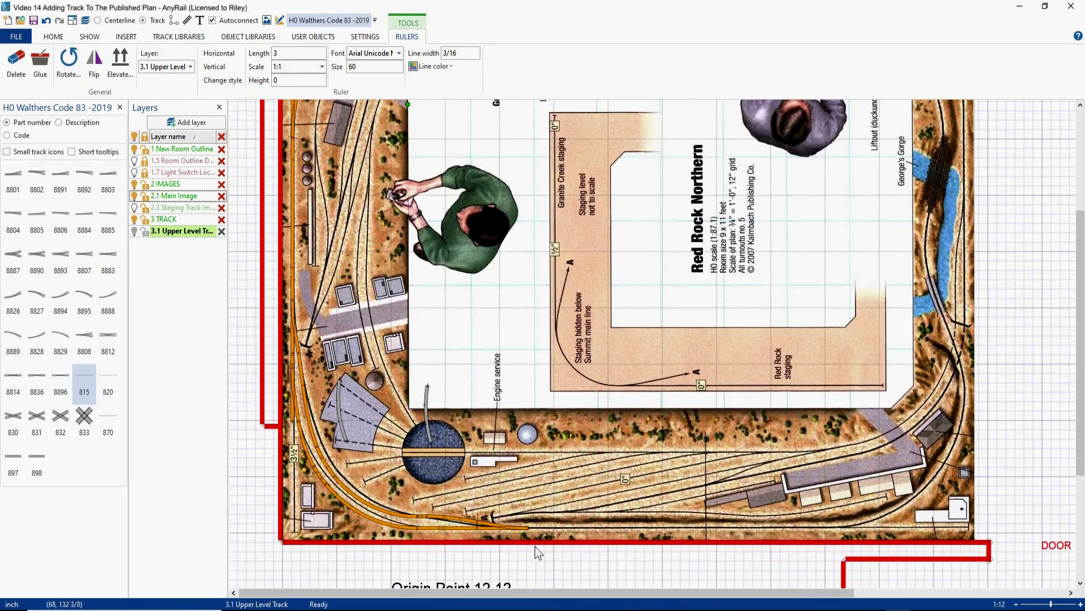
scroll(491, 220, "down", 2)
middle_click_drag(467, 187, 465, 288)
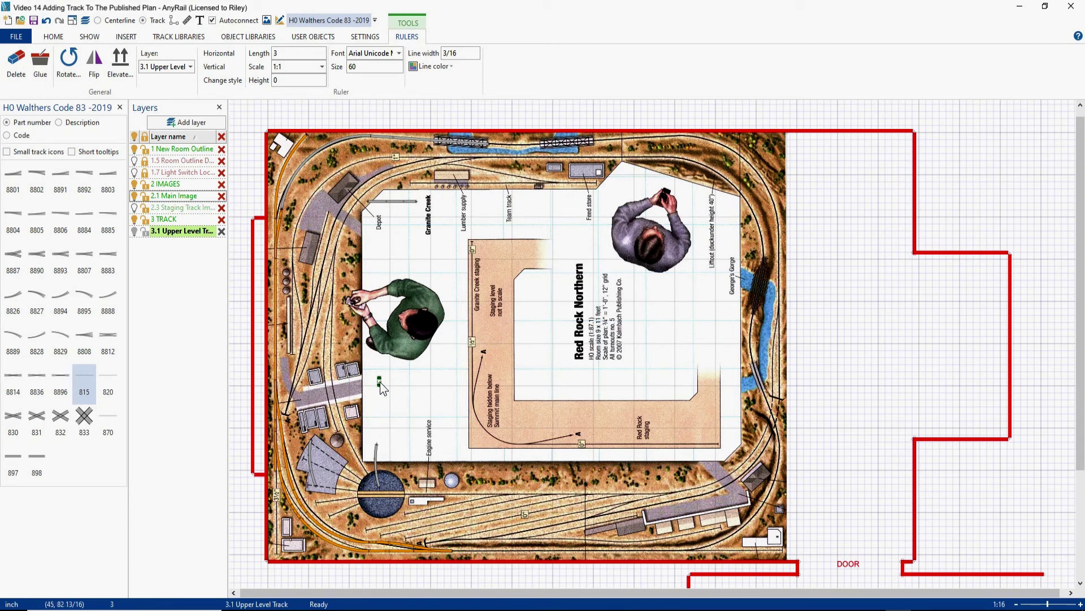
Add a second, horizontal ruler in the aisle and set its length to 3.
right_click(417, 374)
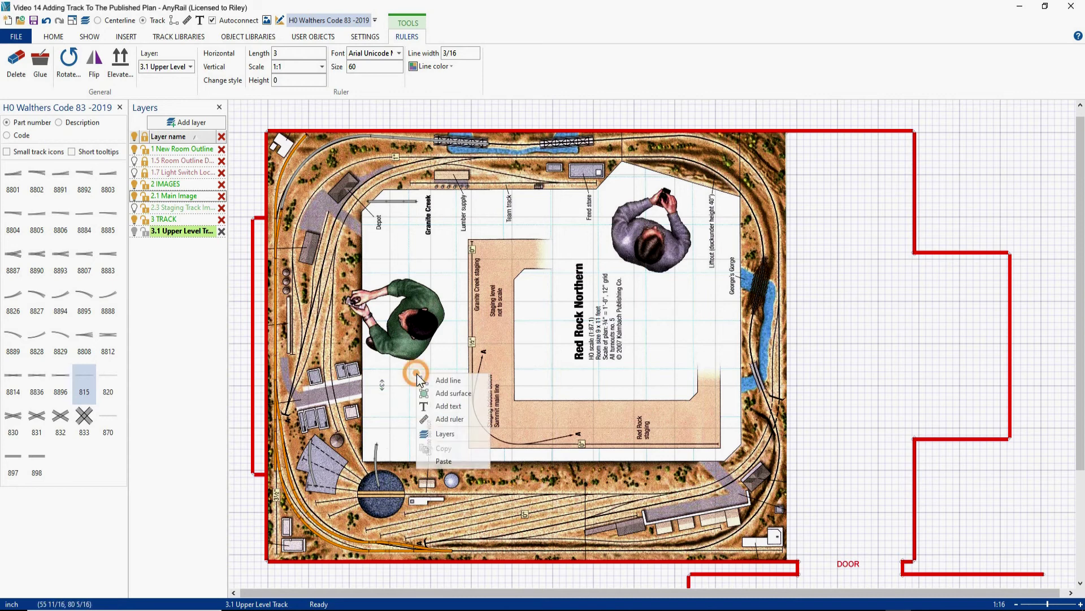
left_click(446, 419)
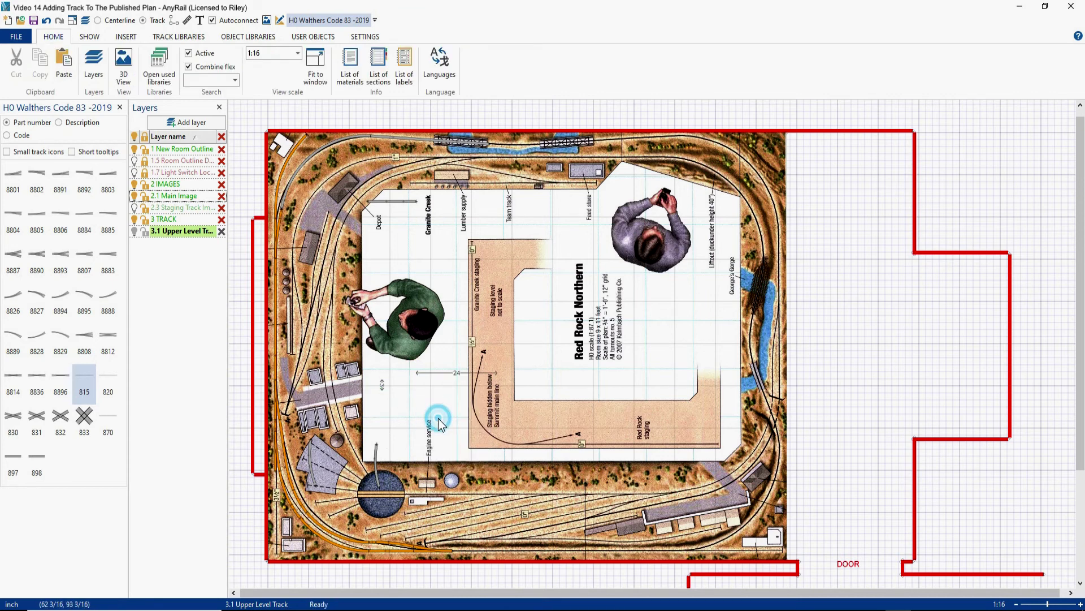
left_click(438, 373)
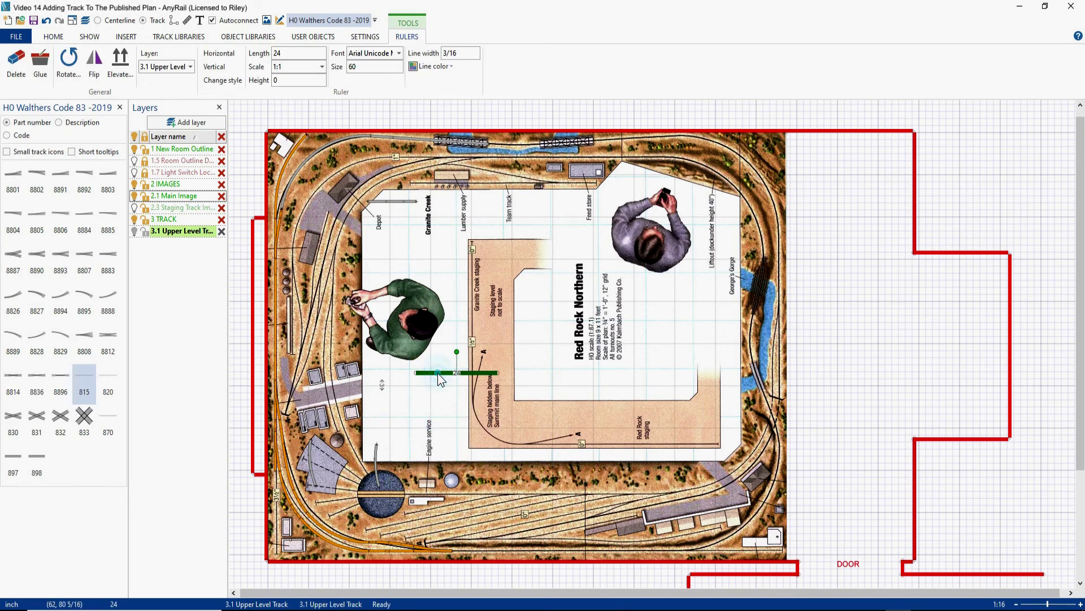
double_click(284, 54)
type("3")
key("Return")
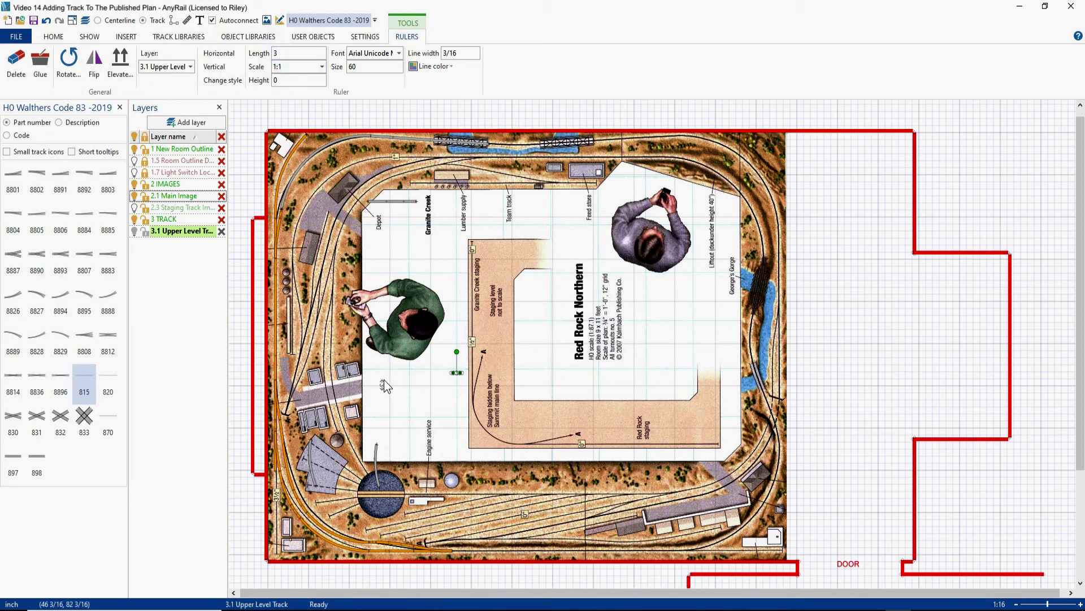
Place the horizontal 3-inch ruler across the left wall's straight track with its outer end against the wall.
left_click_drag(458, 380, 273, 364)
scroll(273, 355, "up", 5)
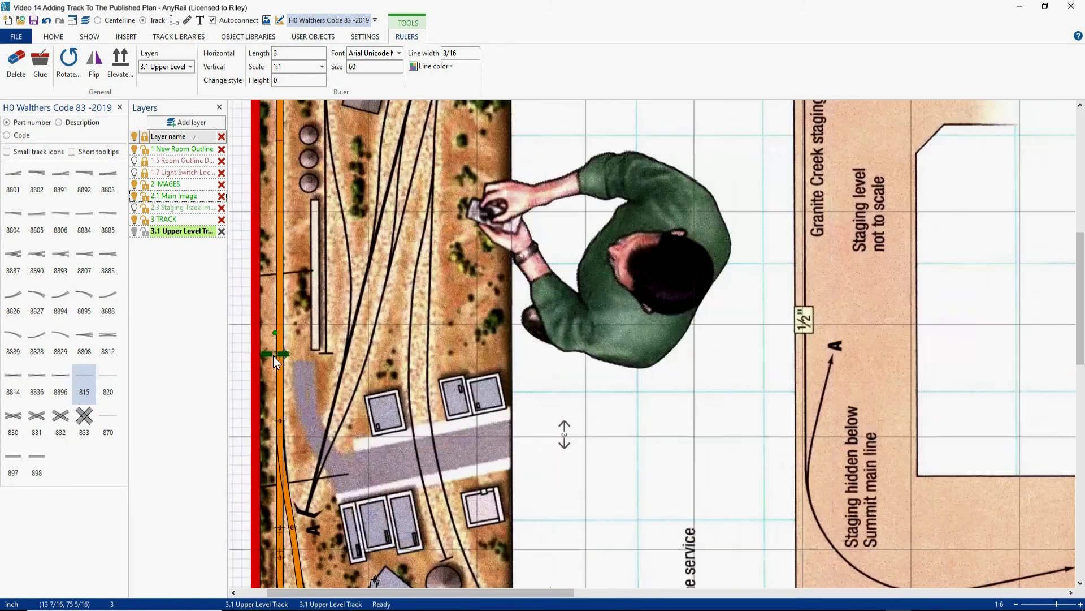
scroll(273, 355, "up", 1)
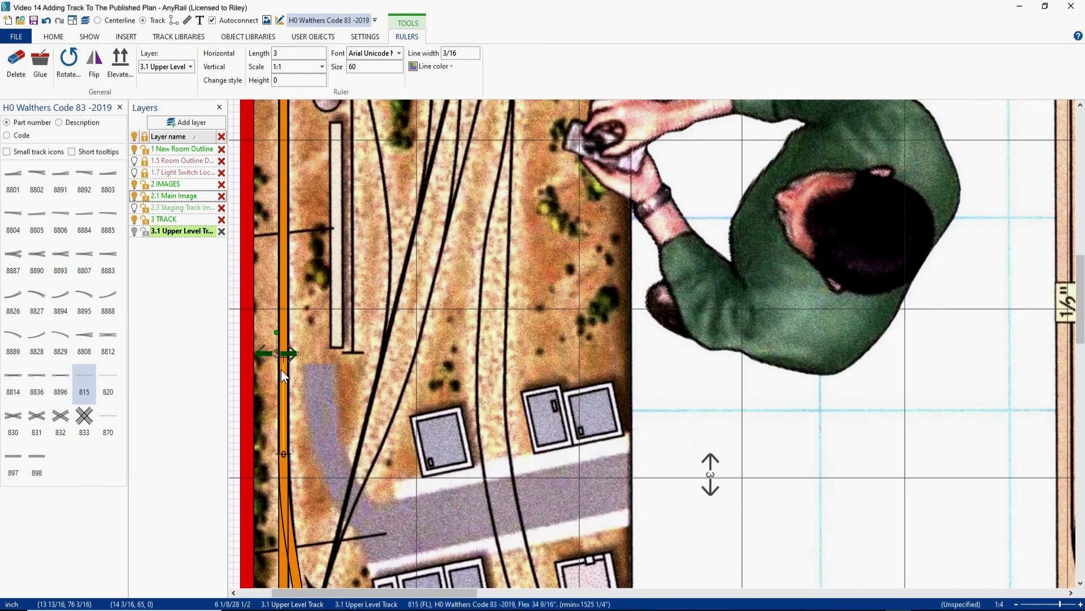
left_click_drag(261, 355, 260, 355)
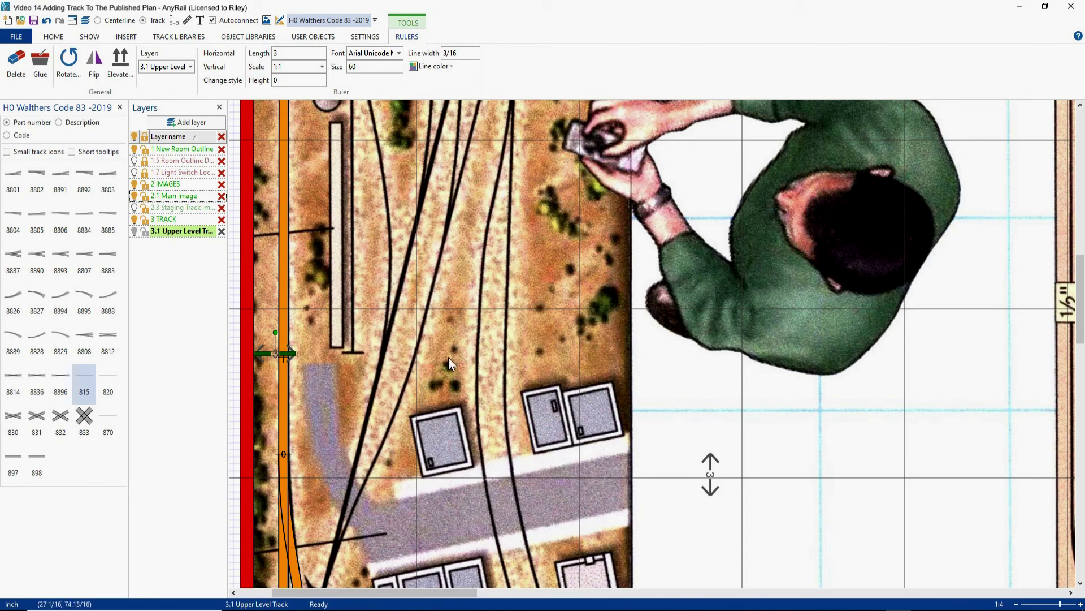
scroll(443, 330, "down", 5)
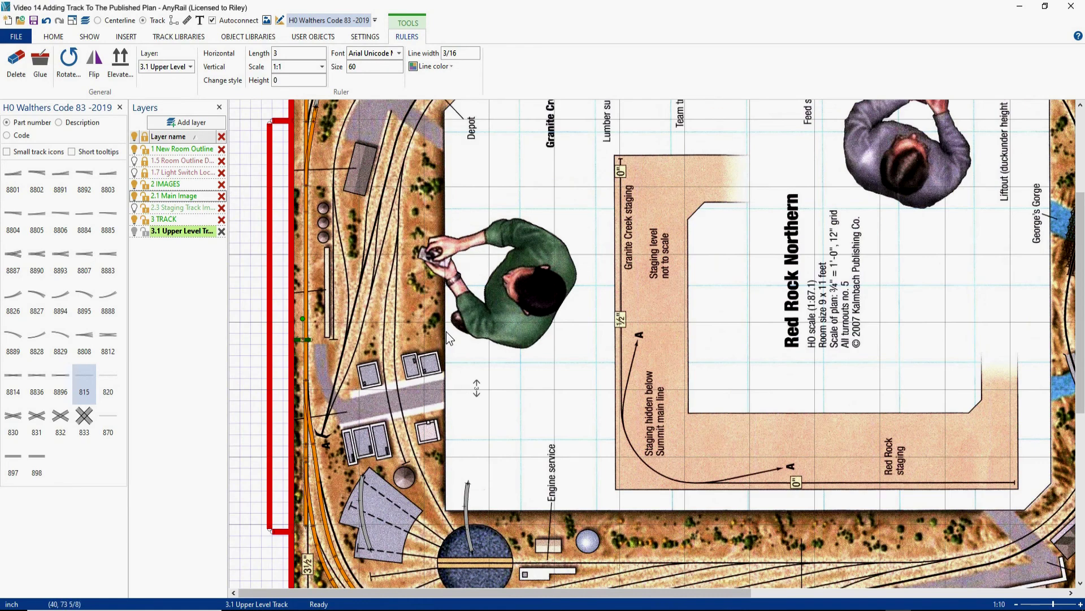
scroll(447, 332, "down", 1)
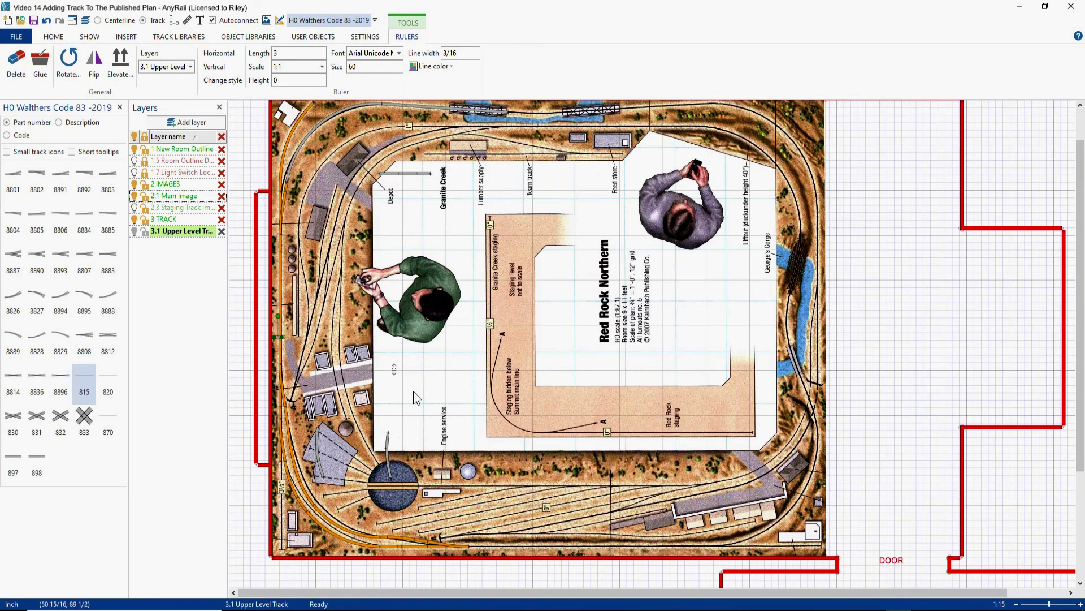